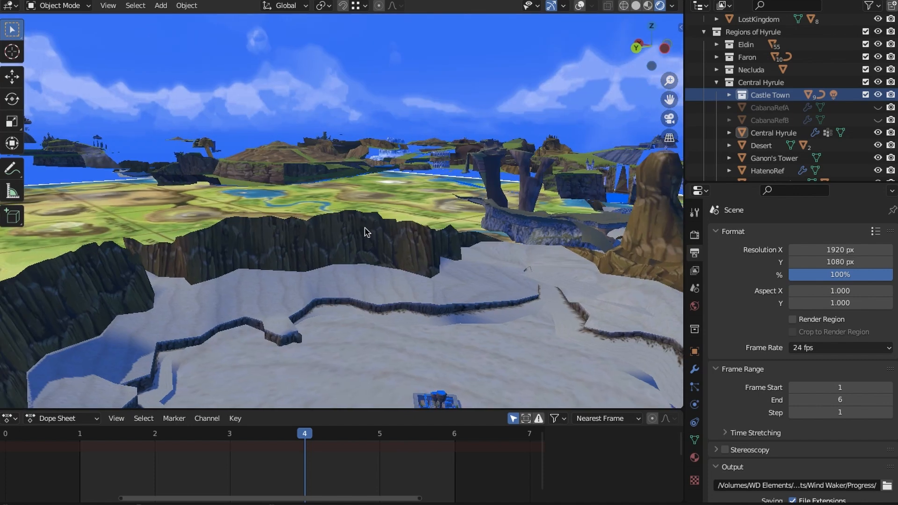
Examine the Hyrule landscape from the snowy cliffs to the hillside castle, its village and the nearby graveyard
key(w)
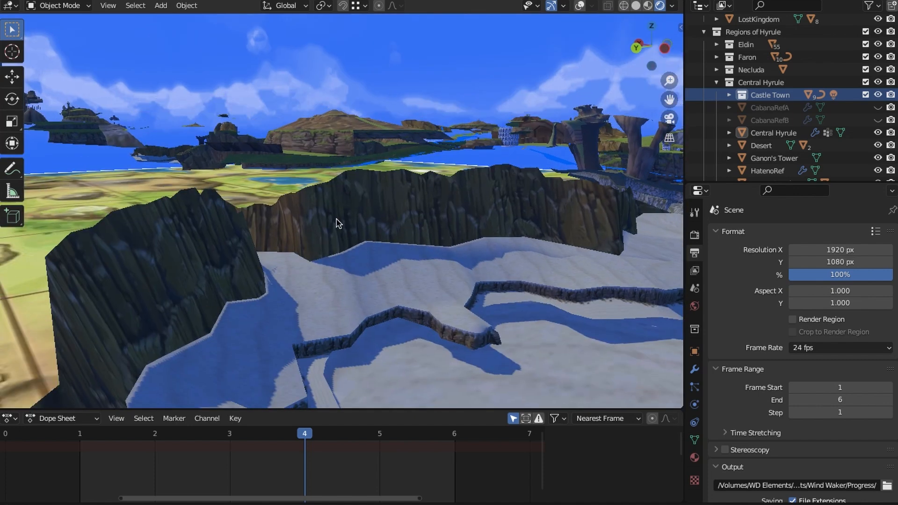
key(w)
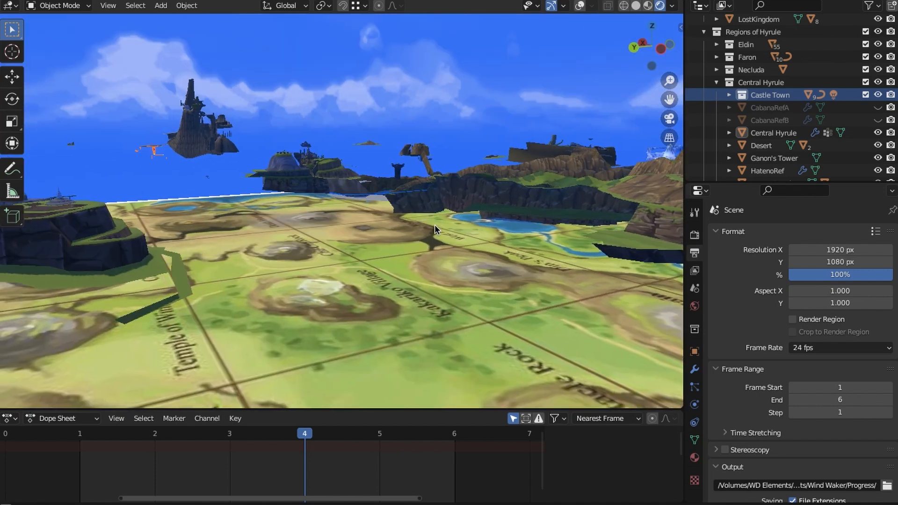
key(w)
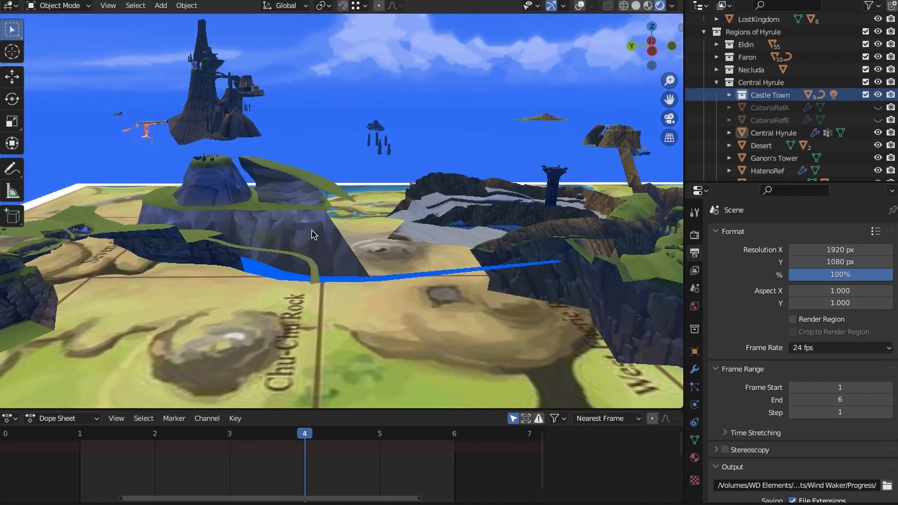
key(w)
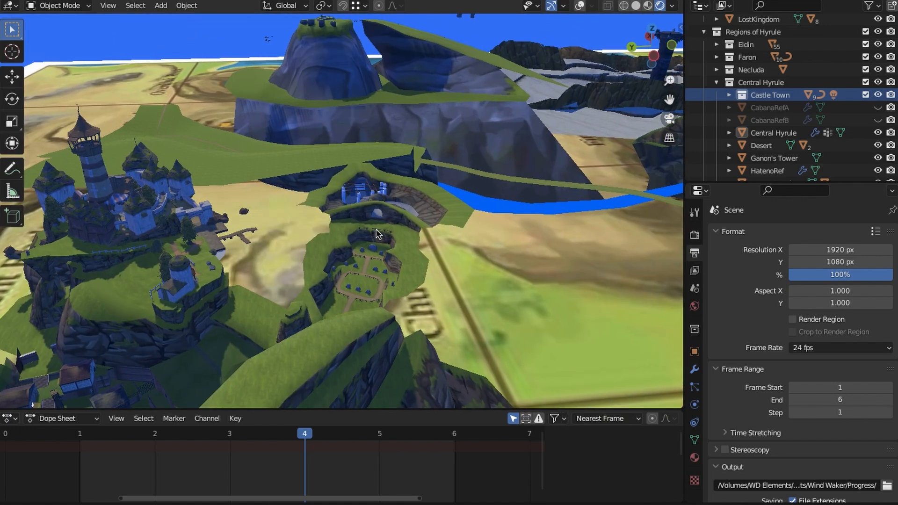
key(w)
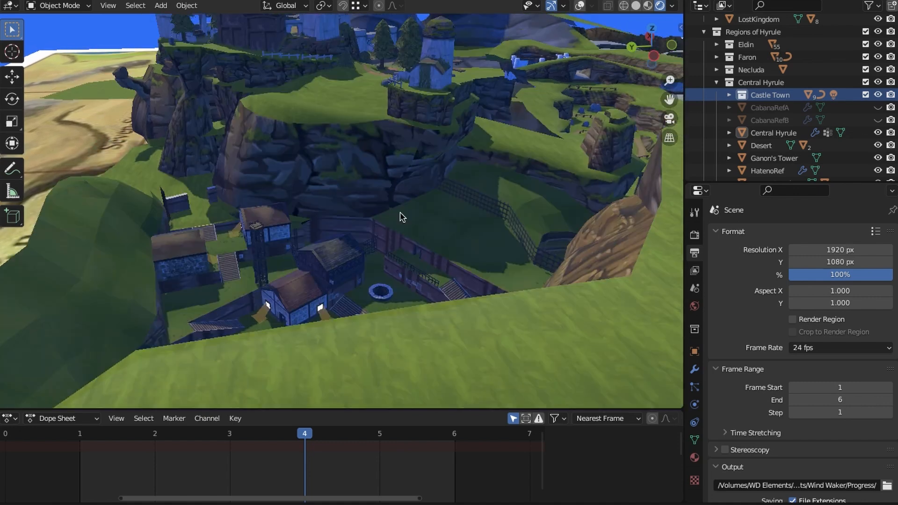
key(w)
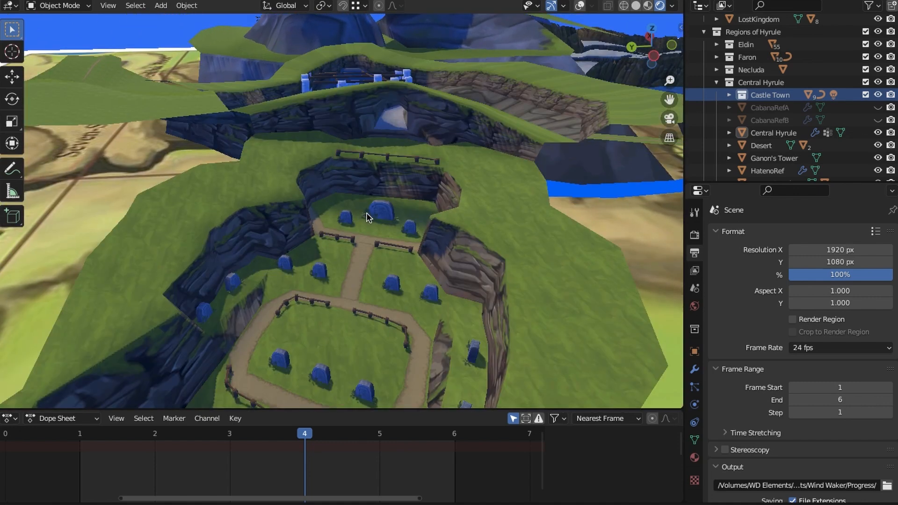
key(s)
key(s)
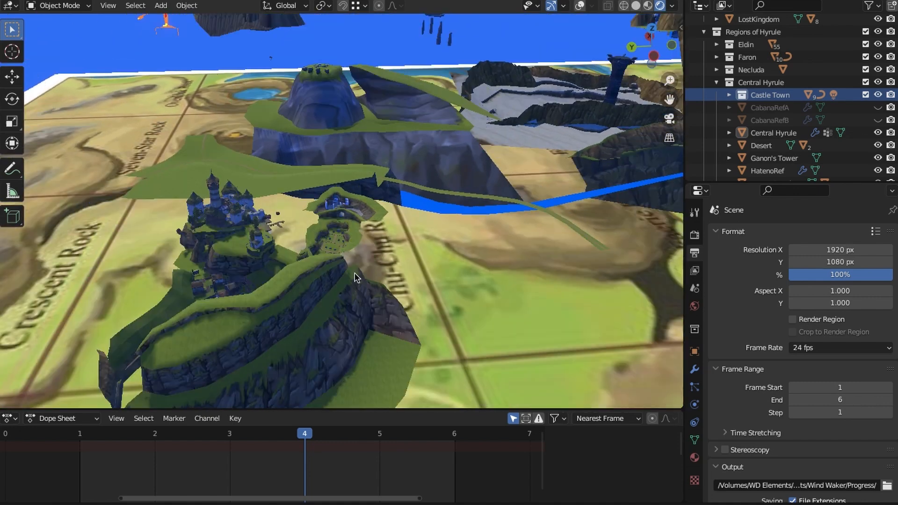
key(s)
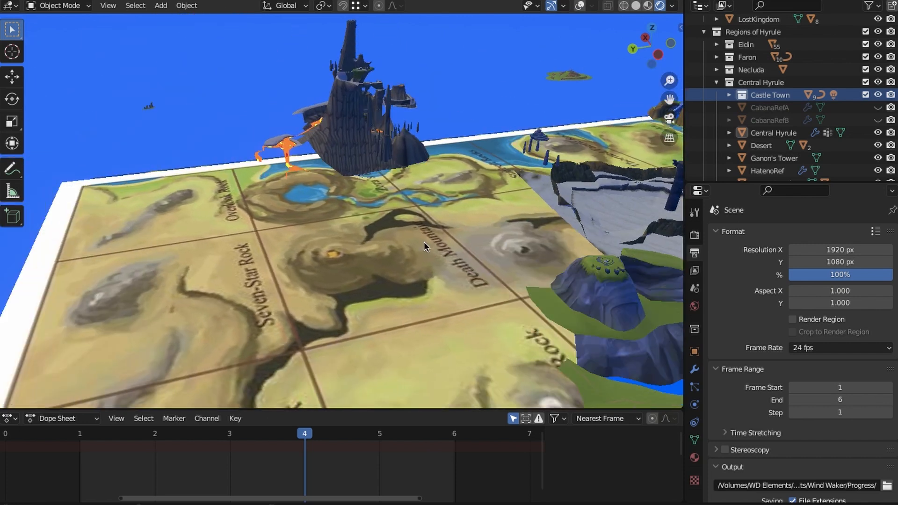
Examine the volcanic tower, the giant tree stump, the icy mountain and the green highlands across the map
key(w)
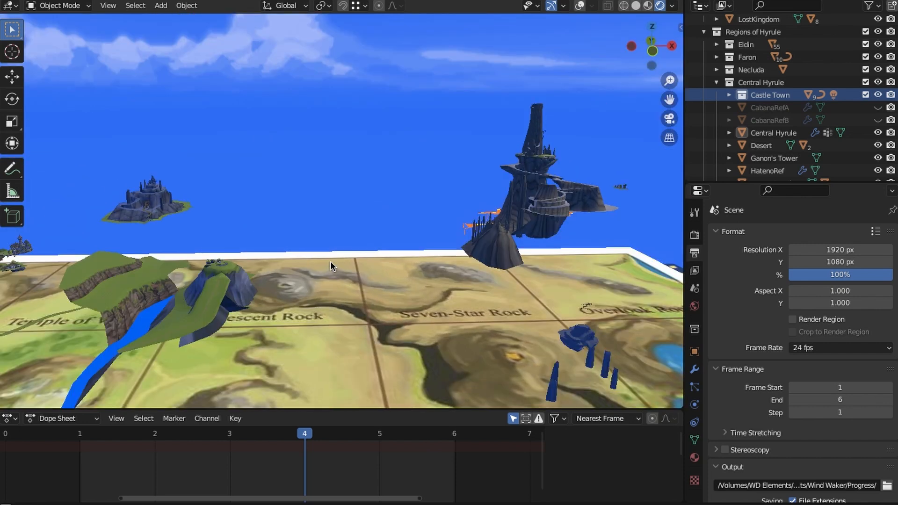
key(s)
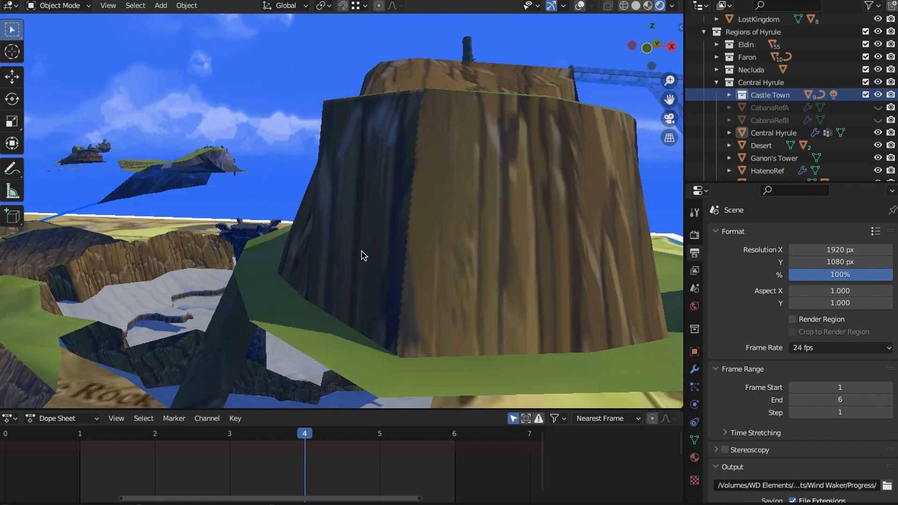
key(w)
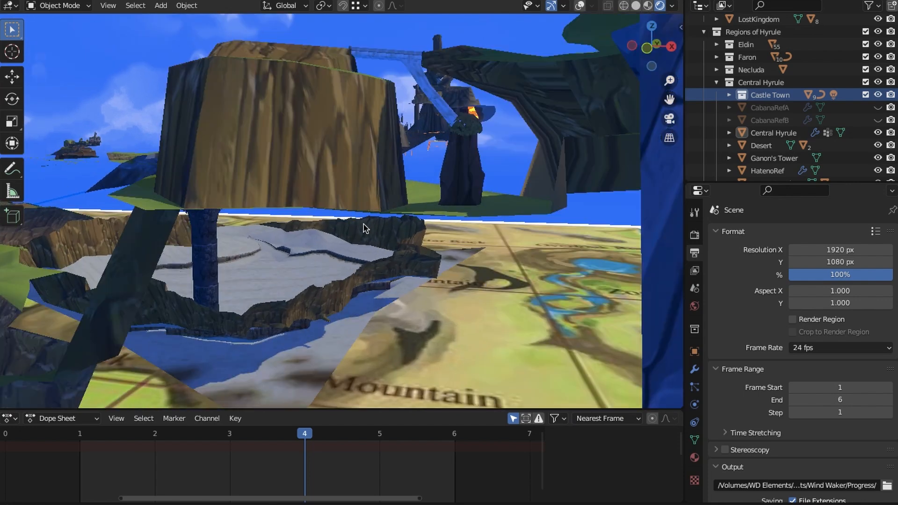
key(s)
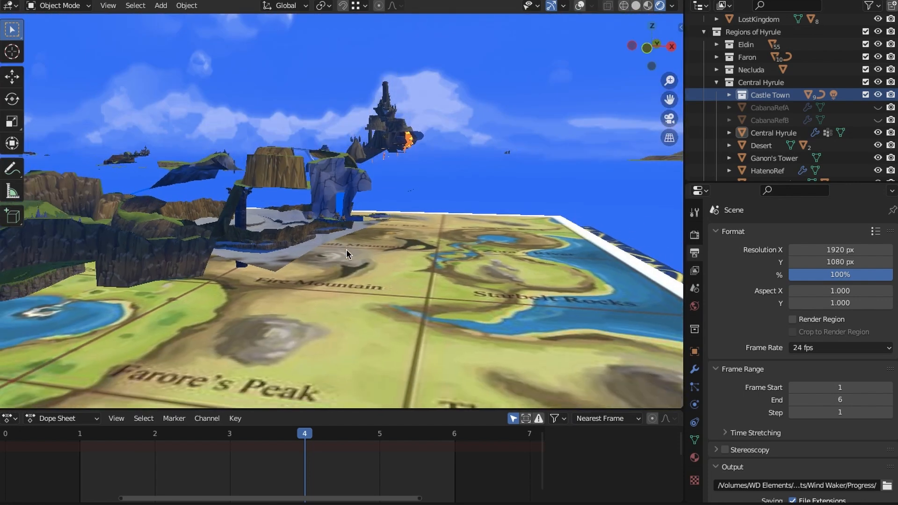
key(s)
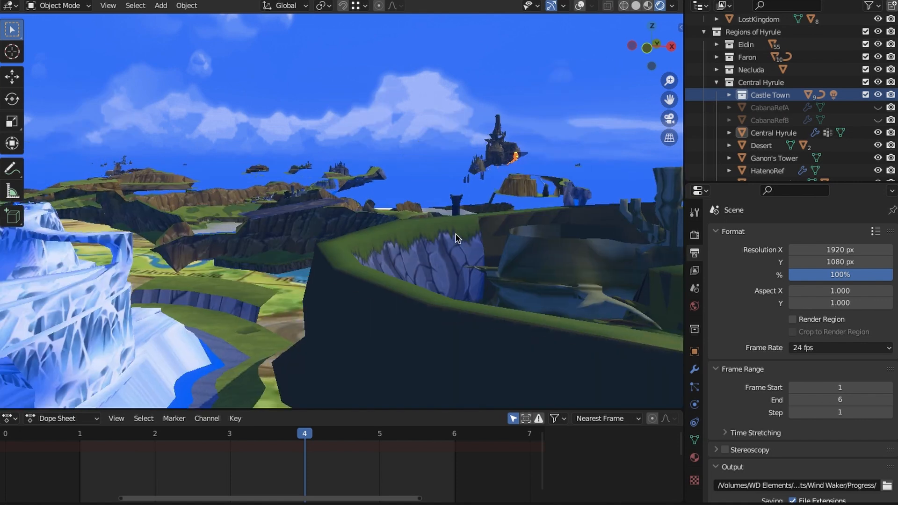
key(w)
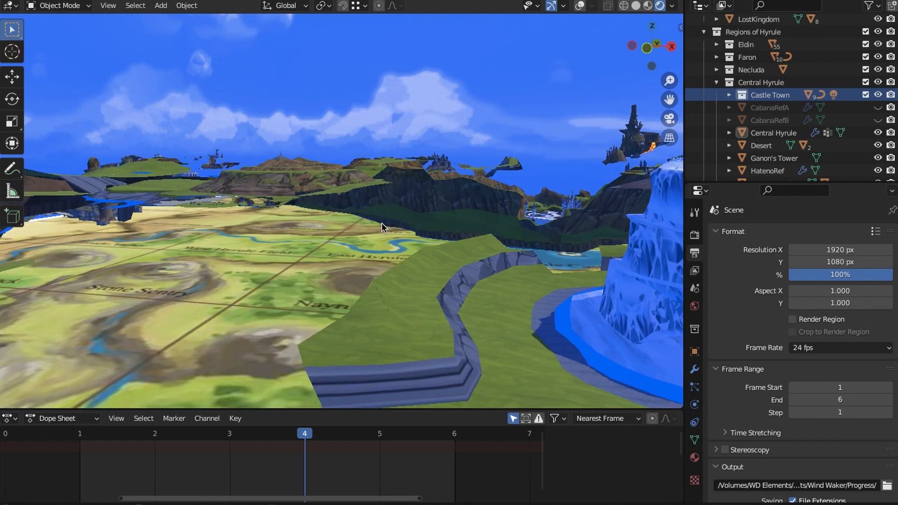
key(s)
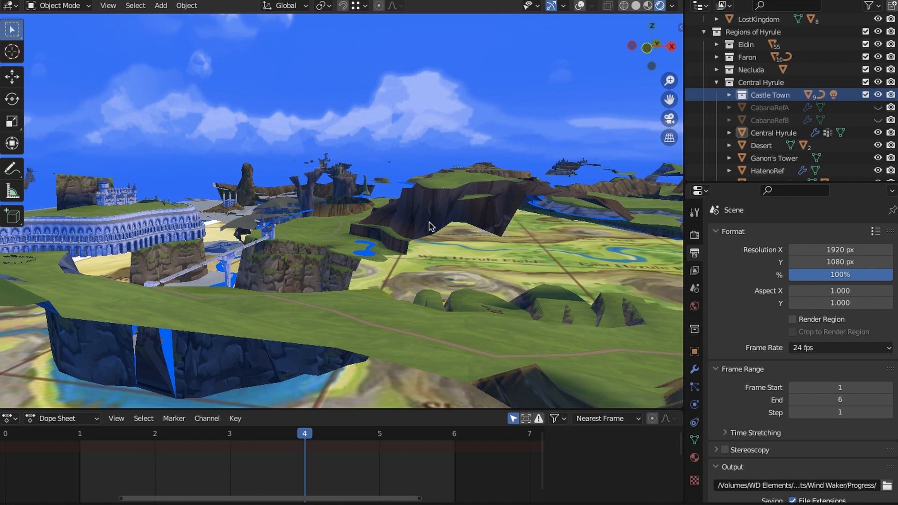
Examine the arched coliseum wall, the lake bridge, the grassy cliffs and the rocky graveyard plateau
key(e)
key(w)
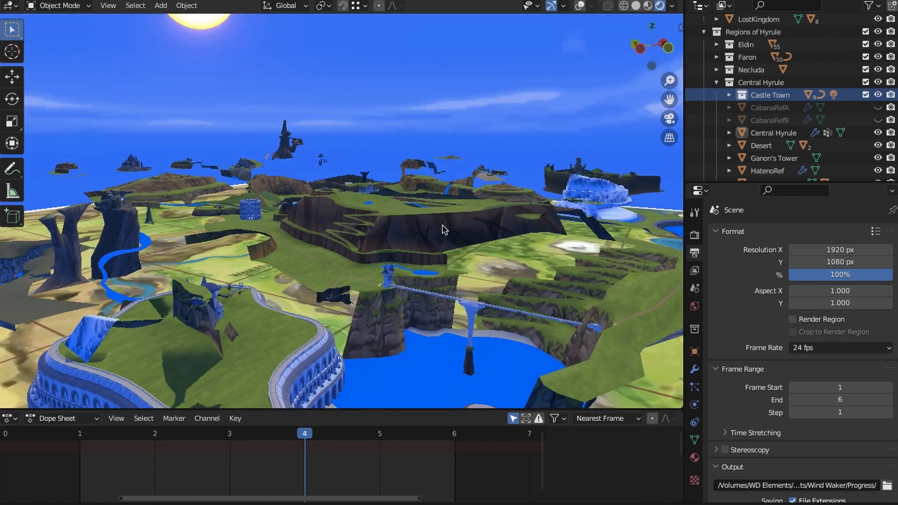
key(w)
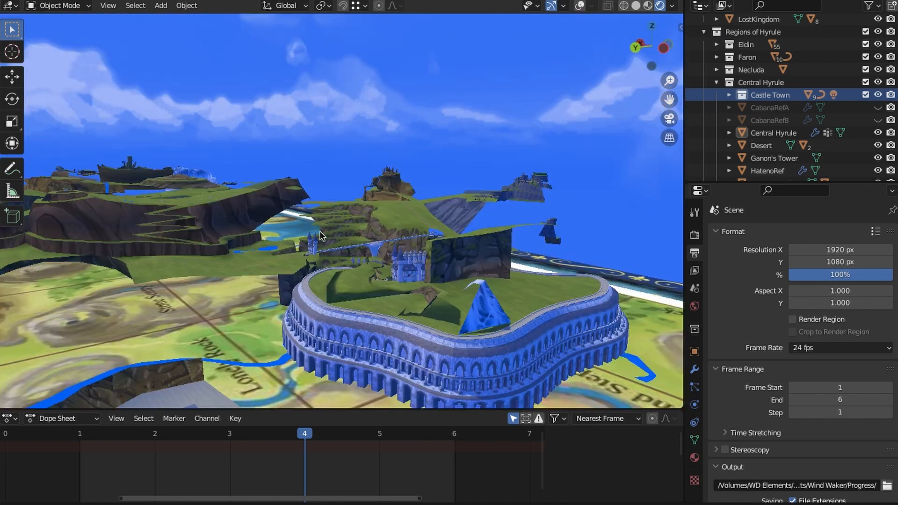
key(w)
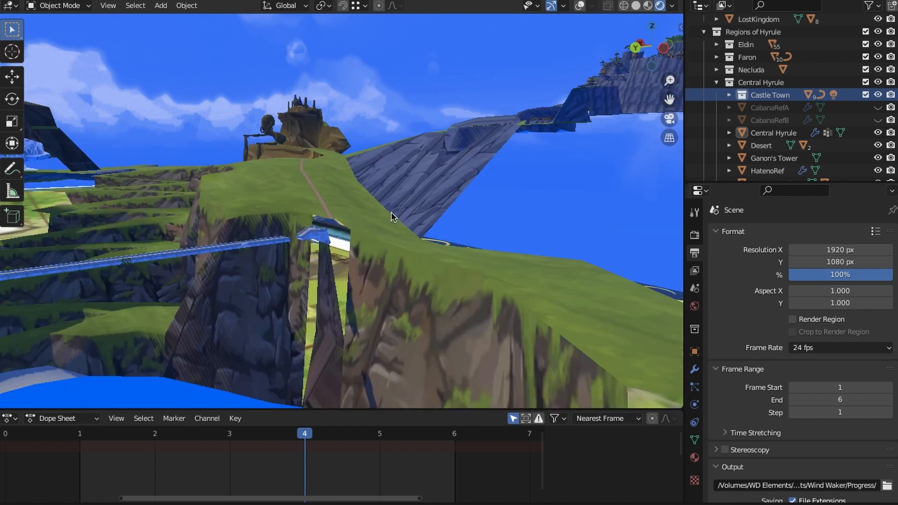
key(w)
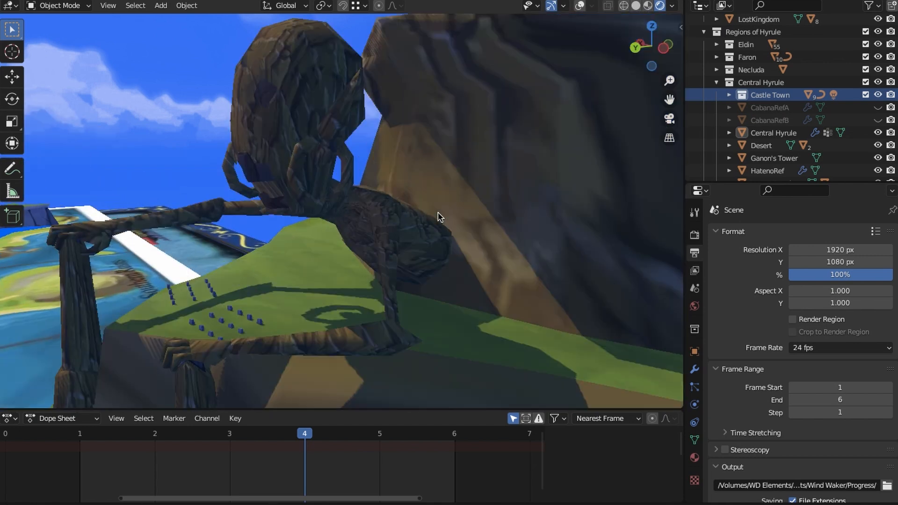
key(s)
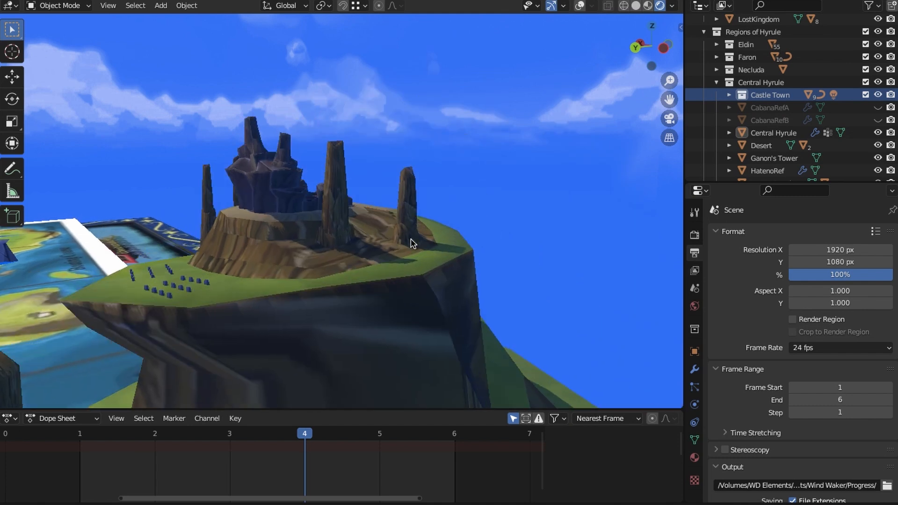
key(w)
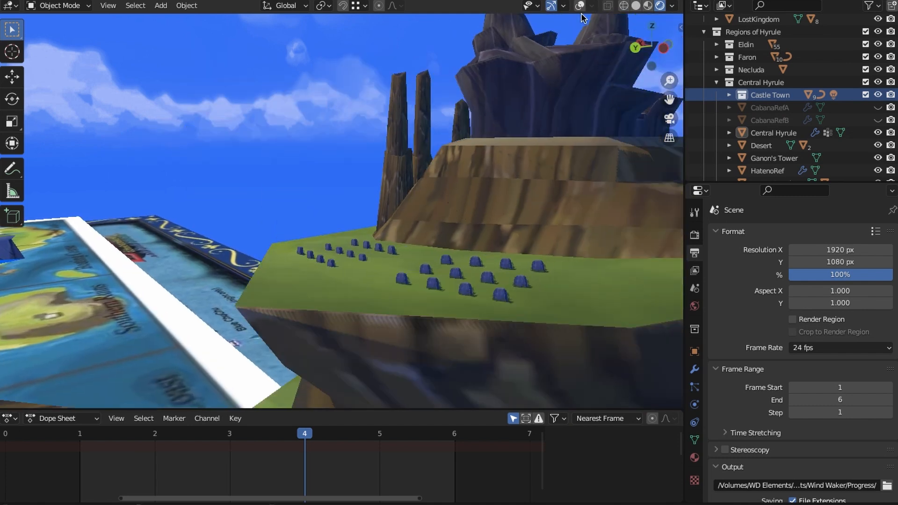
Look straight down on the Hyrule map and examine how the regions are laid out around the central lake
click(650, 27)
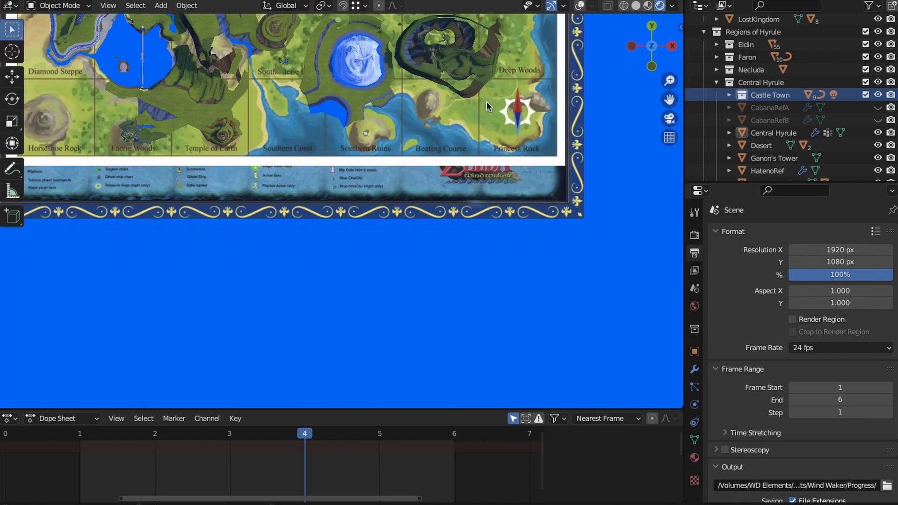
shift+middle_drag(486, 106, 542, 390)
scroll(439, 205, up, 1)
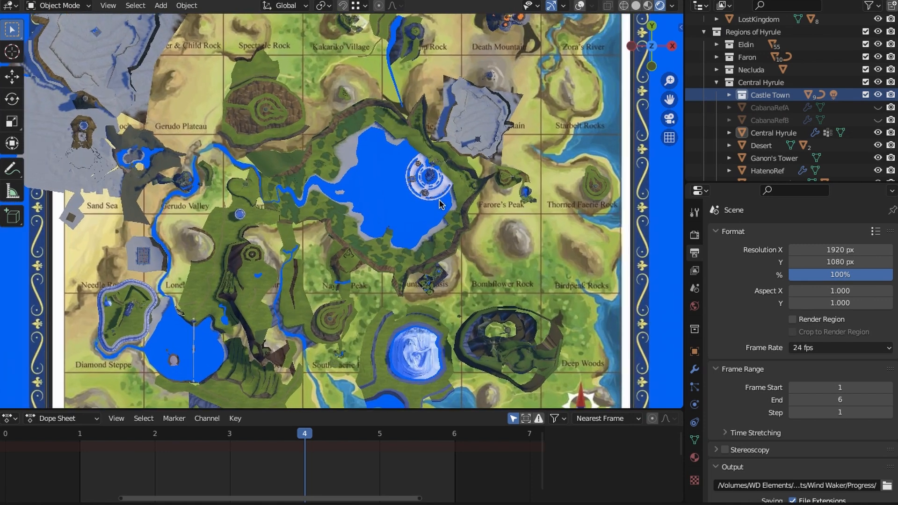
Inspect Hyrule Castle and its ring-shaped town in the central lake at close range, including the towers and temple
scroll(439, 204, up, 10)
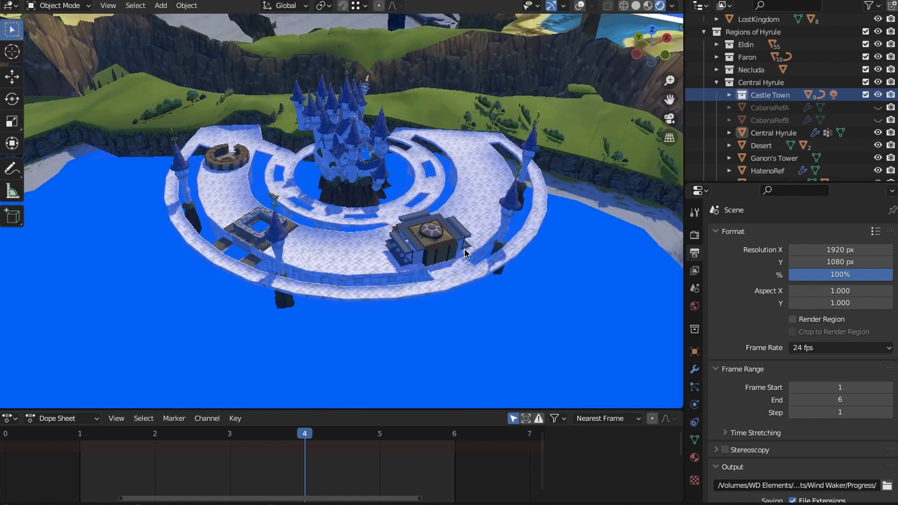
middle_drag(464, 253, 448, 270)
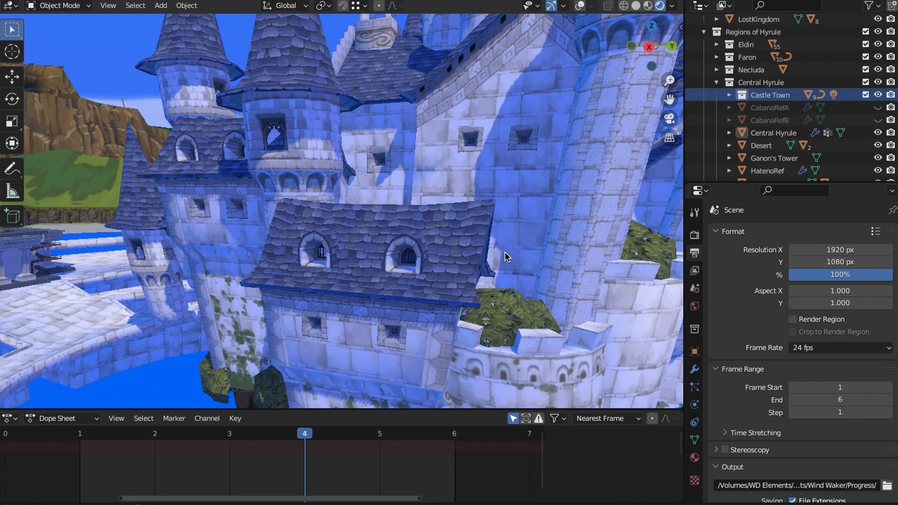
scroll(476, 199, down, 6)
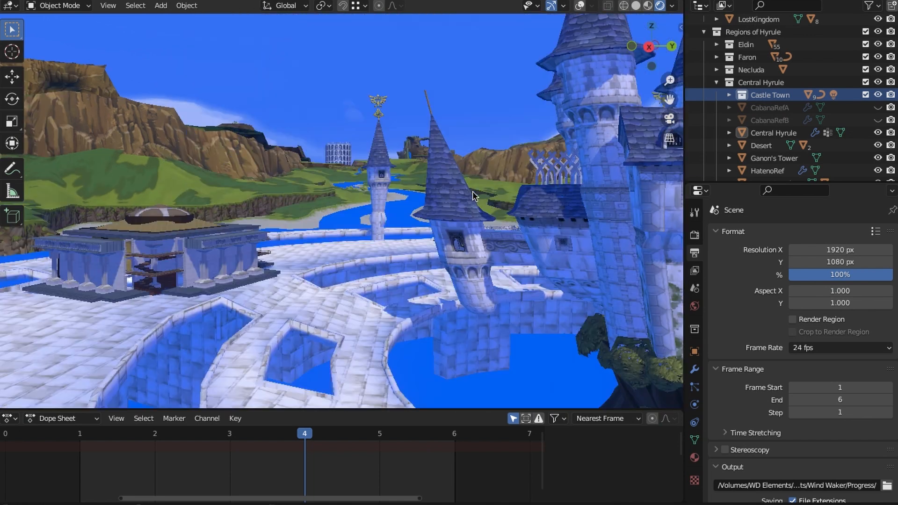
scroll(442, 222, up, 4)
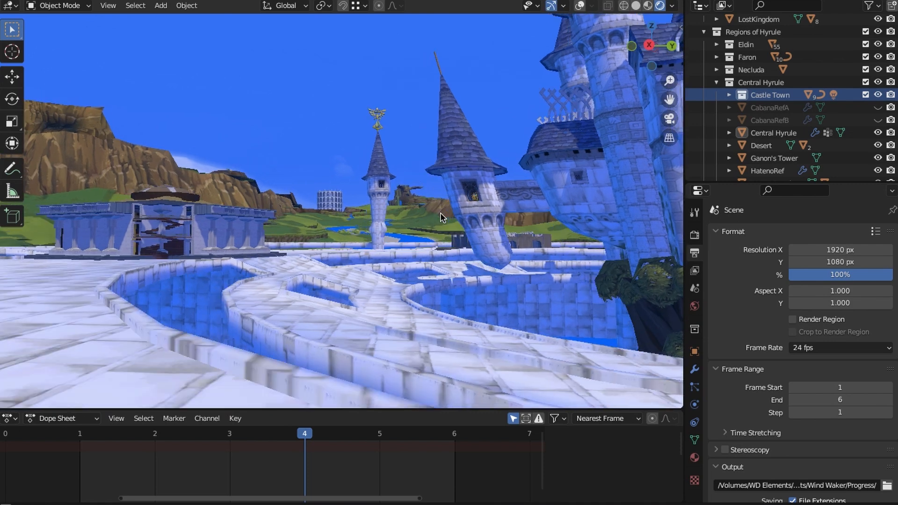
middle_drag(471, 214, 658, 9)
Return to a top view and examine the complete Hyrule map with all its regions
click(653, 37)
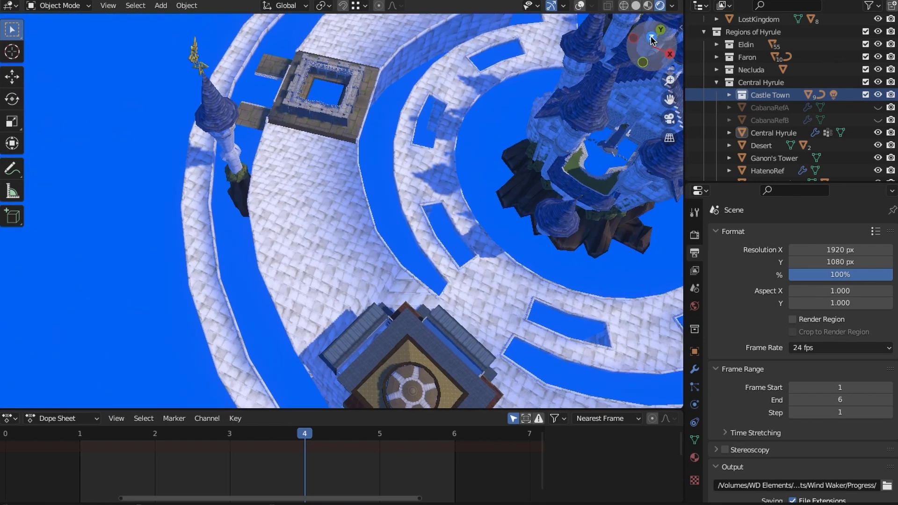
scroll(468, 187, down, 5)
scroll(471, 139, down, 8)
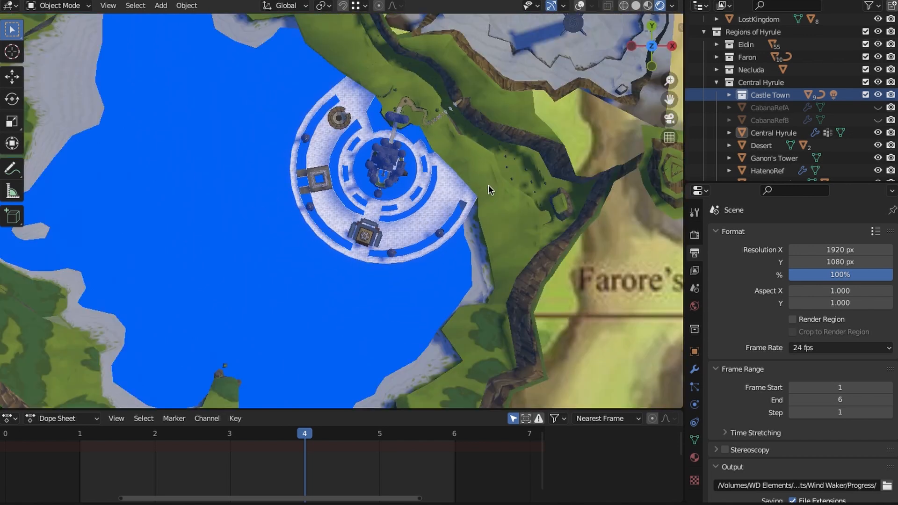
scroll(471, 173, down, 8)
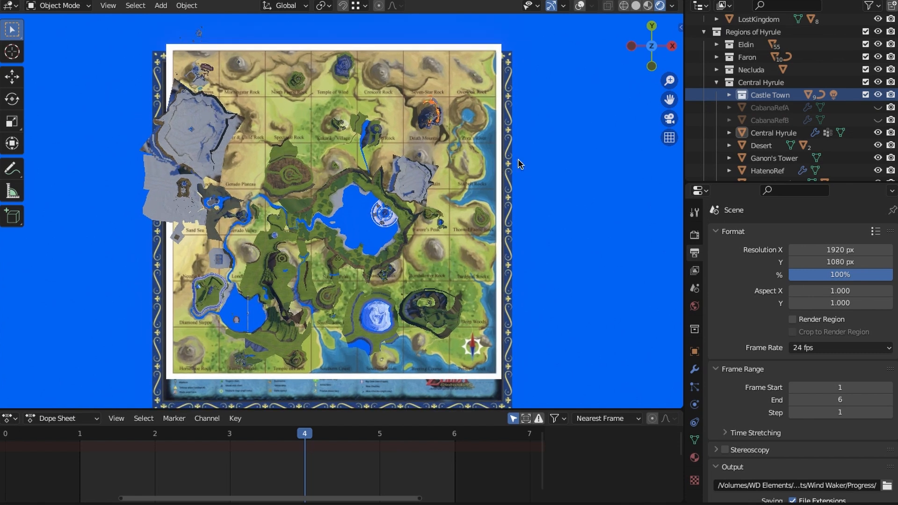
scroll(516, 164, up, 3)
scroll(601, 194, up, 3)
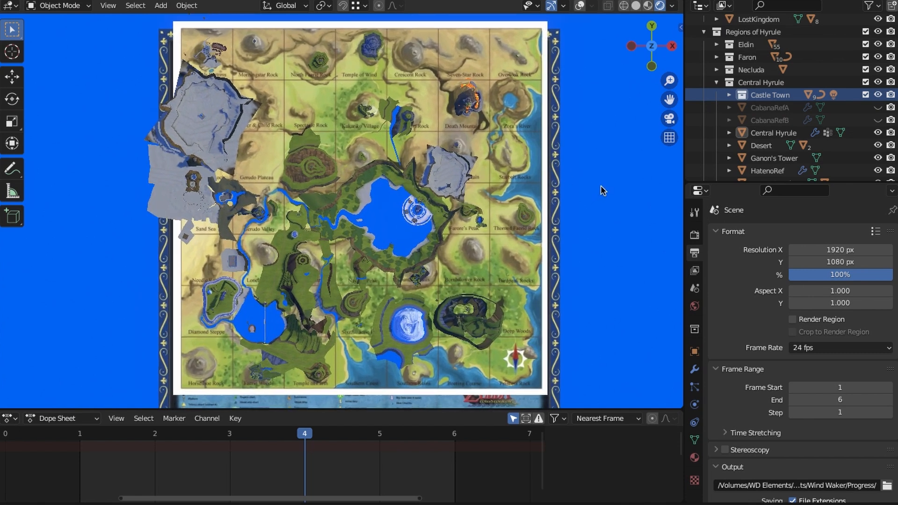
Collapse the Central Hyrule collection in the scene hierarchy
scroll(602, 185, down, 2)
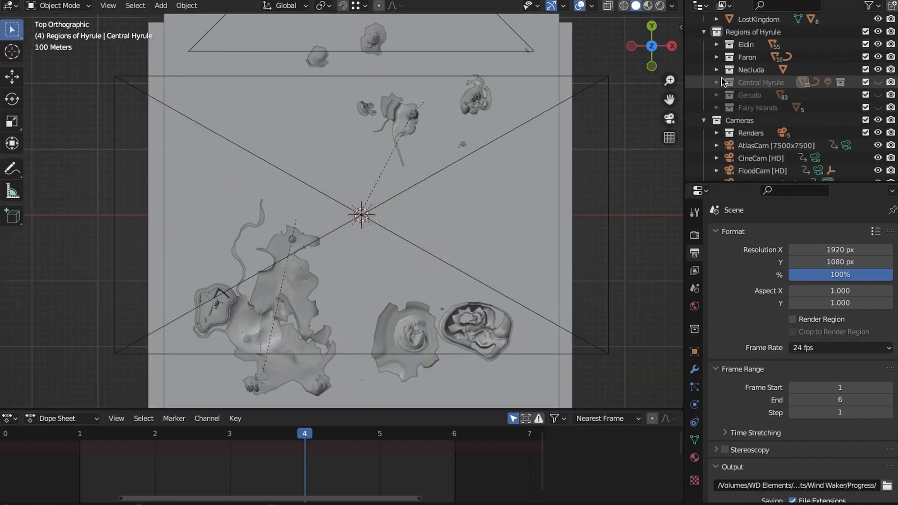
click(722, 81)
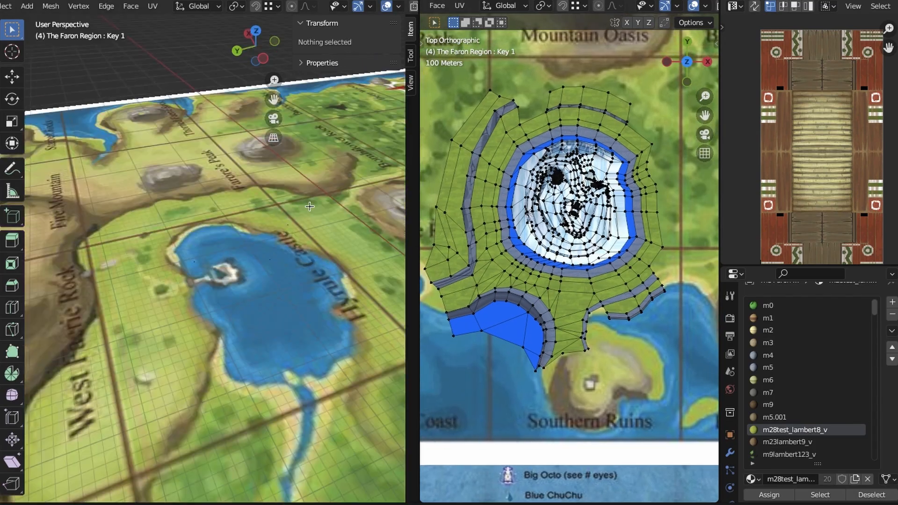
Inspect the icy mountain in the Faron Region mesh from the side and from above
scroll(186, 239, up, 10)
scroll(185, 239, down, 8)
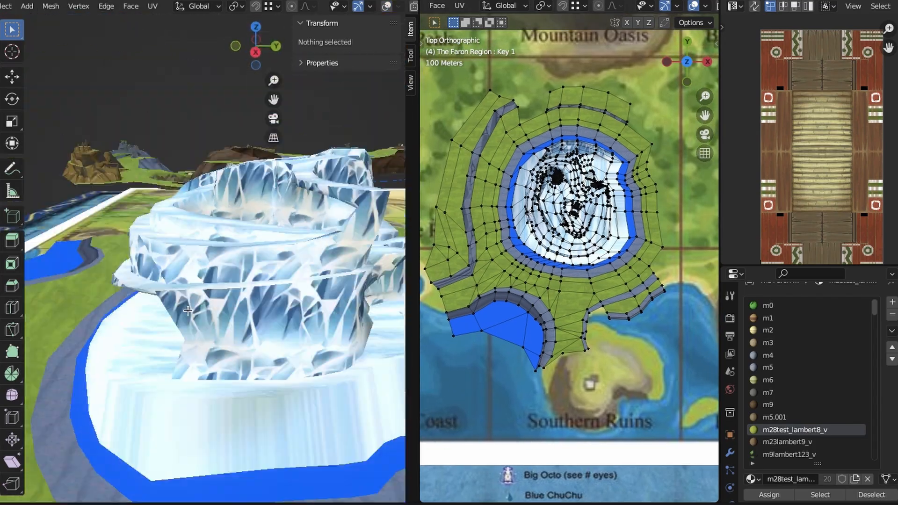
middle_drag(185, 239, 237, 261)
key(KP_7)
scroll(237, 261, down, 6)
key(z)
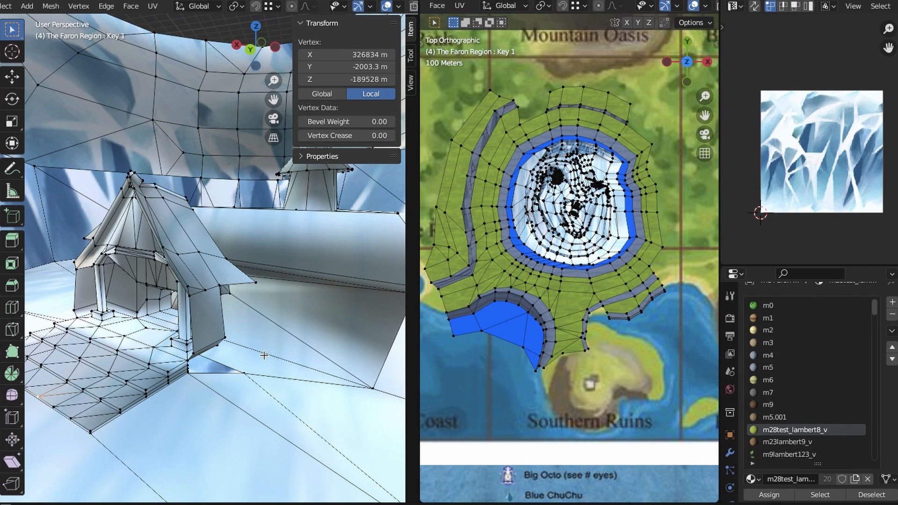
Select the linked geometry of the mansion buildings on the icy mountain in the Faron Region mesh
mouse_move(224, 262)
middle_down()
mouse_move(236, 279)
mouse_move(229, 313)
mouse_move(306, 247)
middle_up()
key(shift+z)
key(ctrl+l)
middle_drag(279, 218, 144, 270)
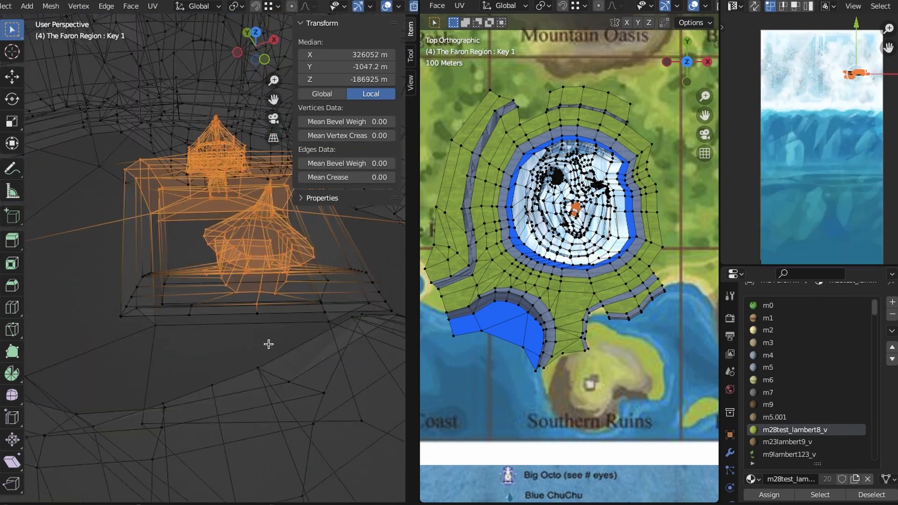
key(shift+z)
middle_drag(212, 291, 250, 313)
scroll(187, 327, up, 5)
shift+click(180, 275)
scroll(236, 293, down, 5)
Move the Snowpeak Mansion object along Y, off the Faron terrain and onto the Southern Ruins island
key(KP_7)
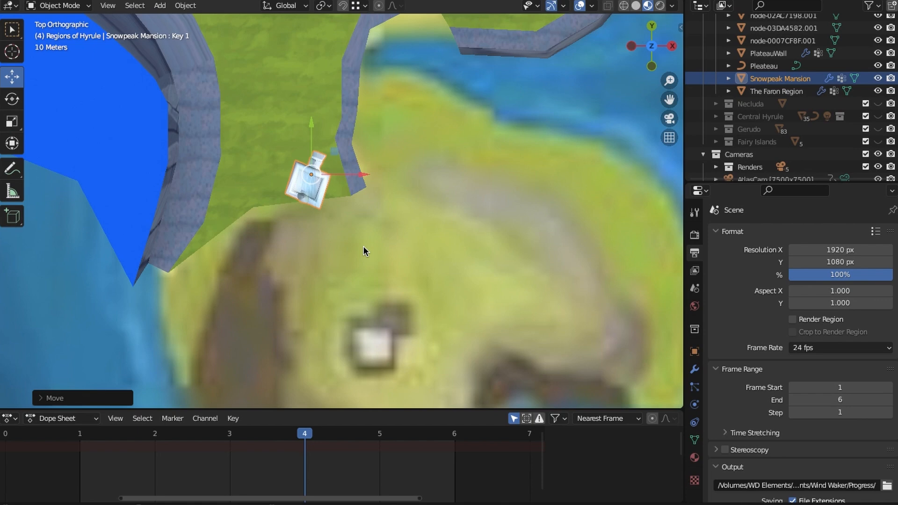
key(g)
key(y)
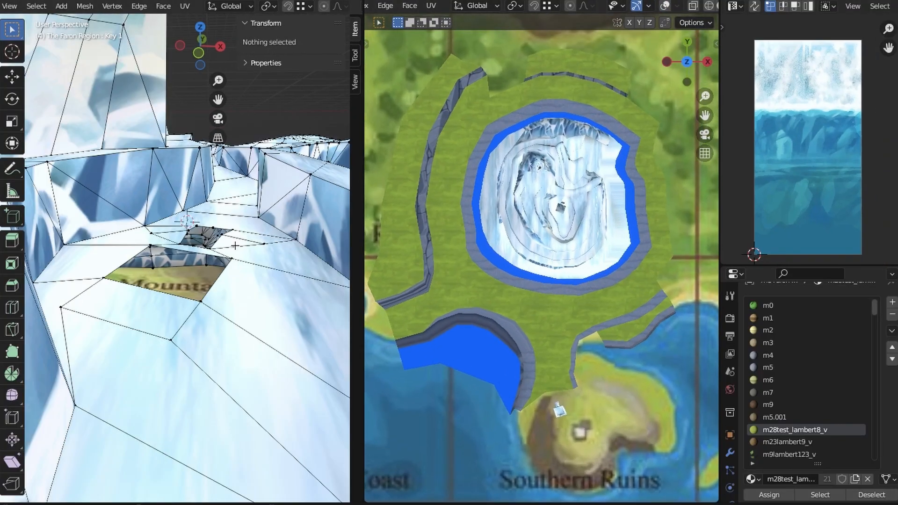
Try materials such as m4test001_lambert77_v, m7.003 and m8lambert115_v on the face covering the hole left by the mansion
click(192, 141)
click(769, 495)
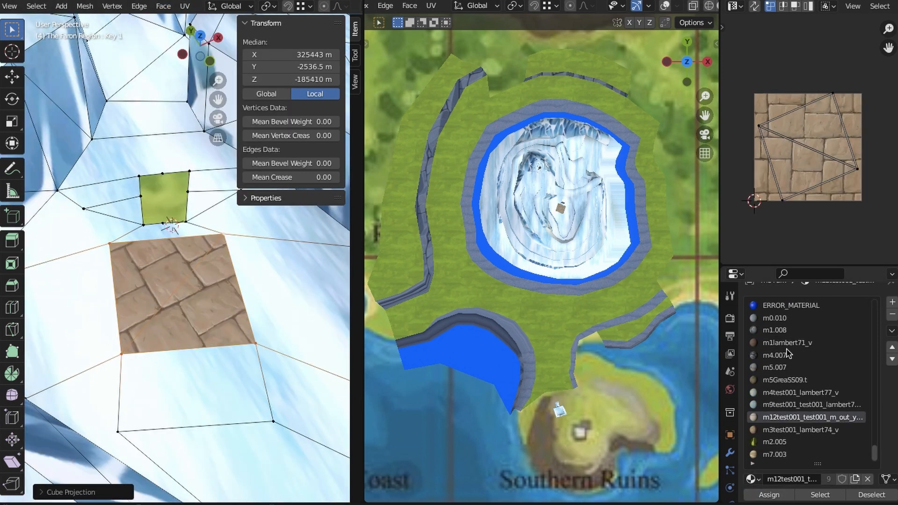
click(763, 392)
click(769, 495)
click(775, 454)
click(769, 494)
click(797, 392)
click(769, 494)
drag(875, 453, 875, 425)
click(792, 330)
click(769, 495)
click(789, 305)
click(768, 495)
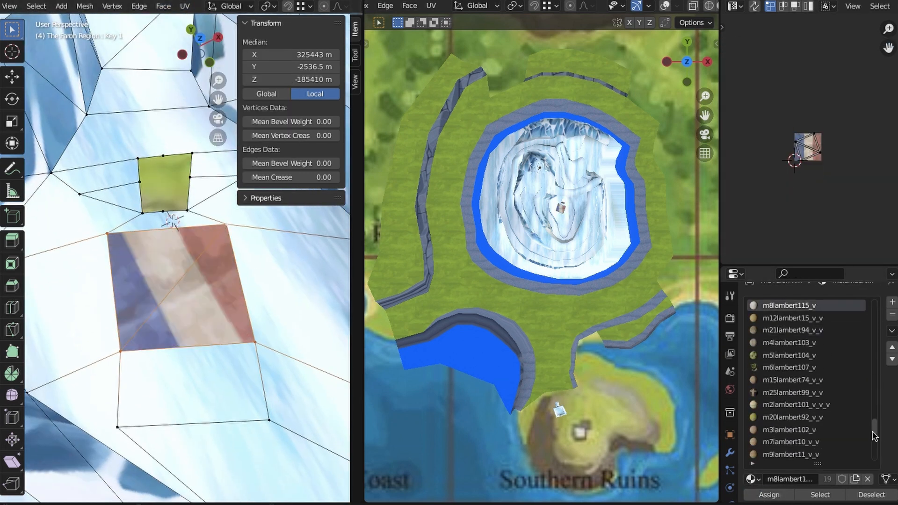
Try further materials, including m10.005, on the face covering the mansion's hole
click(774, 305)
click(769, 494)
scroll(787, 393, up, 4)
click(769, 494)
scroll(777, 361, up, 4)
click(776, 379)
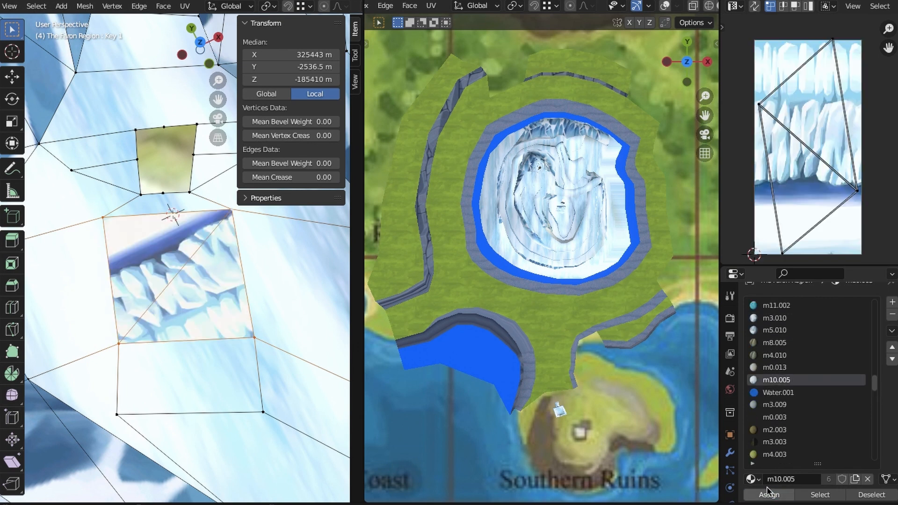
Try m3.010 on the hole-covering face and assign the m11.002 material to it instead
click(777, 318)
click(768, 495)
click(776, 305)
click(768, 495)
Fill the small remaining gap in the snow behind the blue patch
key(a)
key(z)
click(163, 6)
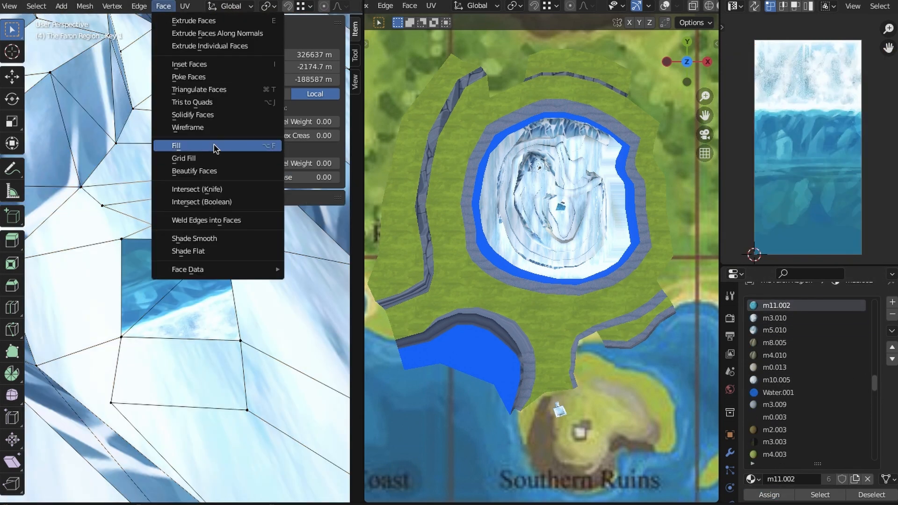
click(215, 149)
Dissolve the leftover vertices in the snow around the former mansion hole
key(ctrl+x)
click(197, 200)
key(ctrl+x)
middle_drag(187, 206, 145, 256)
click(135, 257)
key(ctrl+x)
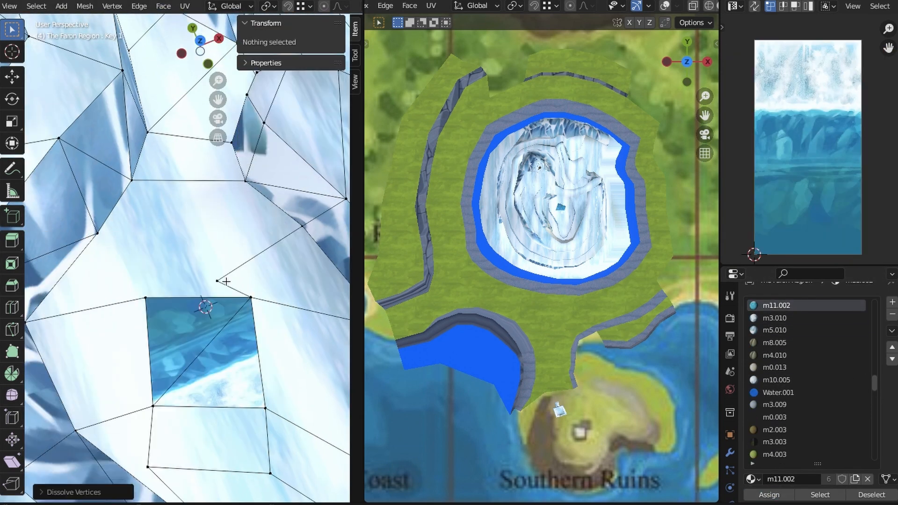
click(220, 281)
key(ctrl+x)
mouse_move(210, 397)
middle_down()
mouse_move(200, 360)
mouse_move(177, 355)
mouse_move(140, 327)
mouse_move(201, 304)
mouse_move(211, 386)
middle_up()
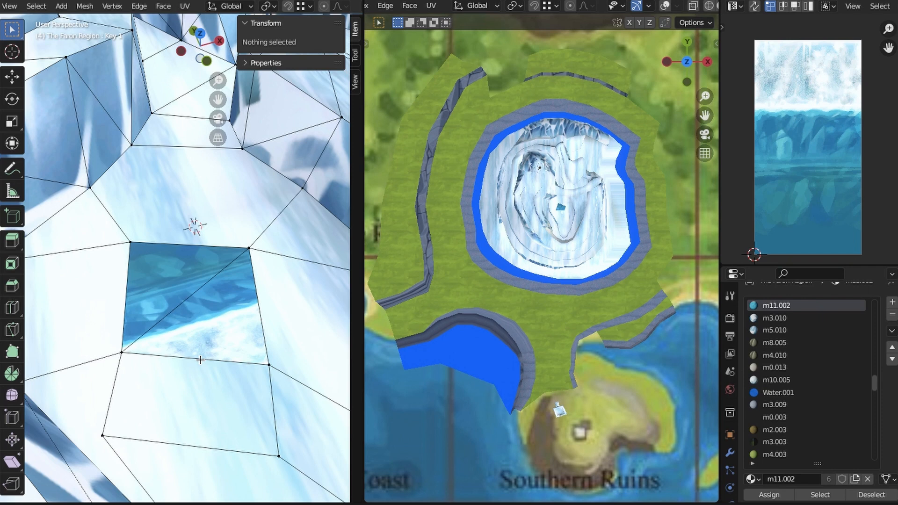
key(ctrl+x)
Project the snow plateau's UVs from the top view, then rotate and move them onto the snowy part of the texture
key(KP_7)
click(185, 7)
click(216, 84)
click(184, 6)
click(254, 126)
key(r)
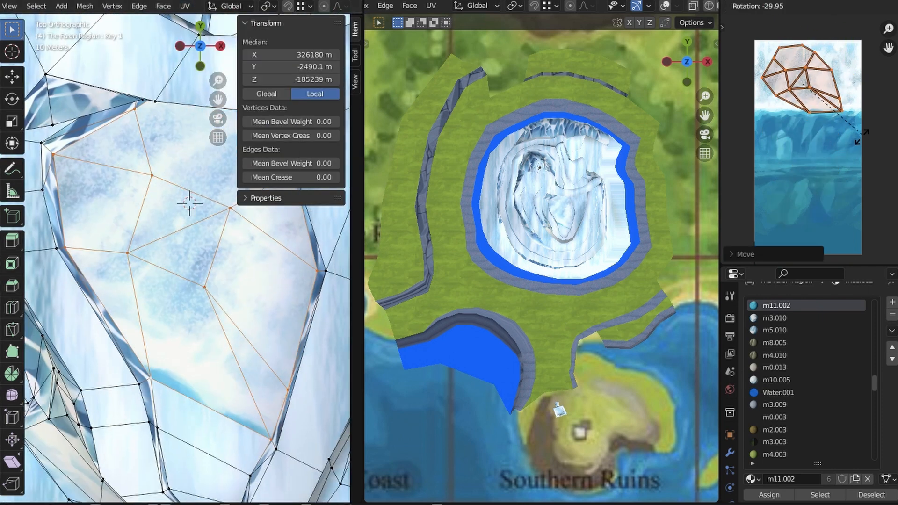
key(g)
middle_drag(188, 200, 155, 157)
scroll(281, 7, down, 6)
click(303, 7)
click(847, 71)
key(alt+a)
Examine the patched mountain without mesh overlays from several distances
middle_drag(187, 262, 161, 299)
scroll(179, 222, down, 10)
scroll(164, 174, up, 5)
click(304, 6)
click(307, 6)
scroll(153, 271, down, 5)
click(200, 30)
click(304, 6)
Choose the m4 material and select ice wall faces on the mountain's lowest tier beside the blue water
scroll(781, 408, up, 20)
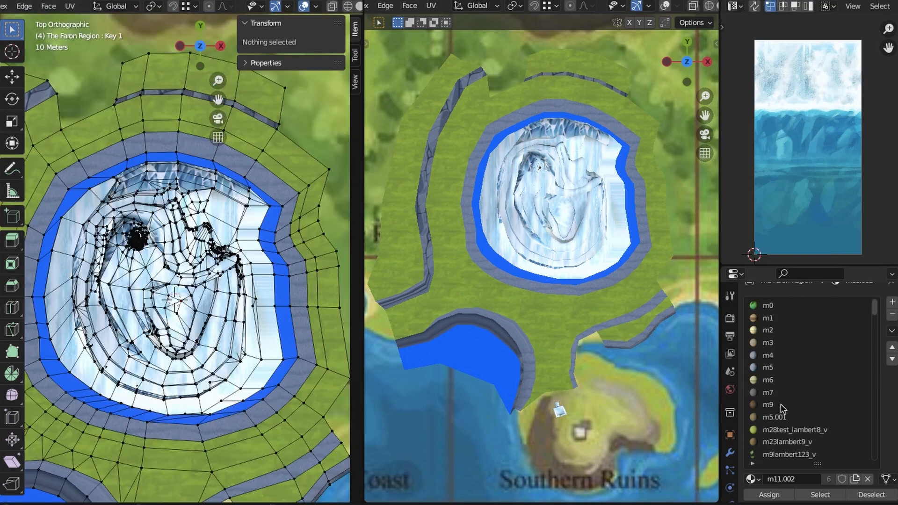
click(768, 356)
click(820, 495)
middle_drag(187, 261, 178, 187)
scroll(177, 187, up, 5)
shift+click(73, 313)
middle_drag(216, 338, 262, 323)
shift+drag(264, 211, 310, 331)
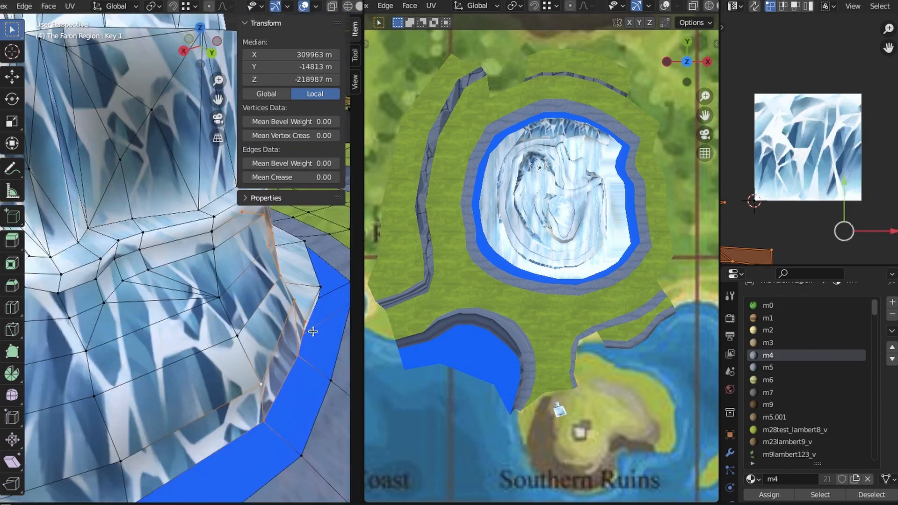
Extend the face selection along the lower ice wall above the blue water ring
middle_drag(310, 331, 261, 318)
shift+drag(234, 383, 196, 276)
key(z)
middle_drag(174, 420, 220, 342)
key(z)
click(219, 346)
scroll(158, 319, down, 5)
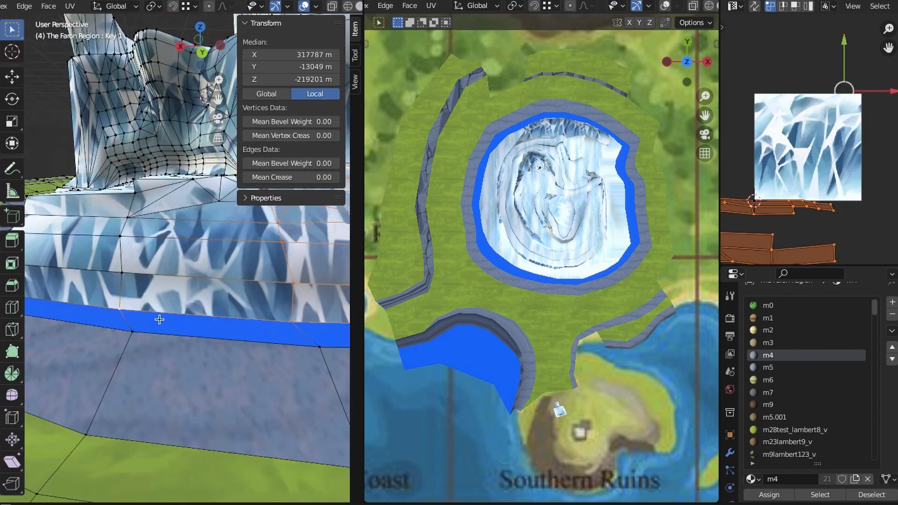
Add the ice wall faces on the next side of the mountain's lowest tier to the selection
scroll(158, 318, up, 4)
middle_drag(187, 299, 243, 294)
key(z)
click(225, 353)
middle_drag(225, 346, 281, 355)
key(z)
click(262, 369)
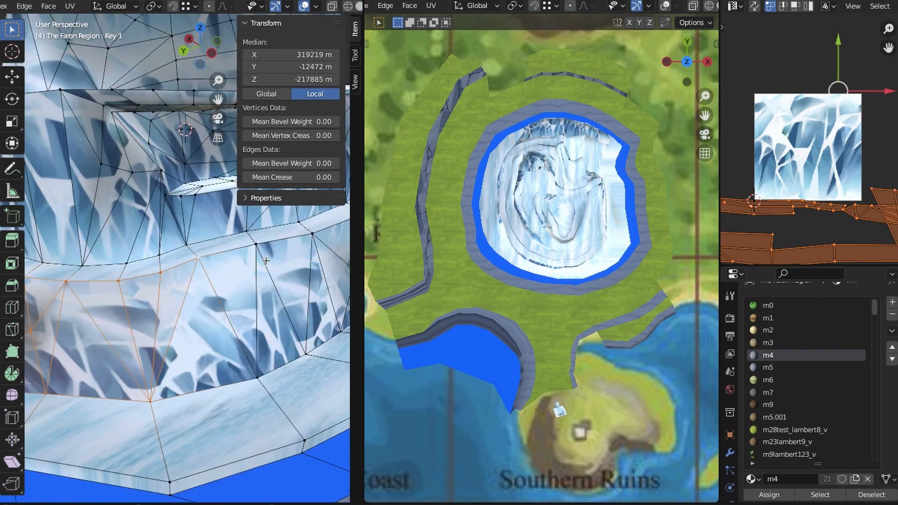
Assign the rocky m4 material to the selected lowest cliff tier and hide the mesh overlays
scroll(187, 280, down, 3)
middle_drag(187, 280, 154, 261)
scroll(187, 280, down, 4)
click(769, 495)
click(303, 7)
scroll(178, 280, down, 5)
Unwrap the rocky cliff tier and adjust the size and placement of its UVs
key(u)
key(s)
key(g)
key(u)
key(s)
middle_drag(100, 219, 155, 234)
key(u)
key(s)
Stretch the rocky cliff's UVs along X and move them into place on the stone texture
key(s)
key(x)
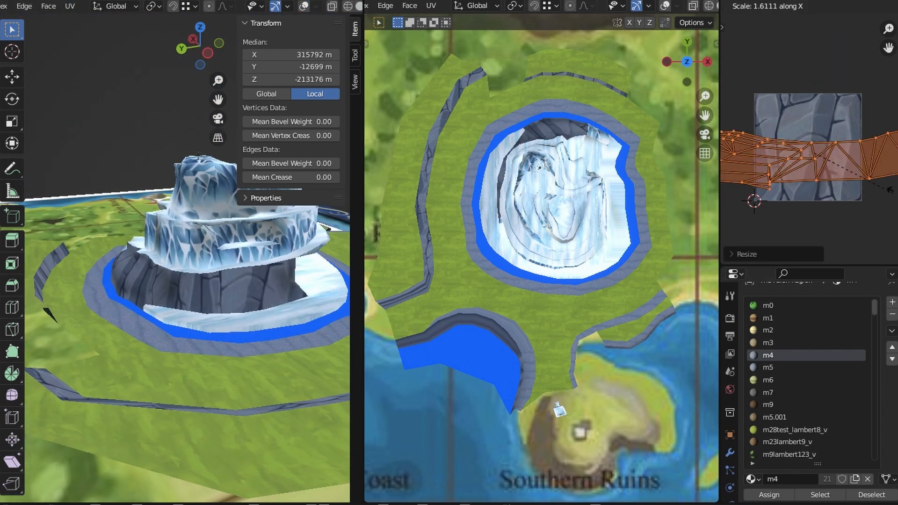
click(876, 194)
scroll(140, 280, up, 4)
key(g)
middle_drag(66, 291, 235, 377)
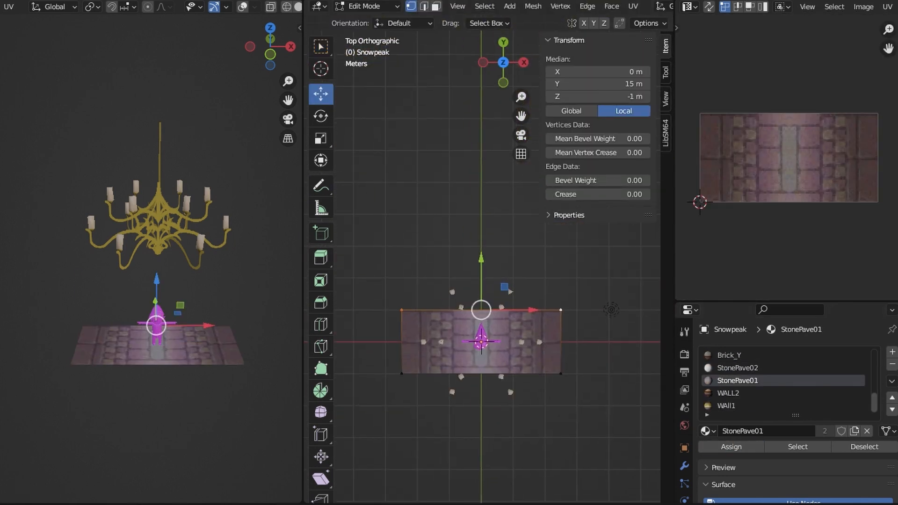
Set the StonePave01 material's blend mode to Opaque in the Snowpeak model
click(818, 346)
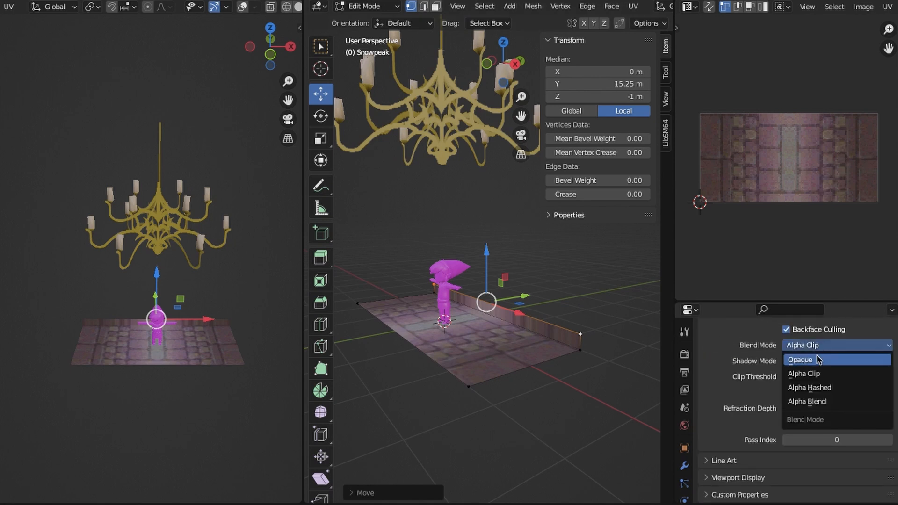
click(818, 359)
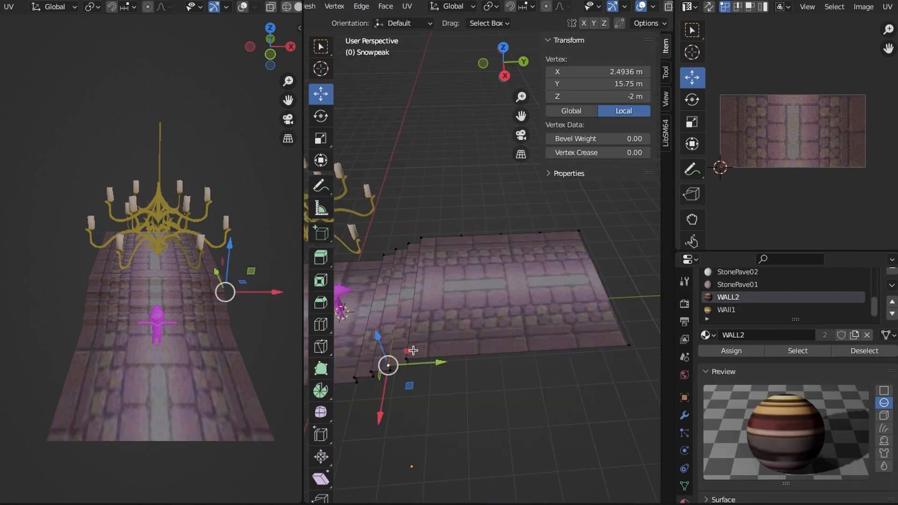
Give the stone floor's side strips the Beam material and turn off its backface culling
right_click(486, 486)
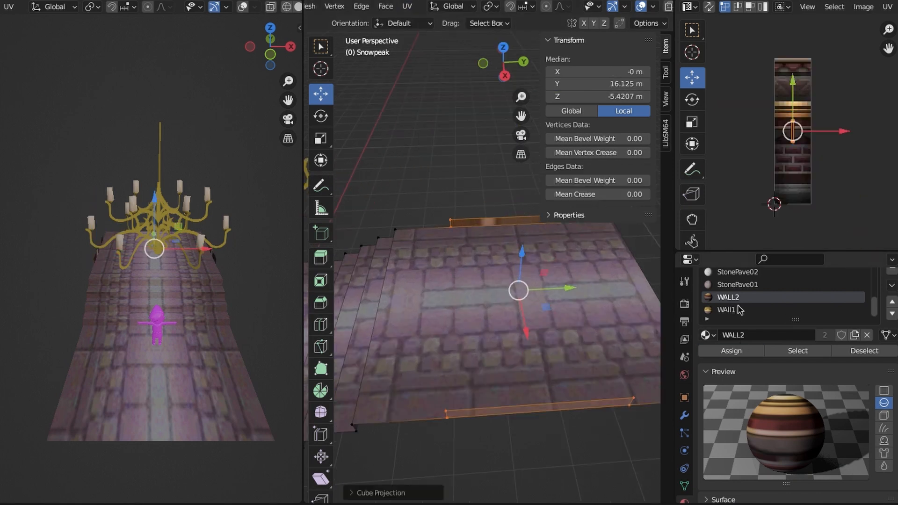
ctrl+scroll(744, 304, up, 4)
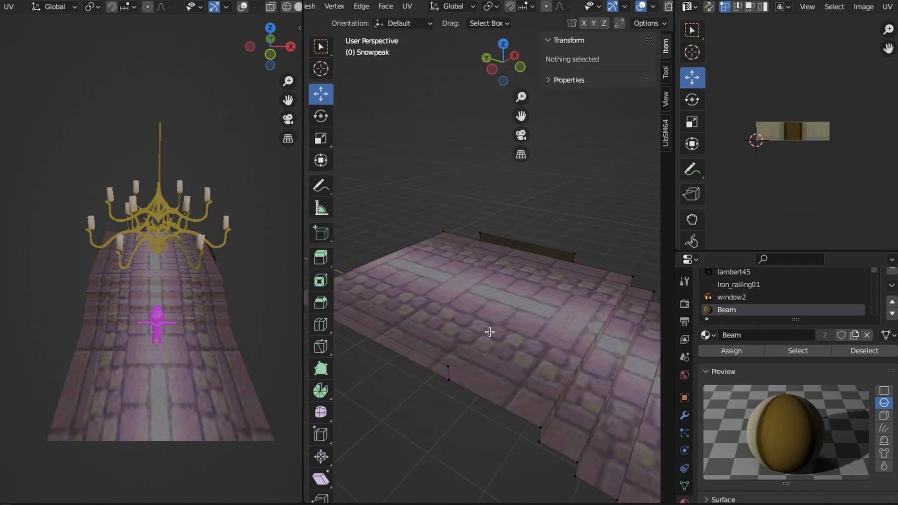
scroll(786, 421, down, 5)
click(786, 456)
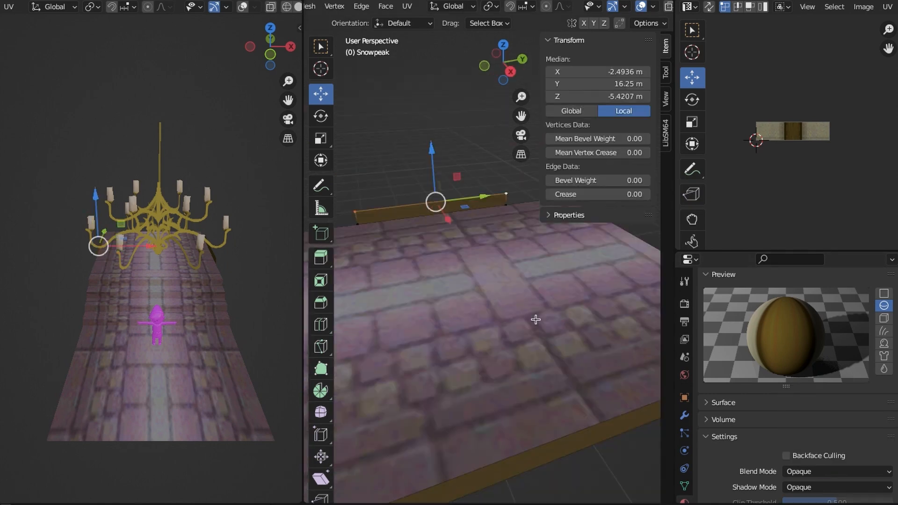
Extrude a stepped platform sideways from the stone floor's edge out to X -6 m
middle_drag(535, 317, 495, 243)
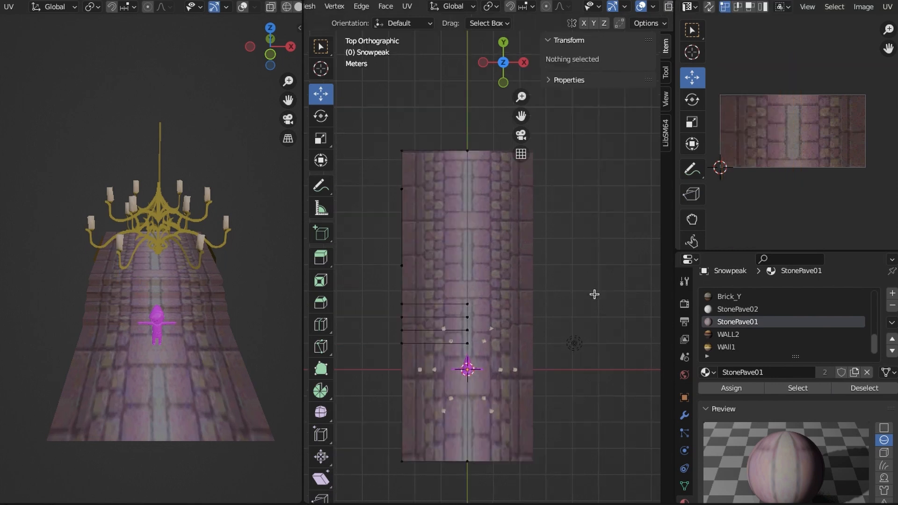
middle_drag(595, 295, 472, 320)
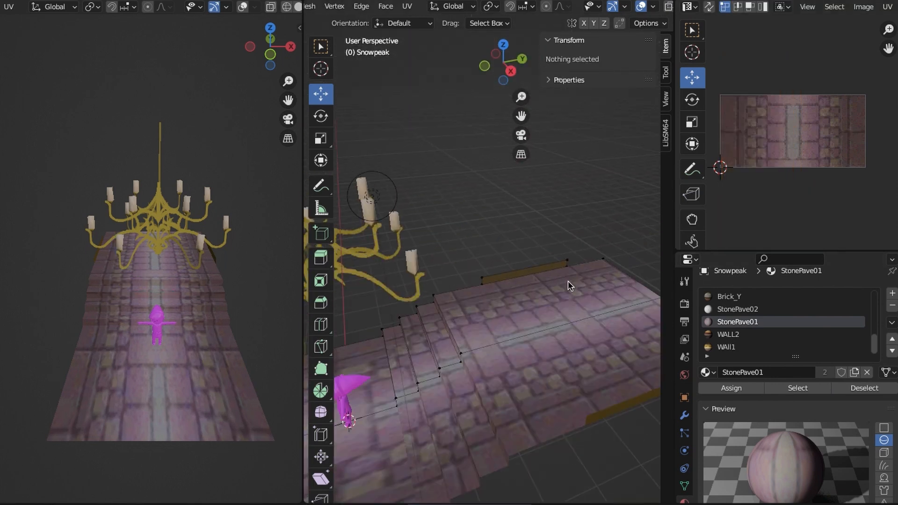
double_click(629, 71)
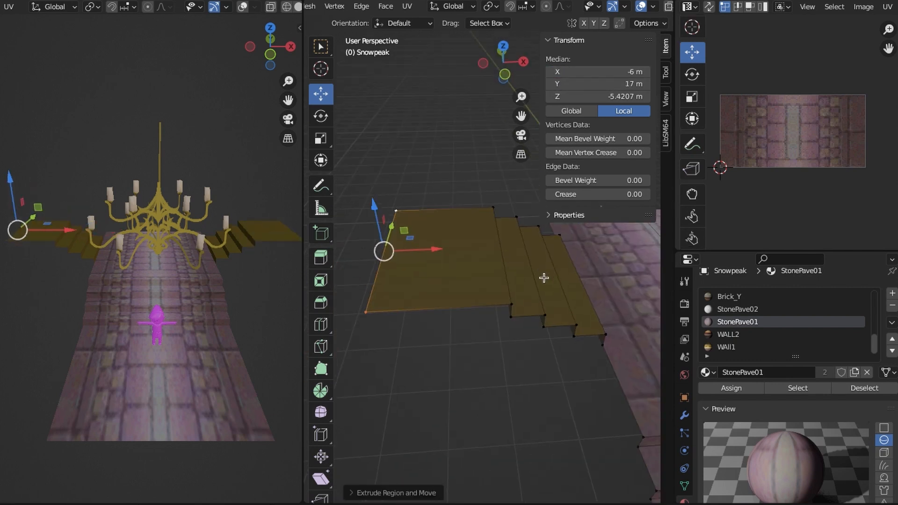
key(KP_7)
drag(350, 218, 534, 256)
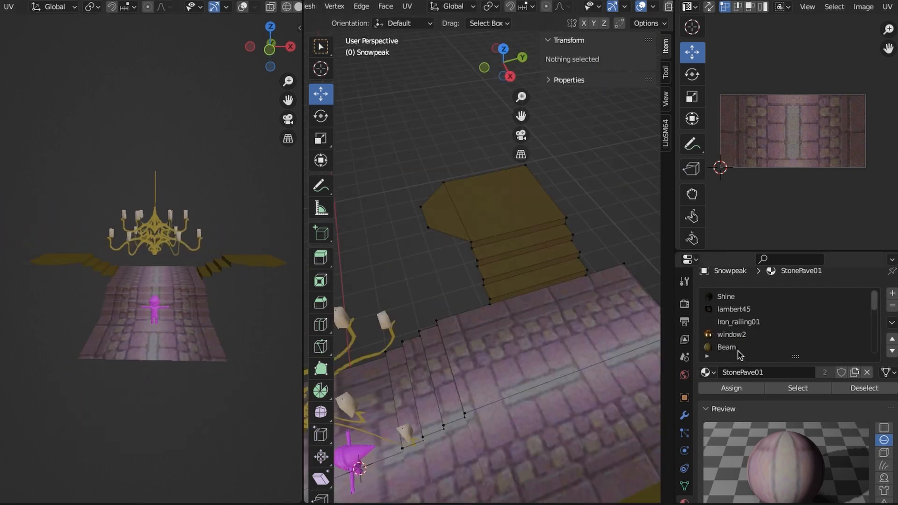
Select the faces using the Beam material, enlarge their UVs and rotate them by 90 degrees
click(726, 347)
click(797, 388)
key(s)
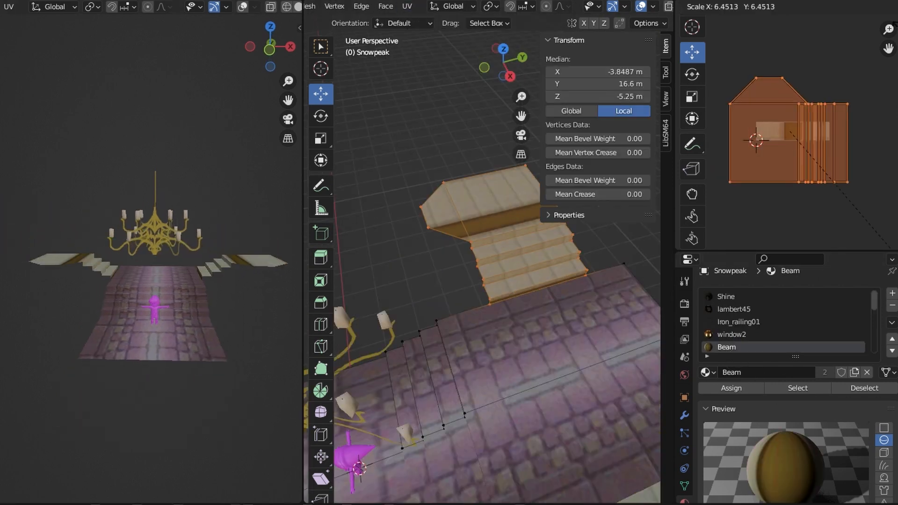
click(894, 24)
text(r90)
key(Return)
Scale and move the side platform's UVs so that the brown beam stripes run along the steps
key(s)
click(821, 129)
key(g)
key(x)
key(g)
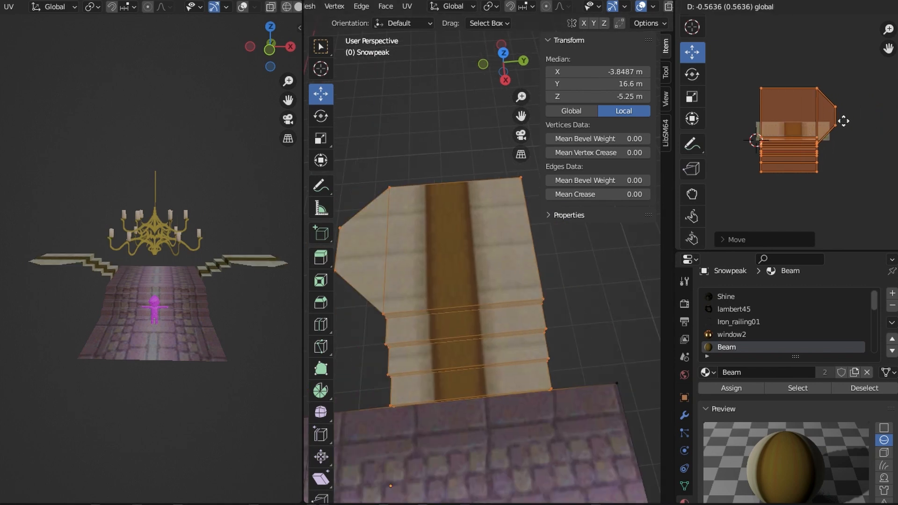
click(868, 142)
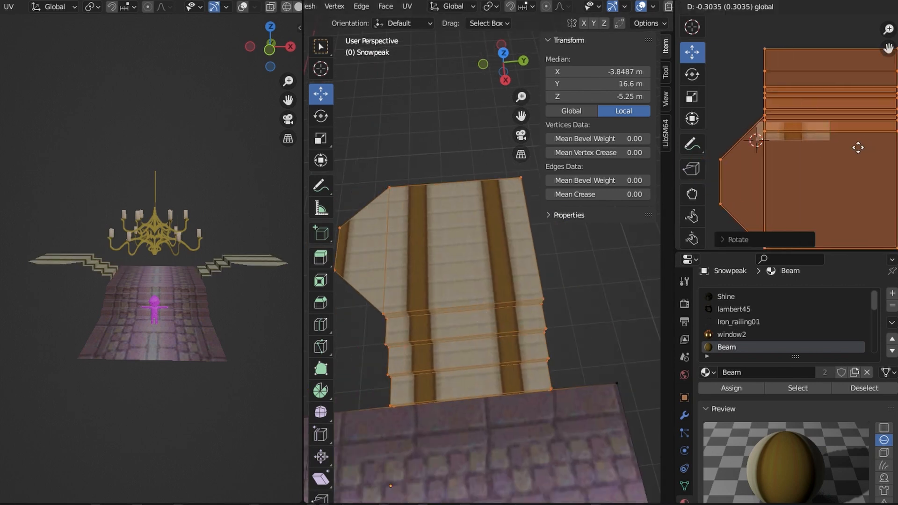
Extrude the side landing's back edge into the first steps of a staircase, offsetting the new edge along Y
middle_drag(538, 290, 584, 281)
click(511, 304)
key(e)
click(537, 327)
double_click(625, 84)
text(+)
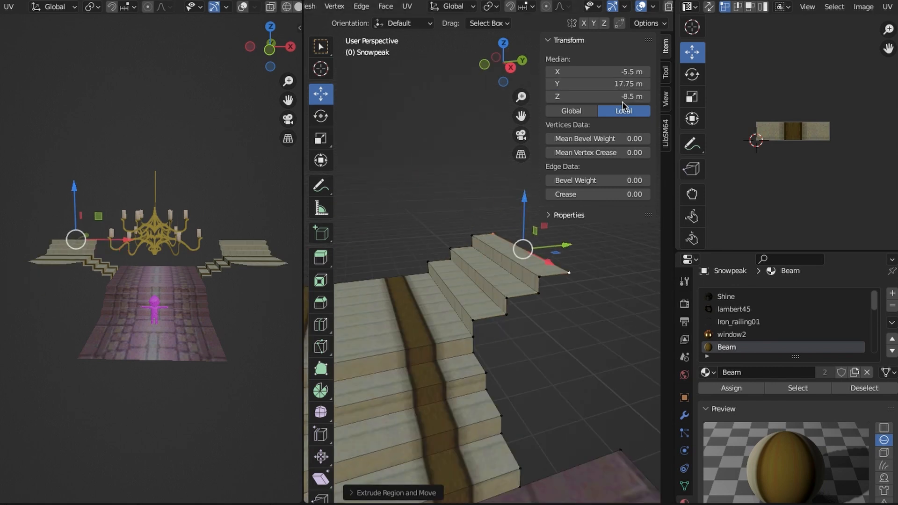
Continue extruding the staircase steps up to Y 19.5 m and Z -11.5 m
click(478, 357)
middle_drag(479, 357, 500, 287)
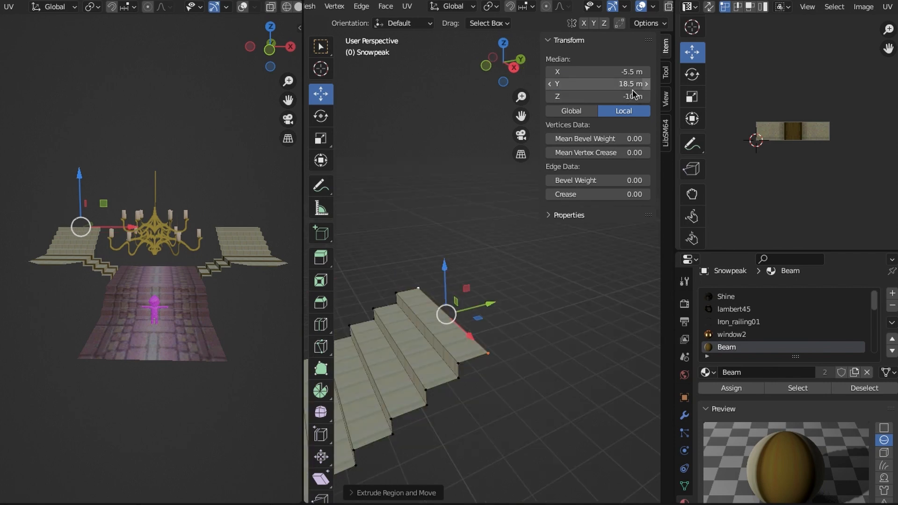
middle_drag(526, 295, 468, 289)
click(467, 288)
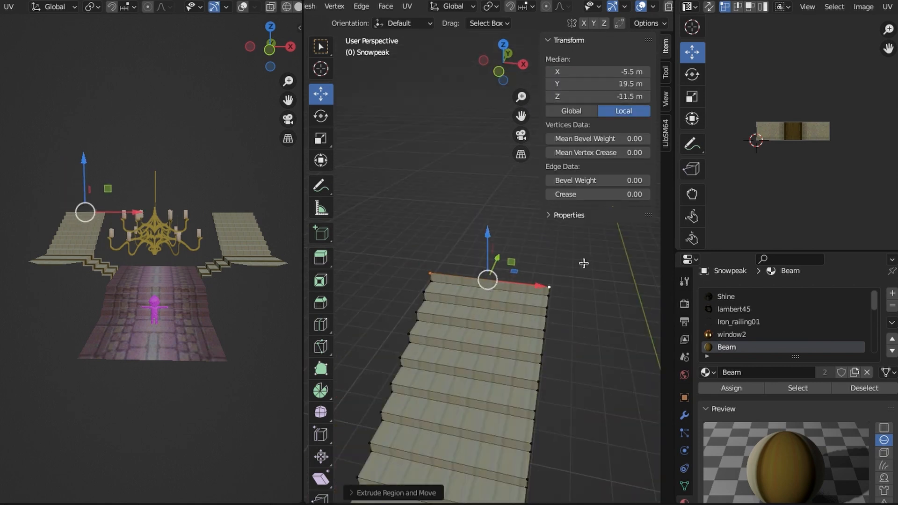
Extrude further steps inward from the staircase top, reaching X -2.5 m and Z -13.5 m
key(KP_1)
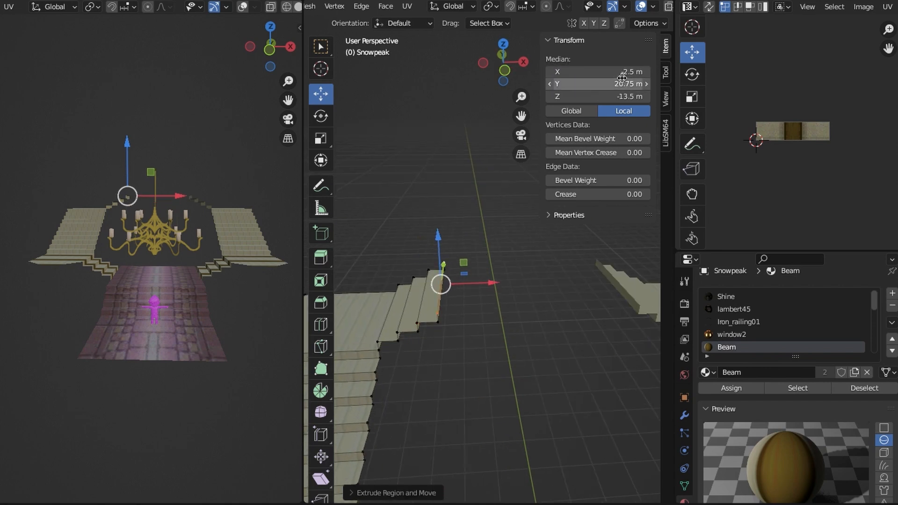
key(alt+a)
key(KP_7)
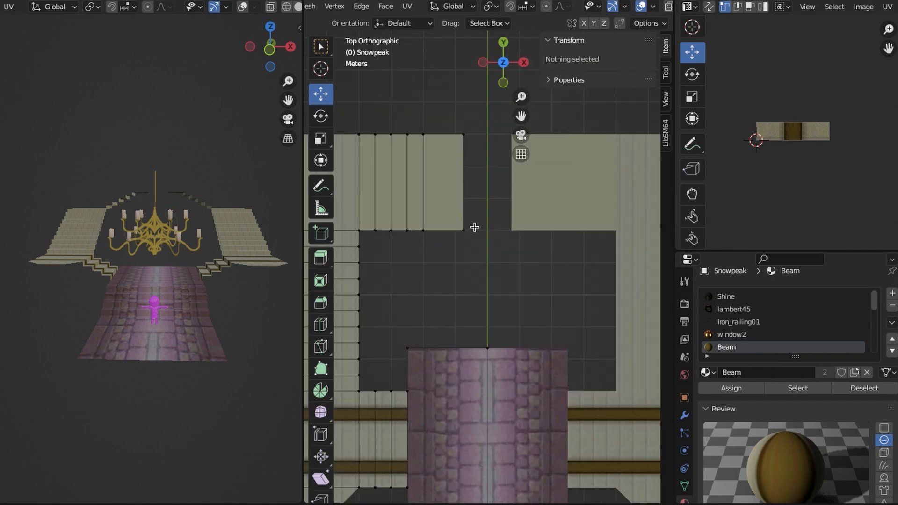
Select the linked staircase geometry, assign the Beam material and scale its UVs so the beams edge the stairs
middle_drag(475, 226, 412, 290)
key(l)
click(731, 388)
key(s)
click(848, 222)
key(alt+a)
middle_drag(418, 247, 491, 267)
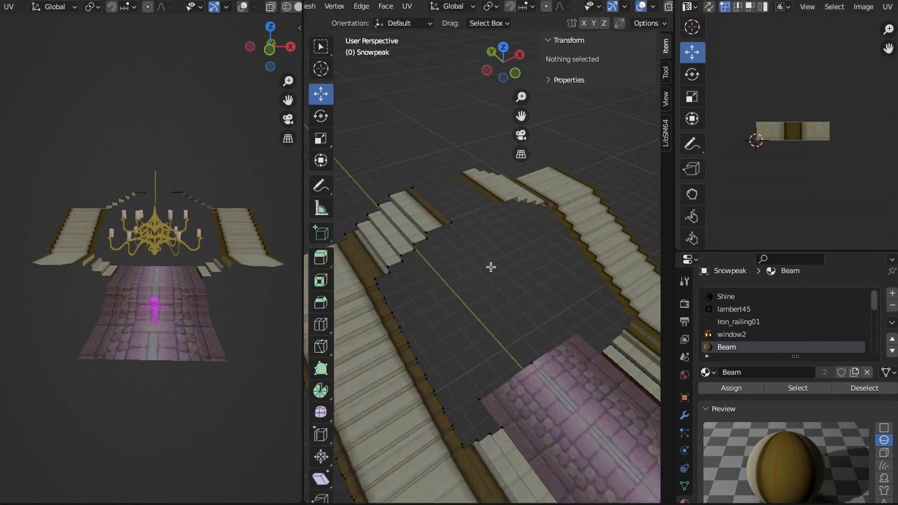
Extend the upper landing inward to X -1 m and move its back corner vertex along the global Y axis
middle_drag(514, 346, 397, 322)
drag(526, 201, 491, 320)
drag(505, 217, 505, 206)
middle_drag(468, 262, 538, 271)
click(506, 49)
click(526, 232)
drag(526, 181, 526, 213)
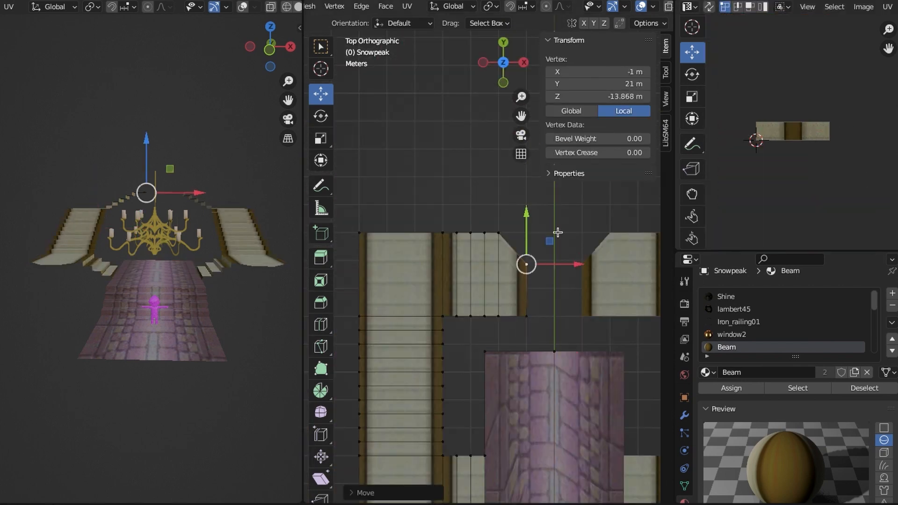
Select all faces using the StonePave01 material and scale up their UVs
key(alt+a)
scroll(757, 324, down, 10)
click(738, 309)
click(757, 323)
click(797, 388)
key(s)
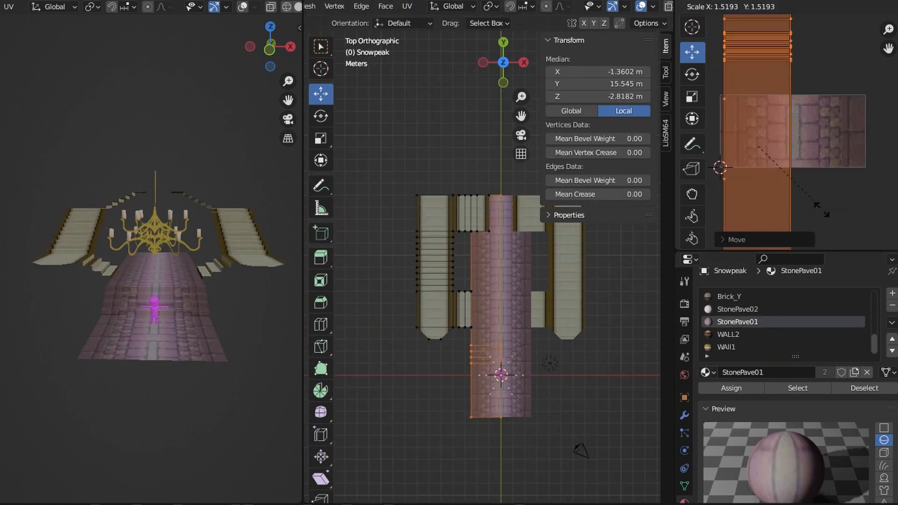
key(alt+a)
Extrude the edge beneath the upper landing to form its underside and delete the stray geometry below the steps
middle_drag(523, 412, 543, 318)
scroll(524, 315, up, 4)
click(470, 280)
shift+click(463, 242)
key(e)
right_click(577, 309)
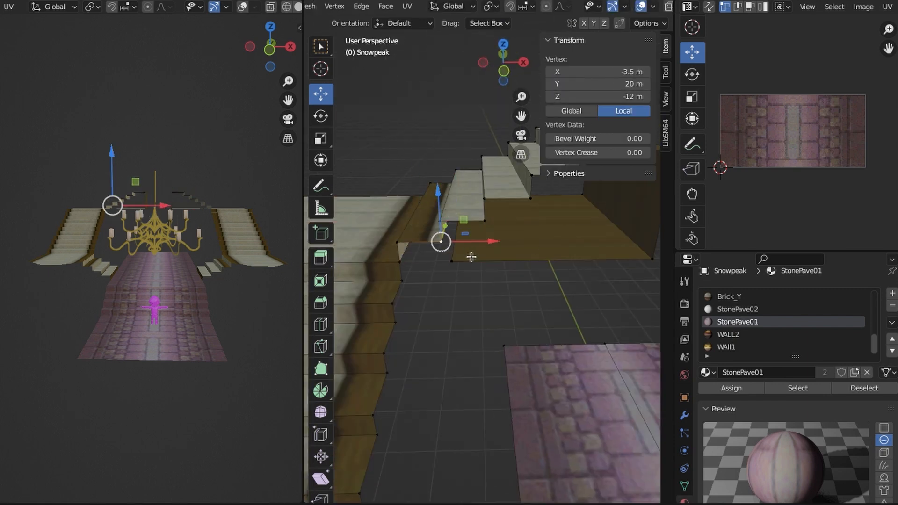
click(558, 268)
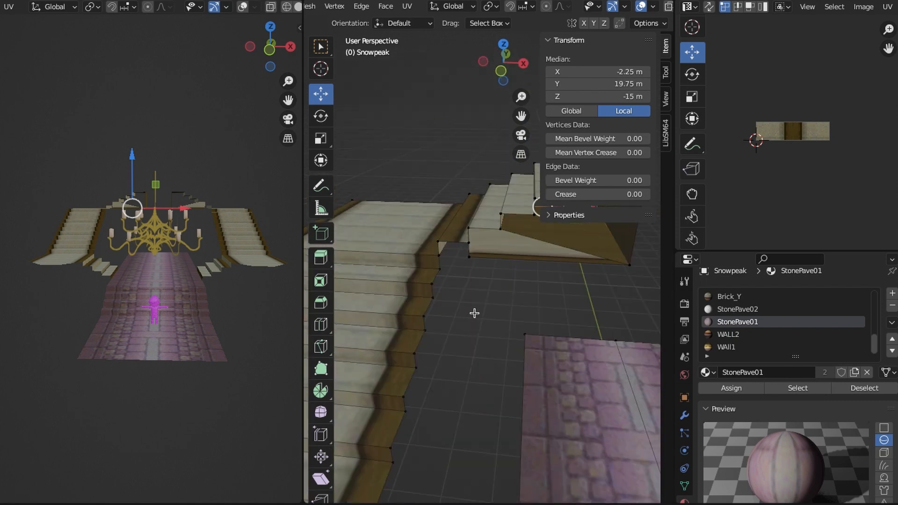
key(x)
click(506, 291)
Move the vertex beneath the staircase's top step along Y and form the side panel under the stairs
middle_drag(506, 292, 472, 295)
scroll(505, 292, down, 2)
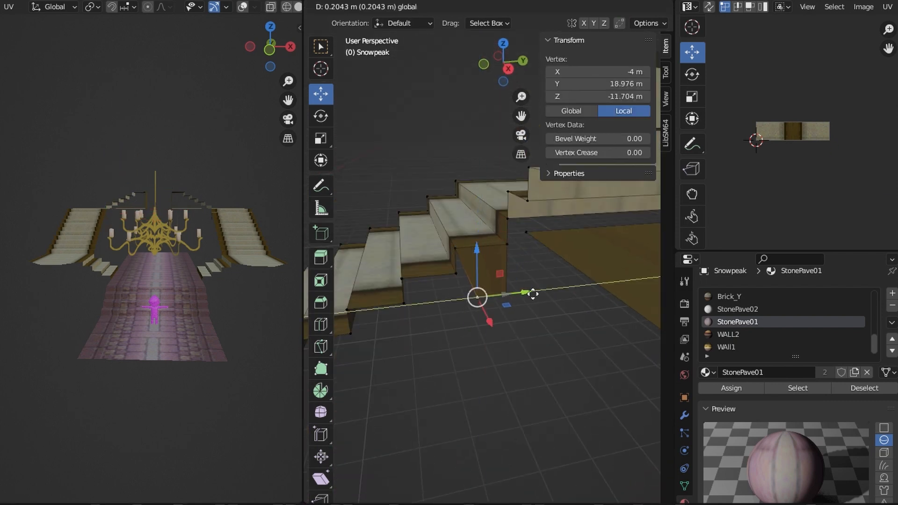
drag(533, 294, 538, 293)
middle_drag(495, 304, 553, 291)
click(571, 269)
click(553, 290)
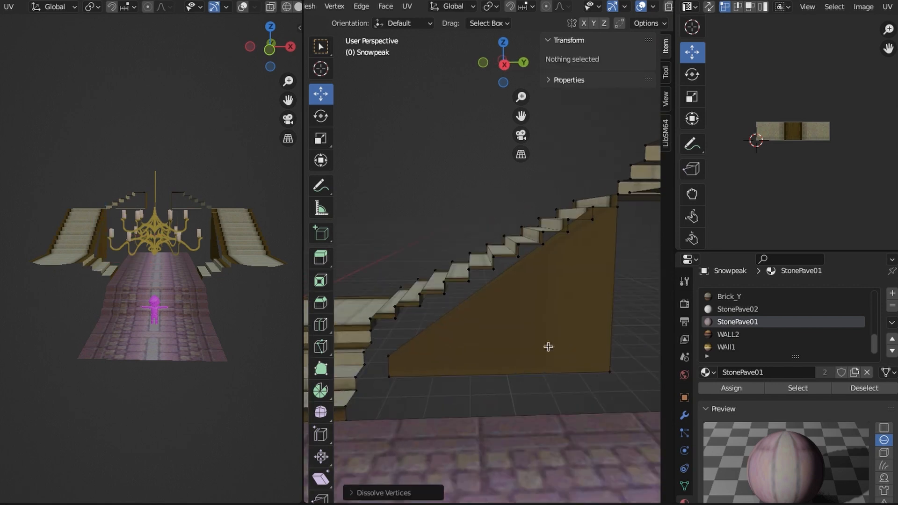
Subdivide and reshape the staircase's side panel edge, and fill the gap between the panel and the steps
drag(530, 230, 530, 236)
scroll(515, 281, down, 3)
shift+middle_drag(491, 290, 585, 267)
shift+click(387, 366)
click(361, 7)
click(393, 77)
click(501, 307)
drag(525, 284, 468, 313)
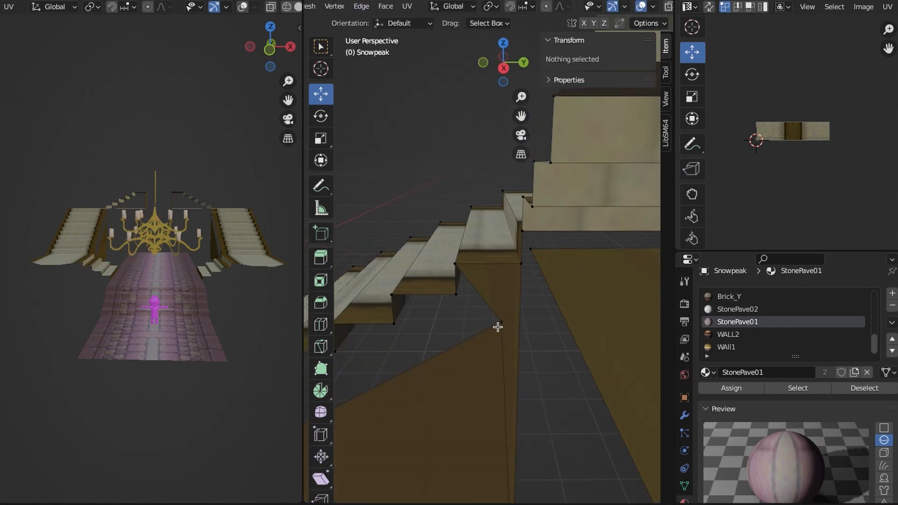
shift+click(457, 342)
click(385, 7)
click(414, 143)
Assign the Beam material to the selected staircase geometry and unwrap it with Cube Projection
scroll(756, 335, up, 10)
click(727, 347)
click(731, 388)
key(a)
click(407, 7)
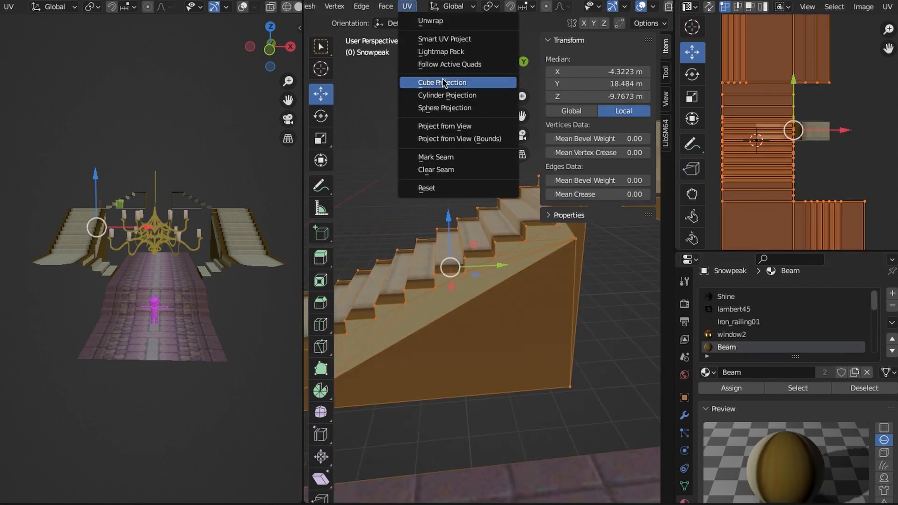
click(443, 82)
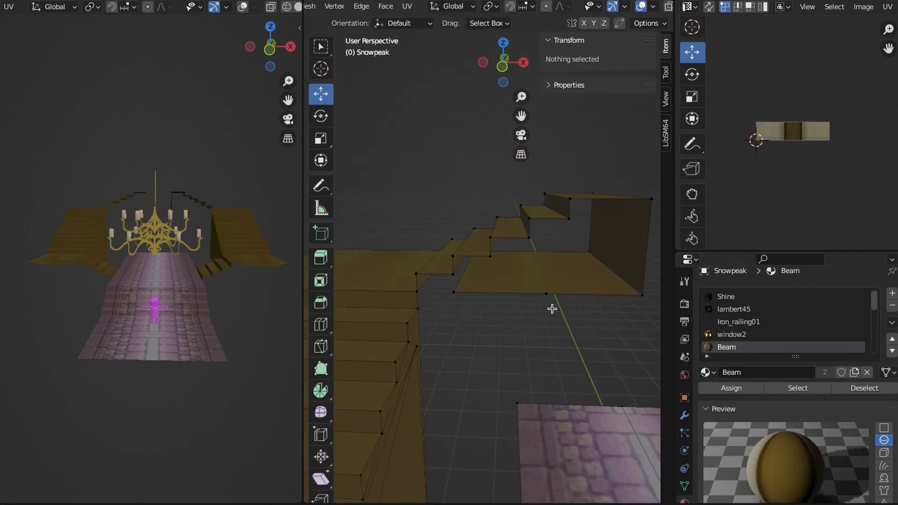
key(alt+a)
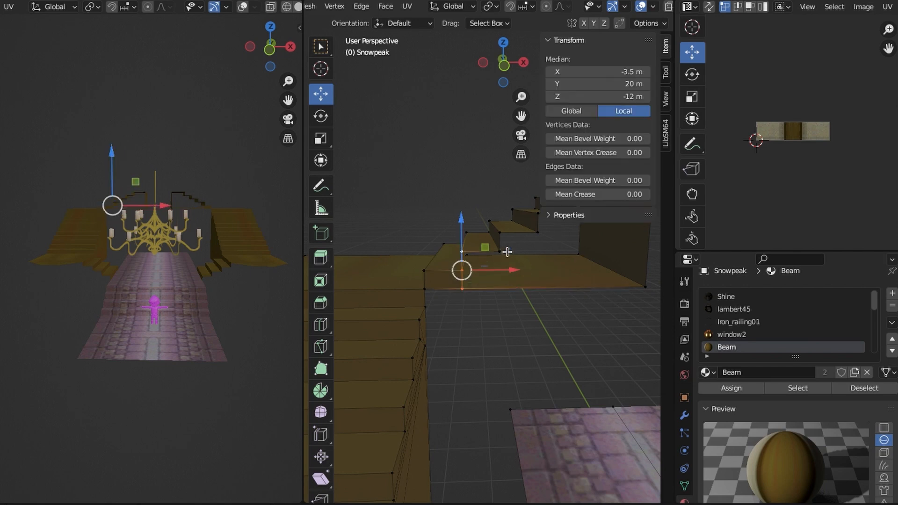
Fill the upper landing's side faces and add a vertical plane below it at X -4 m
click(386, 7)
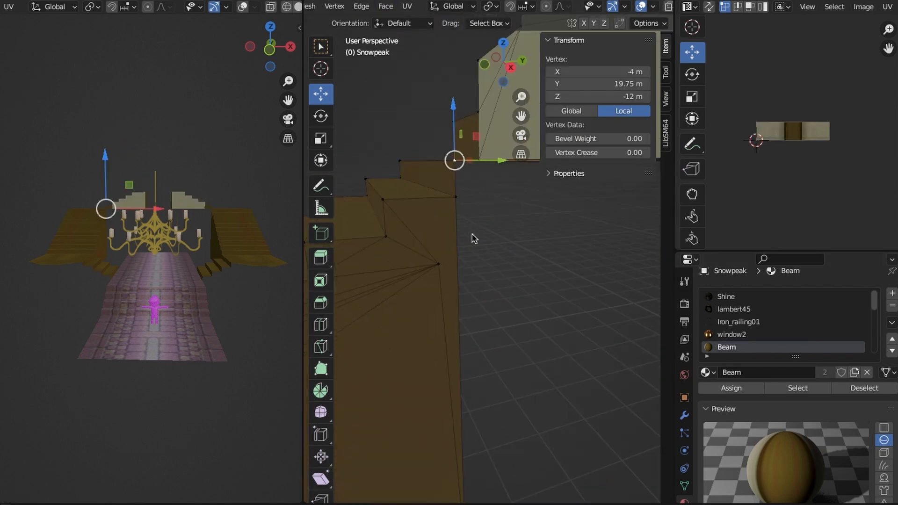
middle_drag(473, 237, 576, 251)
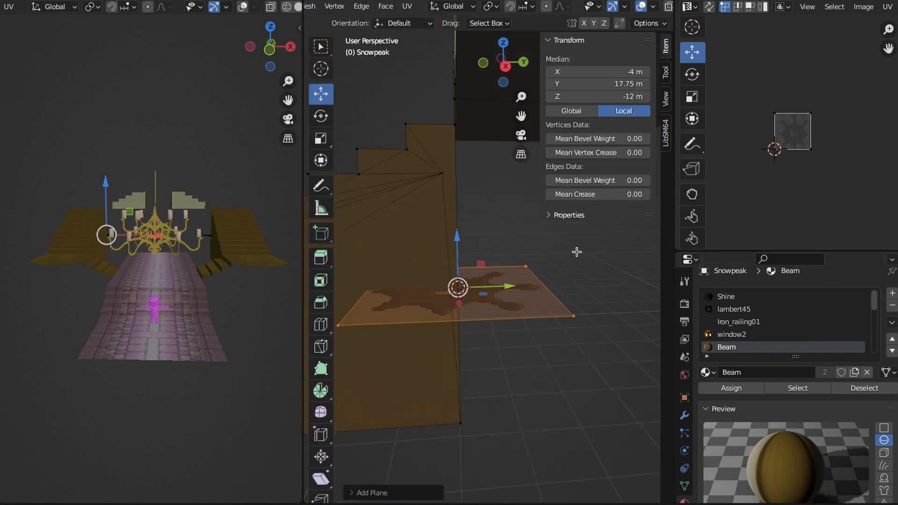
middle_drag(443, 130, 423, 152)
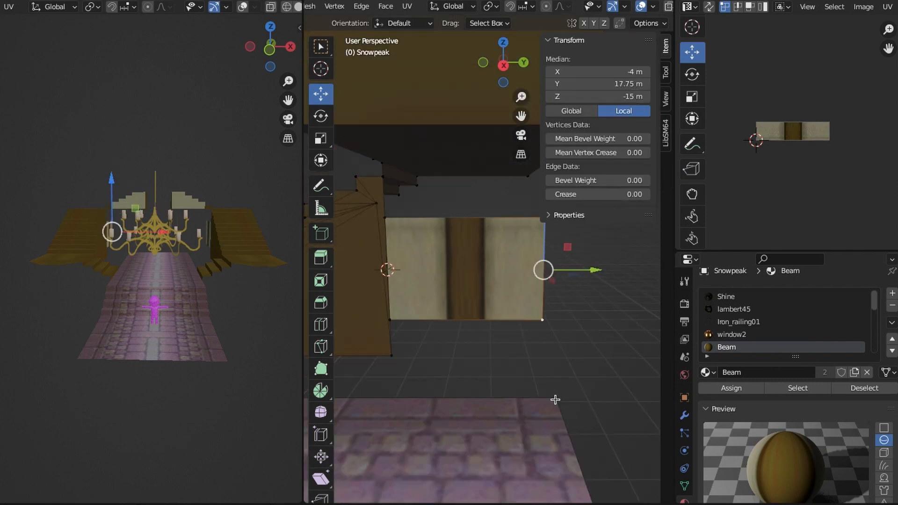
middle_drag(557, 401, 500, 244)
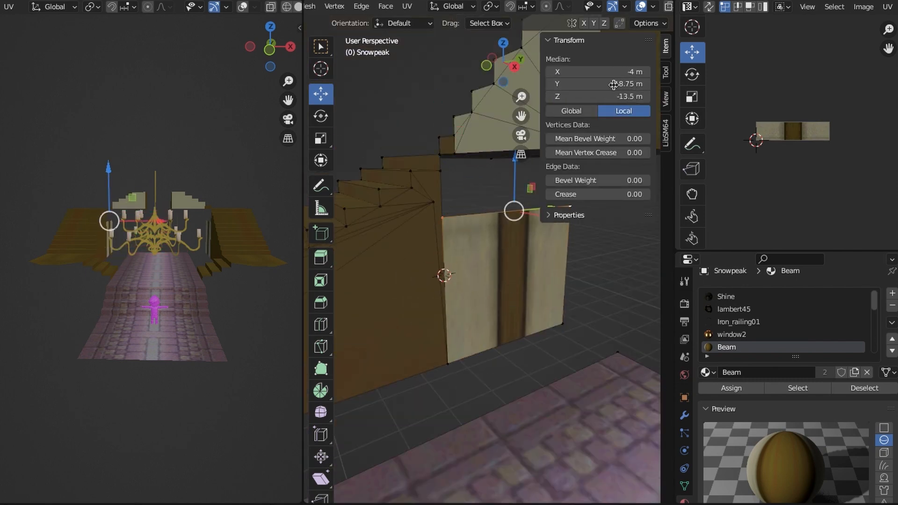
click(407, 6)
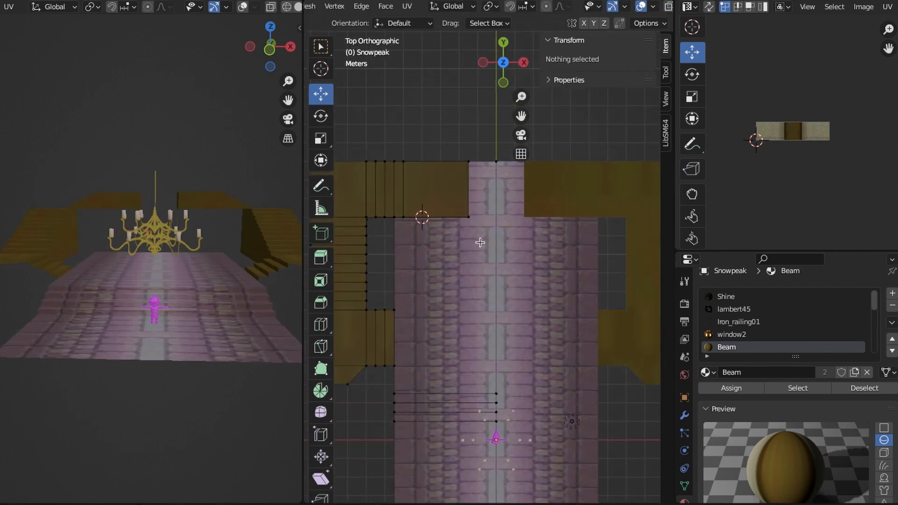
Move the stone floor's edge outward so the floor extends beneath the side staircases
middle_drag(480, 243, 544, 287)
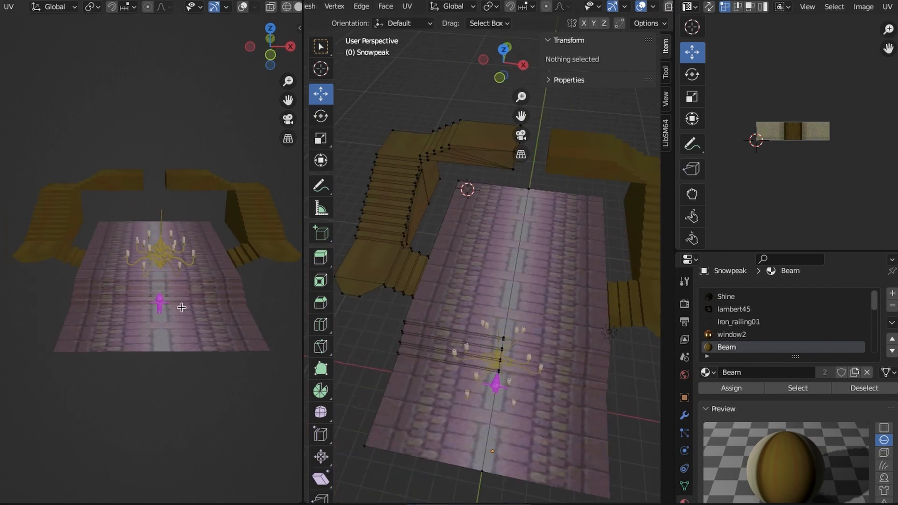
middle_drag(465, 338, 531, 329)
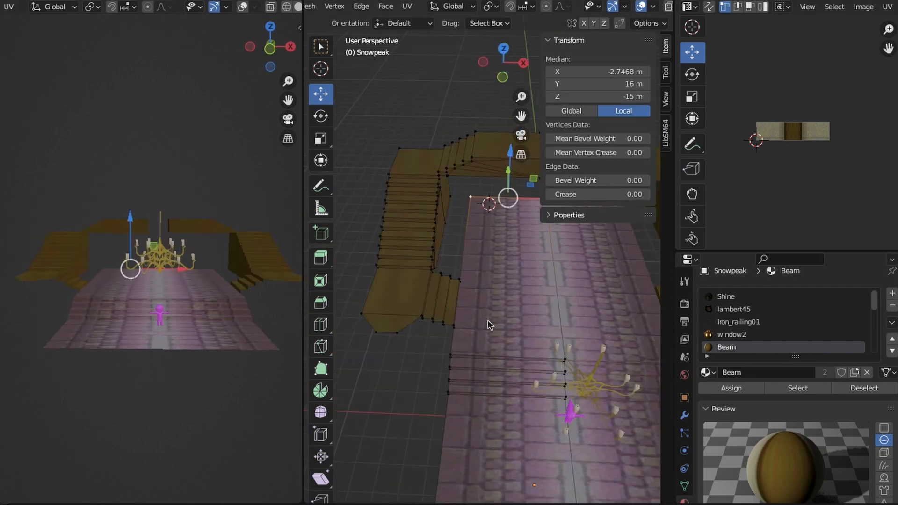
key(g)
click(465, 265)
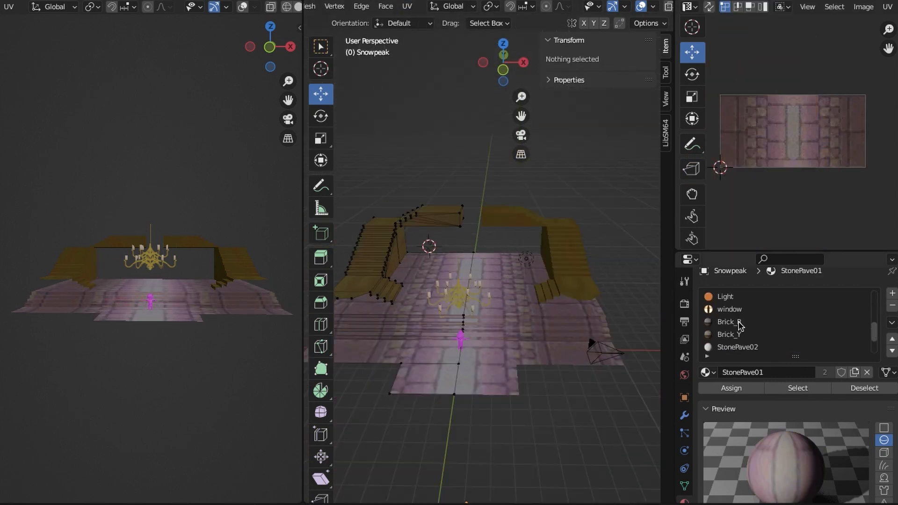
Add a vertical plane at the floor's outer corner at X -10 m and give it the Brick_R material
click(728, 321)
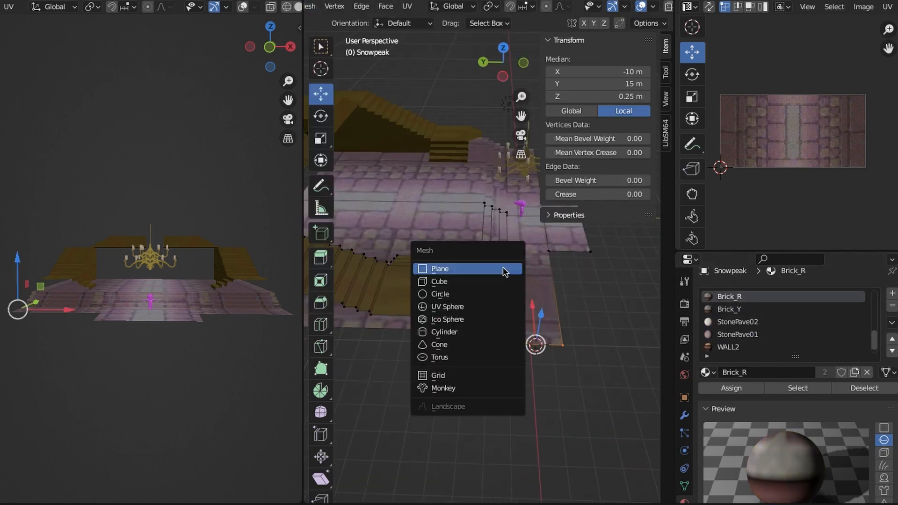
click(441, 263)
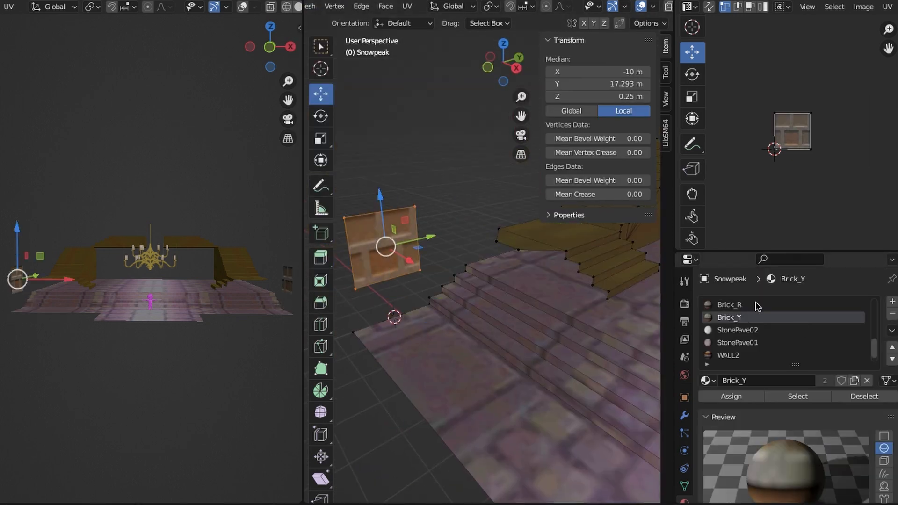
click(640, 10)
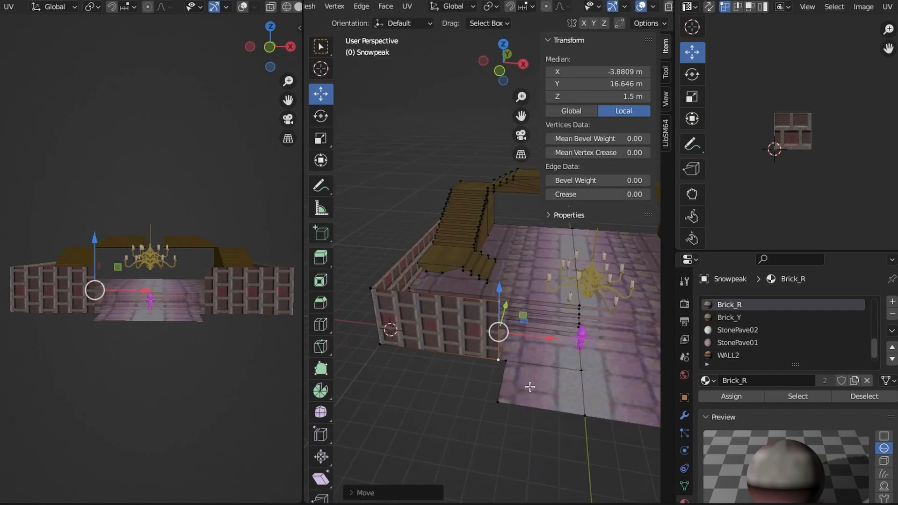
Adjust the X position of the front brick wall's edge and move the wall's UVs to align the bricks
click(631, 71)
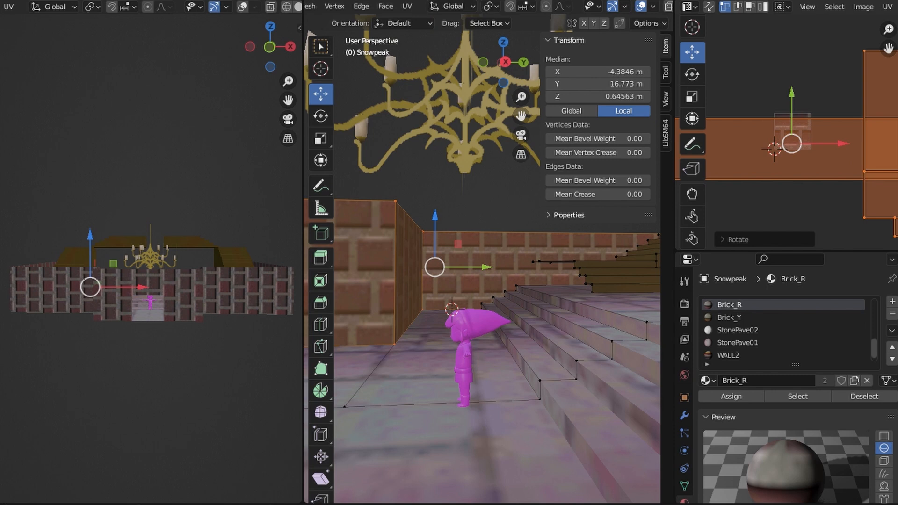
key(g)
key(y)
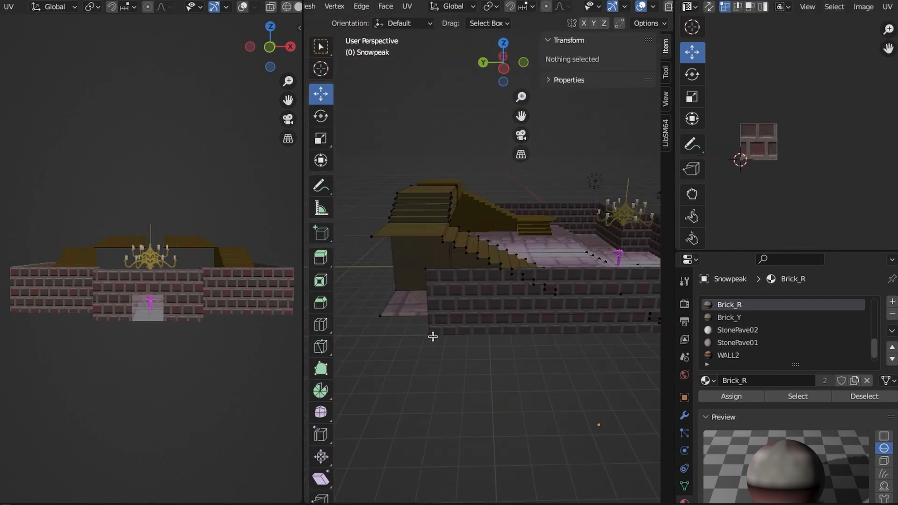
Set the back edge of the brick side wall to Z -15 m to reach the floor's back corner
middle_drag(433, 336, 673, 321)
scroll(608, 313, up, 3)
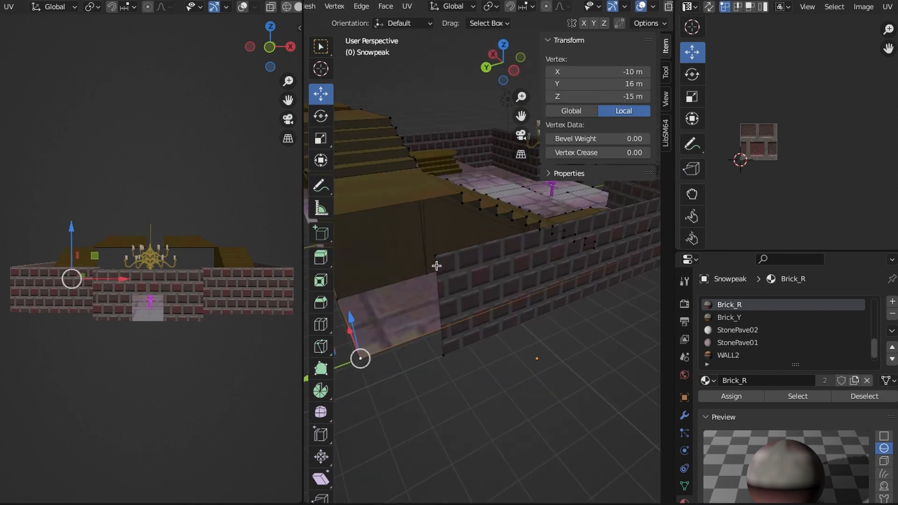
middle_drag(483, 279, 444, 385)
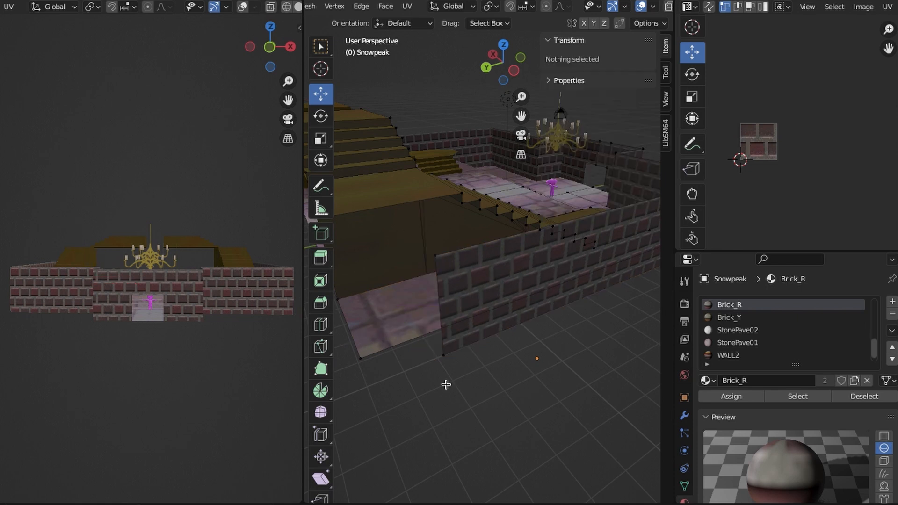
click(463, 252)
shift+click(463, 361)
double_click(639, 98)
text(-15)
key(Return)
middle_drag(514, 299, 459, 338)
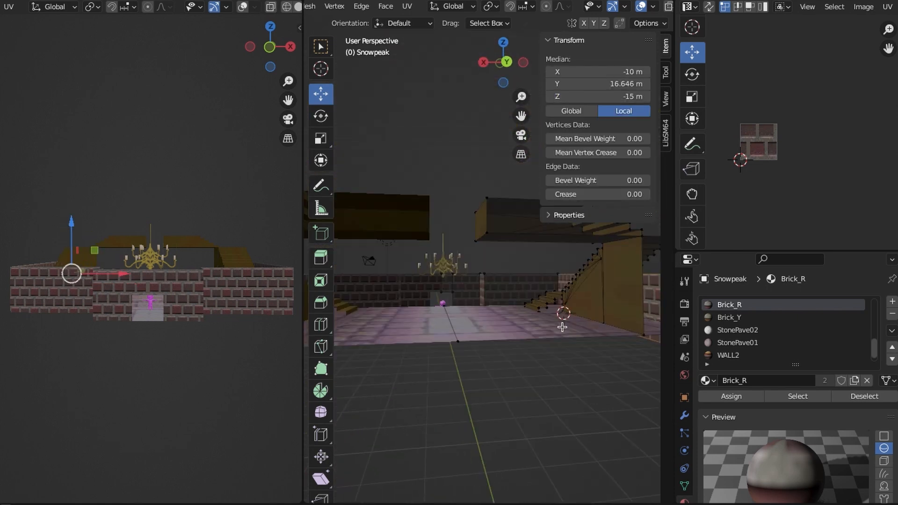
Set the top edge of the front doorway to Y 18 m
middle_drag(562, 327, 468, 322)
key(KP_1)
click(426, 292)
shift+click(474, 293)
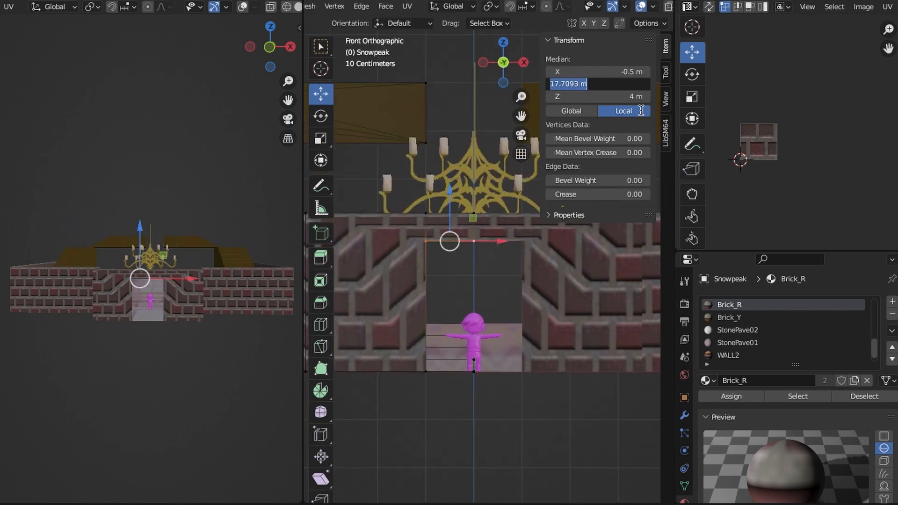
text(18)
key(Return)
Widen the front doorway by moving its side edge outward to X -1.75 m
scroll(588, 295, down, 5)
click(495, 352)
drag(495, 353, 531, 257)
shift+middle_drag(561, 304, 482, 307)
drag(490, 302, 479, 302)
click(441, 204)
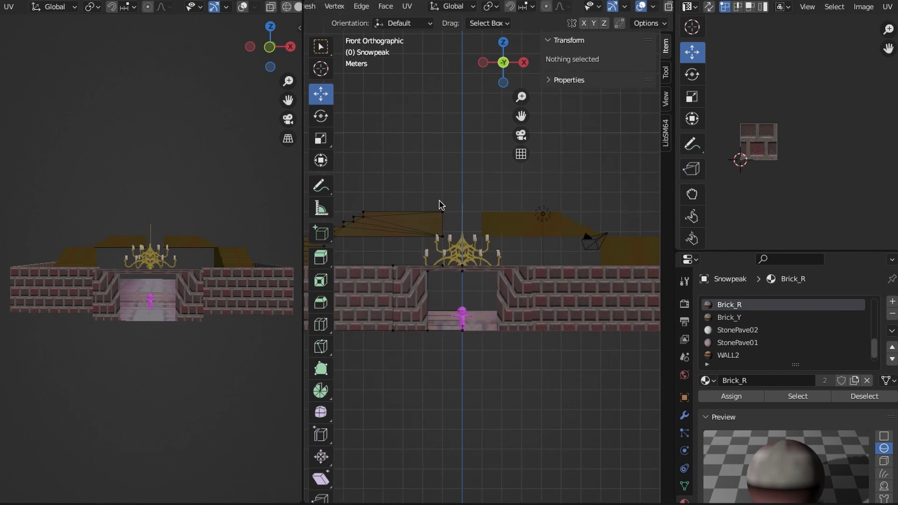
Extrude the side wall's back edge inward to create the back wall, setting its inner edge to X -1.5 m
middle_drag(441, 204, 576, 377)
click(567, 336)
shift+click(567, 396)
key(e)
drag(525, 348, 444, 323)
middle_drag(445, 322, 486, 299)
click(357, 10)
click(598, 71)
text(-1.5)
key(Return)
Set the back wall's inner edge to X -1.75 m to match the front doorway's width
click(499, 242)
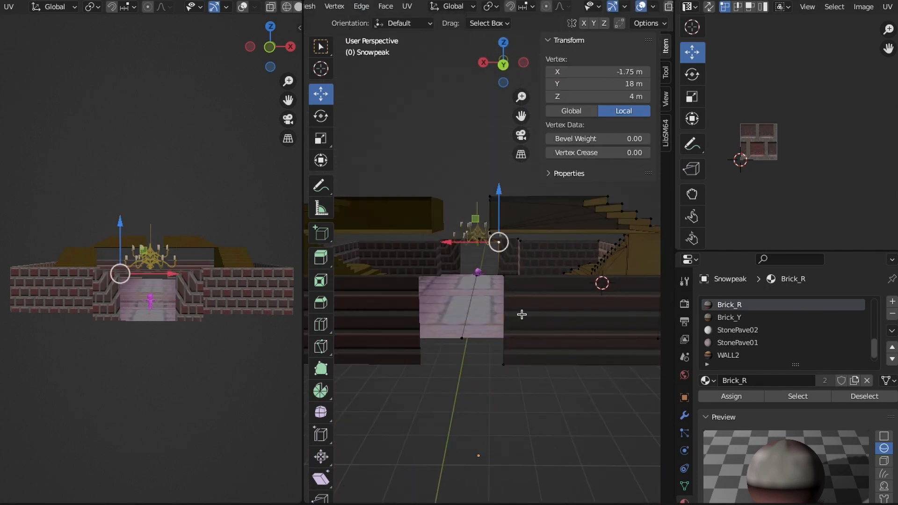
click(528, 398)
middle_drag(528, 398, 517, 409)
click(491, 371)
shift+click(491, 290)
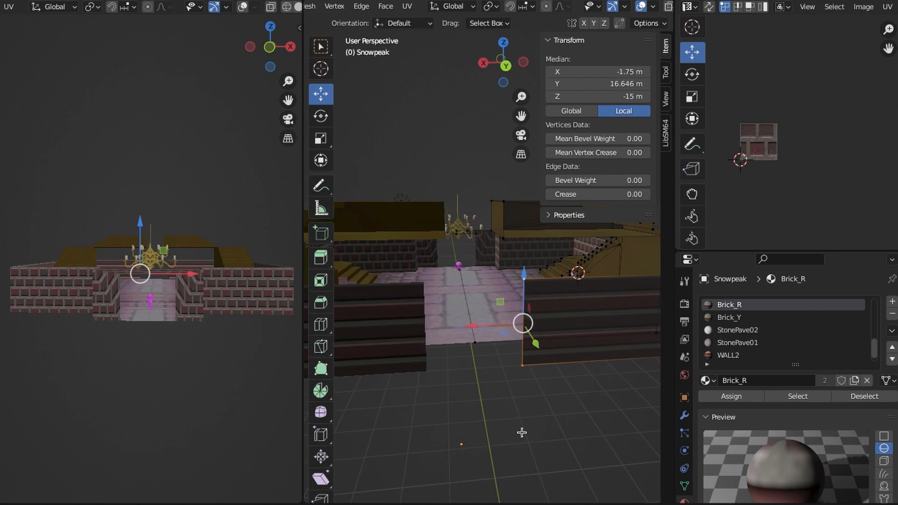
Select the top edges of the brick walls around the room and raise them
click(477, 266)
scroll(477, 281, up, 5)
click(541, 248)
middle_drag(477, 281, 508, 350)
click(561, 350)
scroll(561, 351, down, 5)
click(501, 275)
scroll(531, 391, down, 3)
shift+click(627, 270)
middle_drag(622, 300, 489, 375)
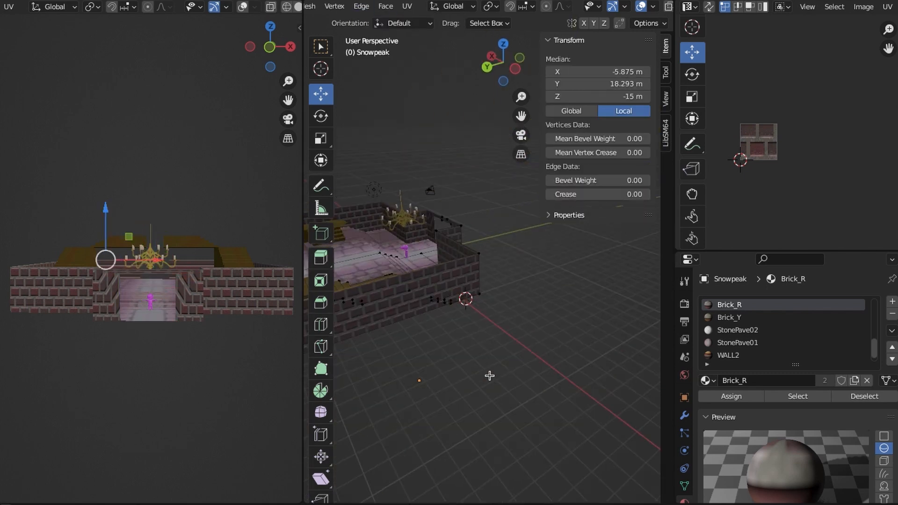
key(g)
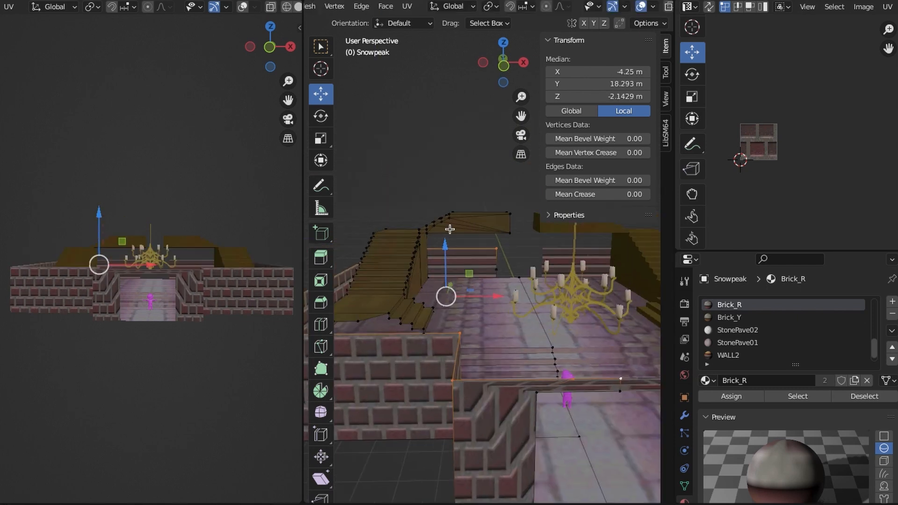
click(488, 303)
Close the back wall above its doorway with a brick lintel
scroll(488, 303, down, 3)
middle_drag(488, 303, 483, 271)
click(453, 337)
click(551, 483)
click(505, 404)
Select the linked brick walls, project their UVs and scale them to resize the brick texture
middle_drag(552, 483, 509, 398)
key(l)
click(406, 6)
key(s)
click(862, 230)
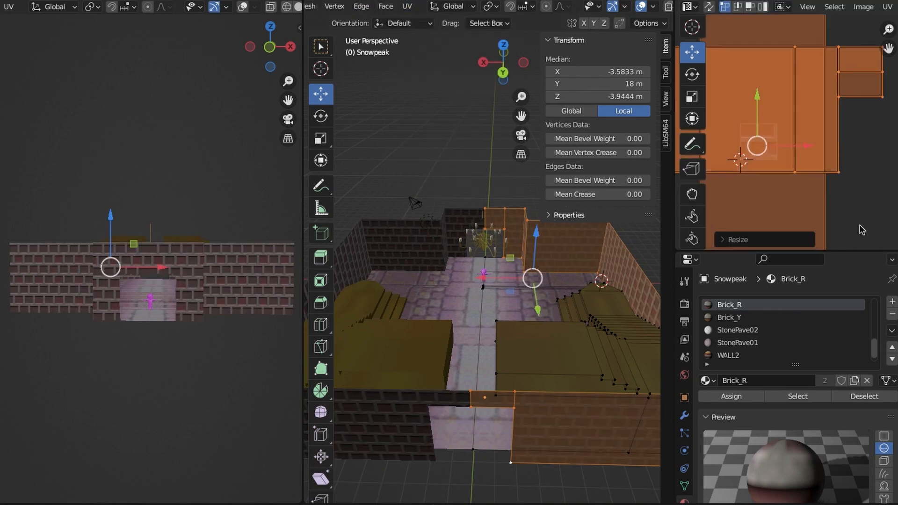
key(alt+a)
middle_drag(590, 412, 524, 402)
middle_drag(205, 262, 214, 313)
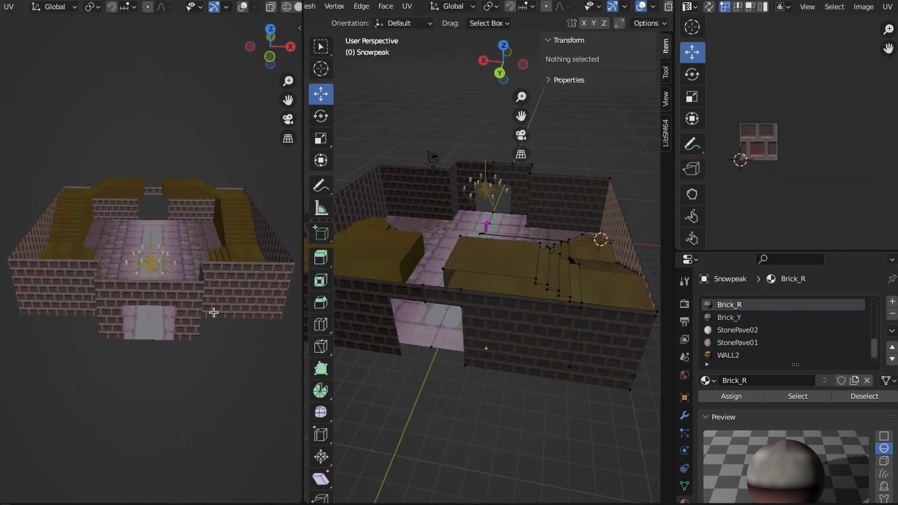
scroll(491, 289, up, 5)
middle_drag(416, 324, 481, 316)
scroll(491, 288, down, 4)
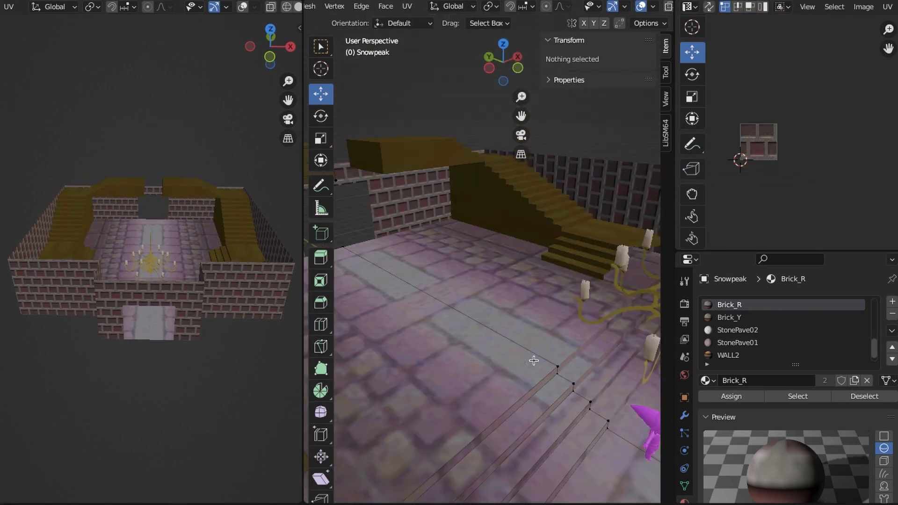
middle_drag(534, 361, 629, 375)
scroll(520, 349, up, 2)
key(l)
click(515, 351)
key(shift+s)
key(alt+a)
scroll(516, 328, down, 5)
click(798, 396)
click(433, 298)
shift+click(432, 316)
shift+click(473, 298)
shift+click(472, 316)
shift+click(473, 383)
key(alt+a)
scroll(513, 320, down, 2)
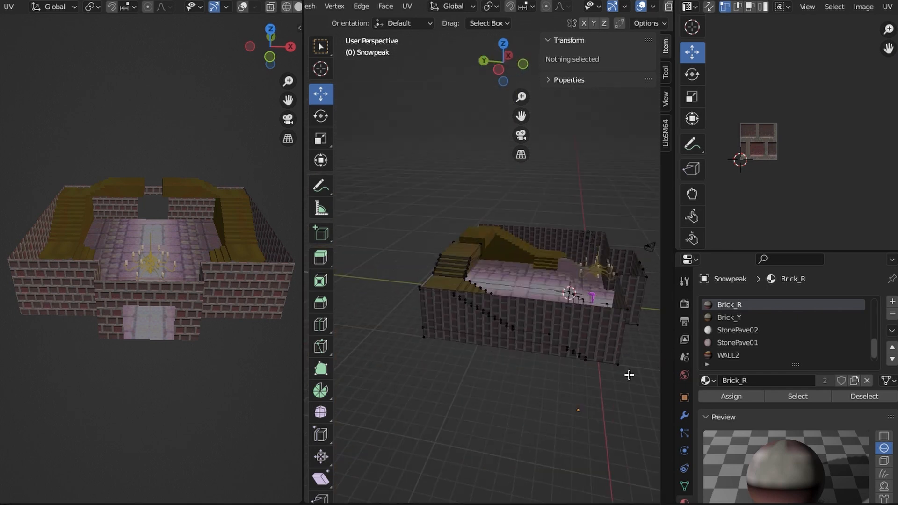
Extrude the brick walls' top edges outward into a wide rim around the room and dissolve the surplus vertices
middle_drag(481, 344, 355, 334)
click(387, 274)
shift+click(426, 280)
shift+click(631, 273)
middle_drag(541, 305, 507, 355)
click(547, 334)
key(s)
click(506, 262)
key(g)
click(467, 261)
click(408, 355)
key(ctrl+x)
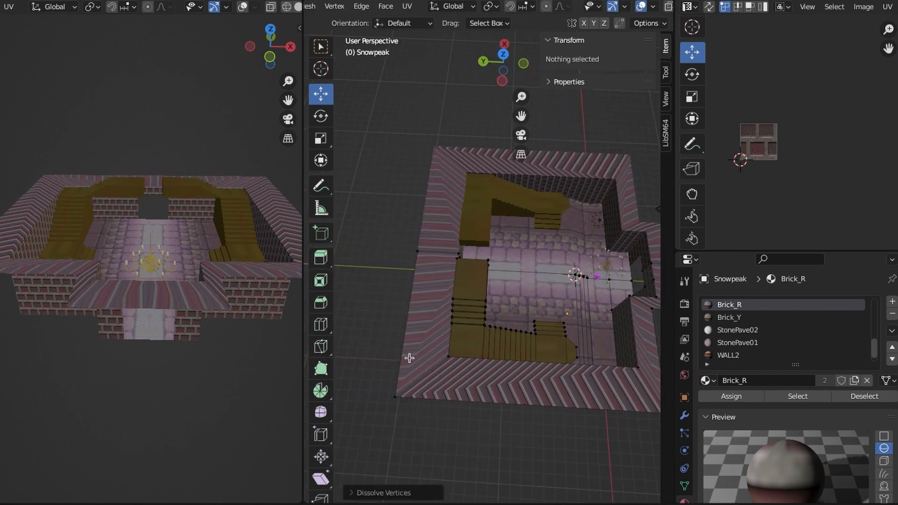
Narrow the rim above the projecting front doorway bay to a thin ledge
middle_drag(622, 339, 535, 336)
scroll(534, 337, up, 1)
click(481, 295)
shift+click(541, 364)
click(551, 391)
mouse_move(407, 328)
middle_down()
mouse_move(449, 329)
mouse_move(403, 339)
middle_up()
click(541, 388)
middle_drag(530, 338, 579, 300)
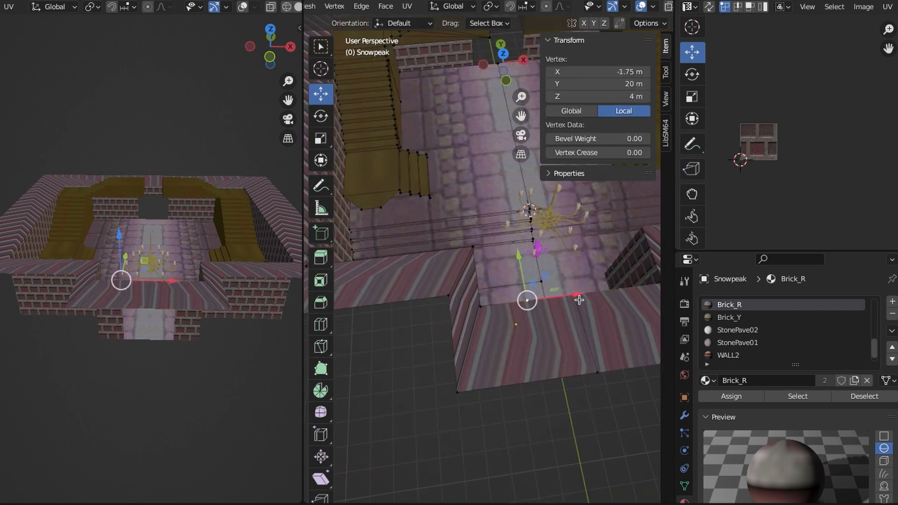
key(ctrl+z)
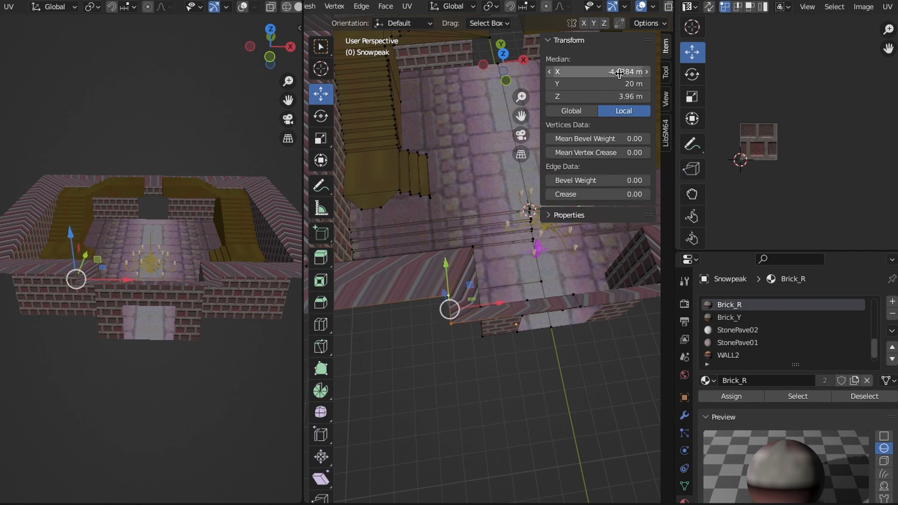
Narrow the rim's outer edges along the remaining front and side walls to match the thin ledge
key(Escape)
key(ctrl+shift+z)
key(ctrl+z)
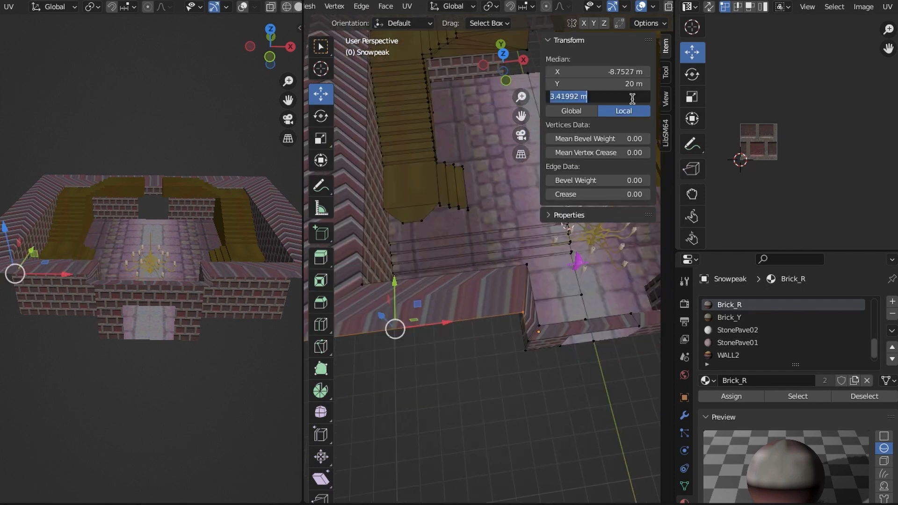
key(ctrl+shift+z)
key(ctrl+z)
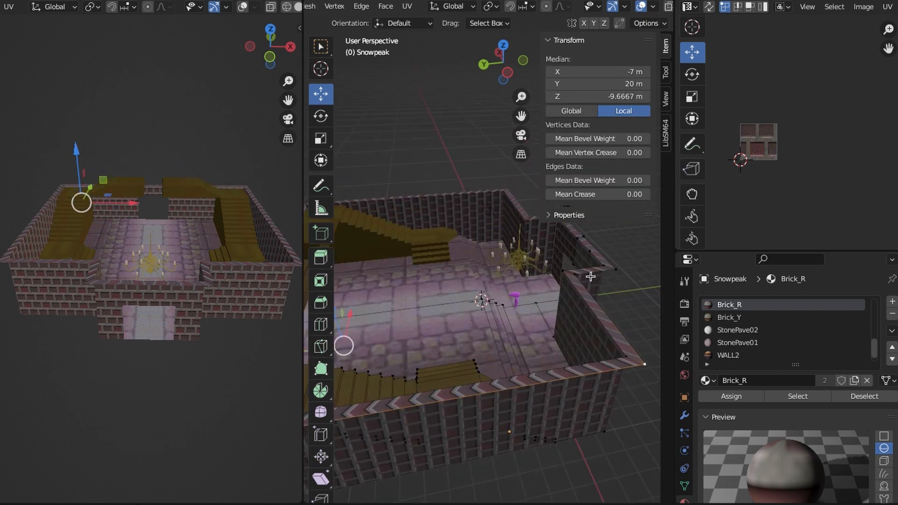
Raise the extruded outer rim edges to Y 25 m to form an upper tier of walls
key(g)
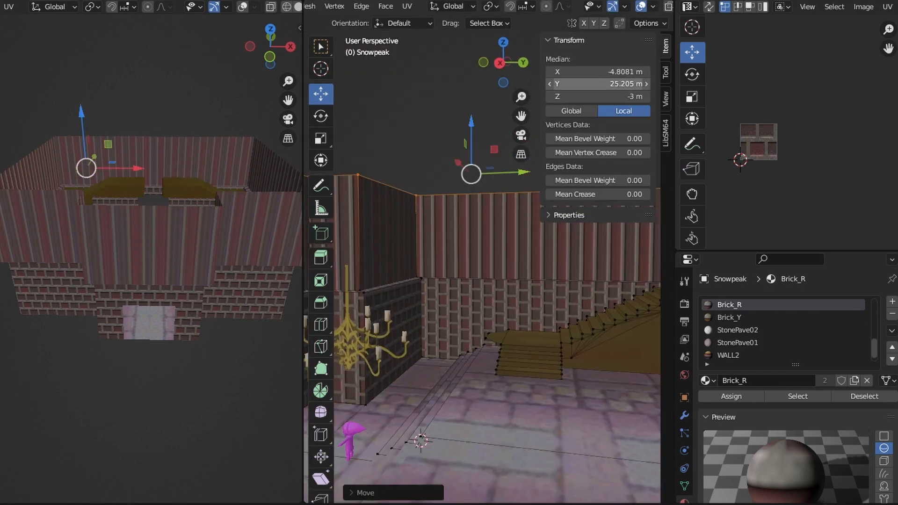
click(548, 265)
key(KP_1)
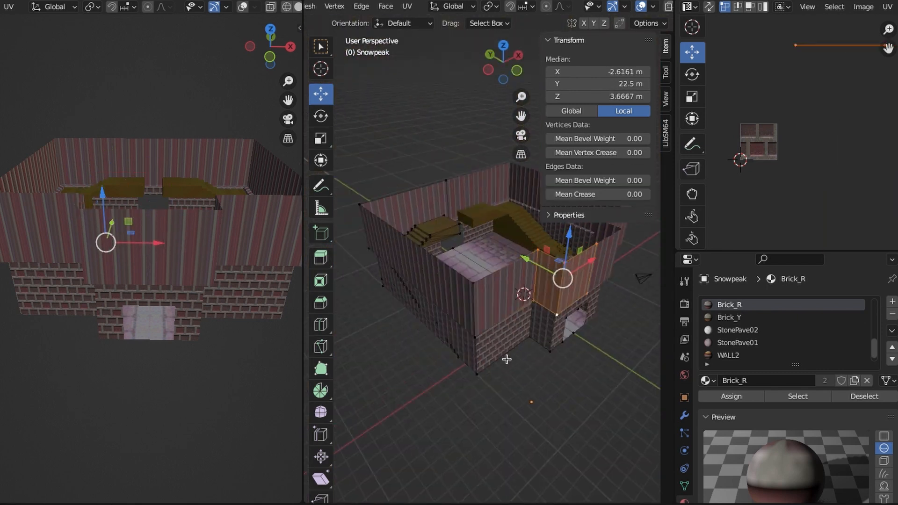
Assign the Brick_Y material to the upper walls and adjust their UVs so the bricks run horizontally along the back and sides
click(730, 317)
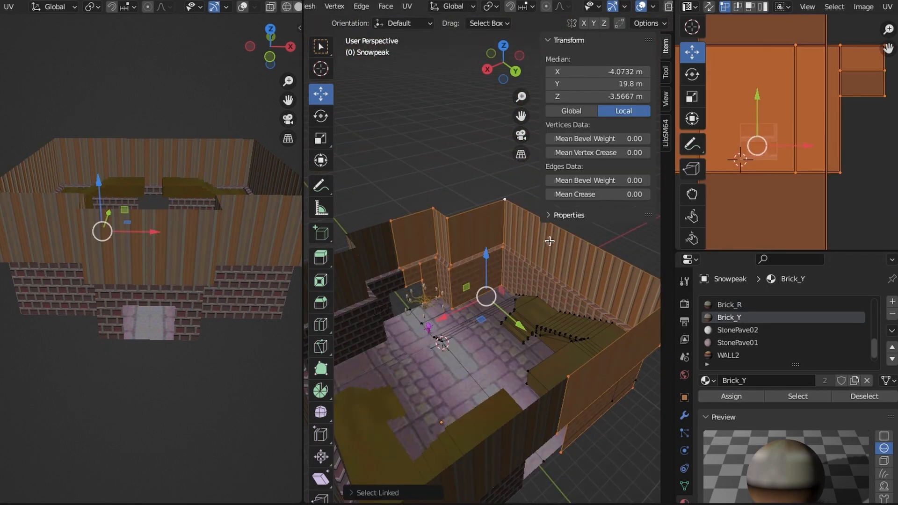
key(s)
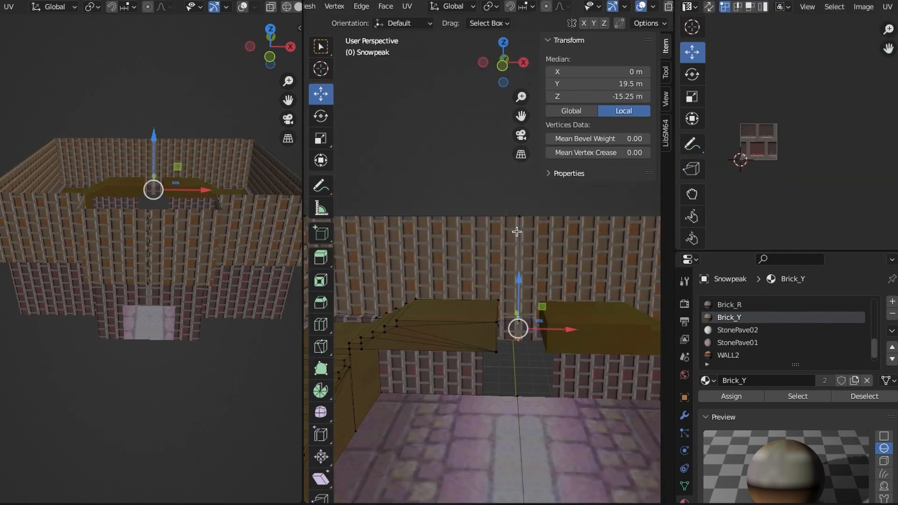
middle_drag(517, 327, 504, 261)
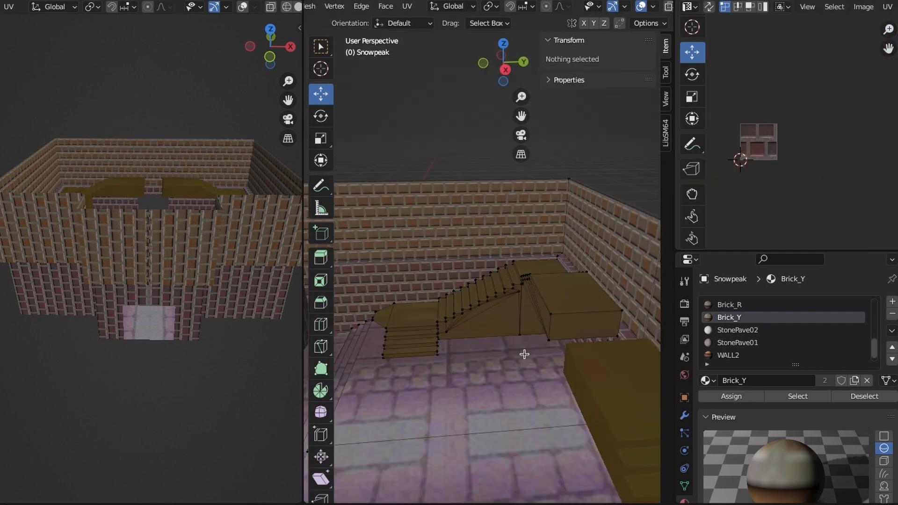
scroll(534, 347, down, 5)
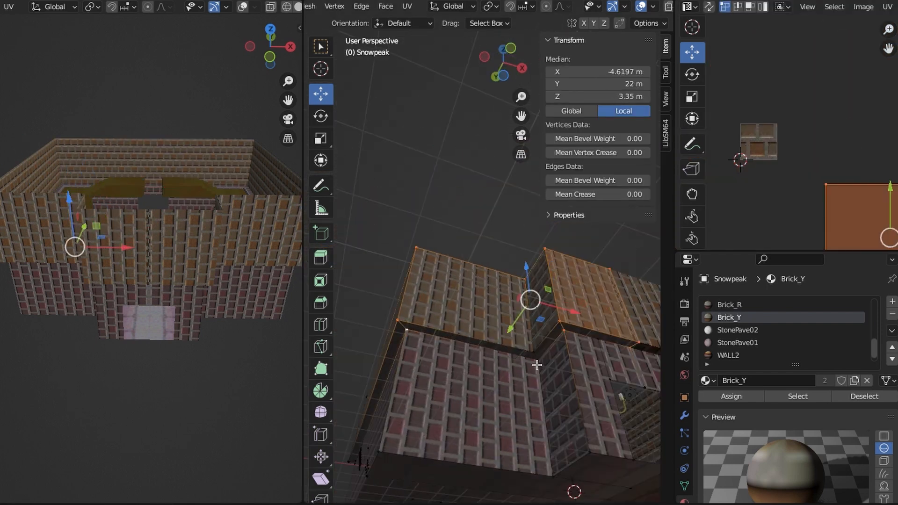
Correct the UVs on the front bay above the doorway so its bricks run in horizontal rows
click(481, 332)
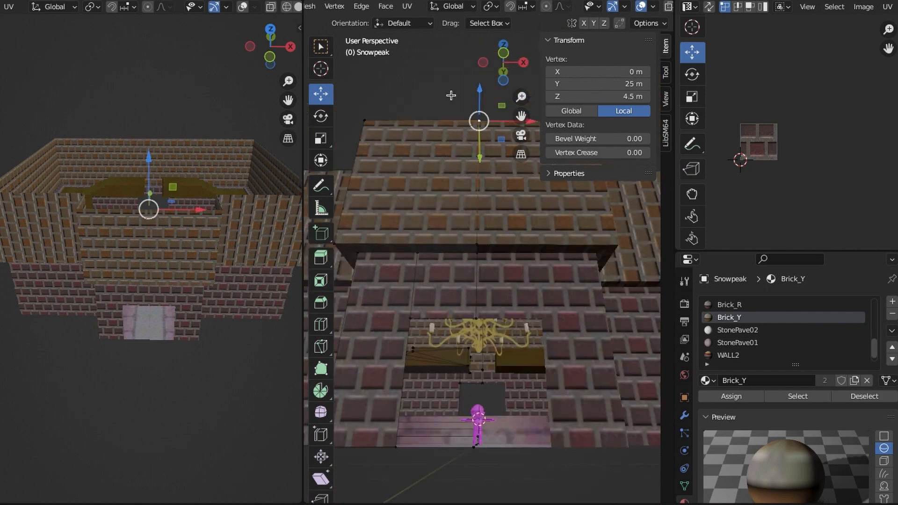
key(alt+a)
scroll(505, 311, down, 5)
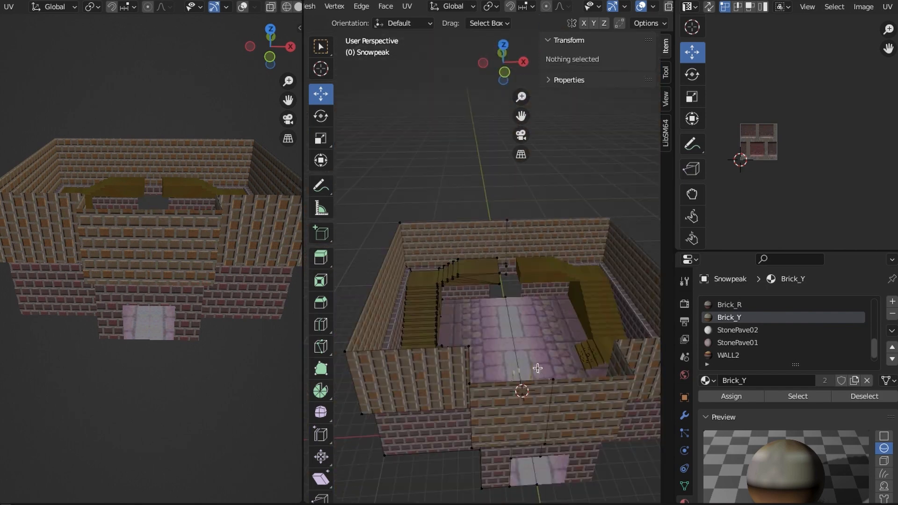
middle_drag(519, 379, 491, 316)
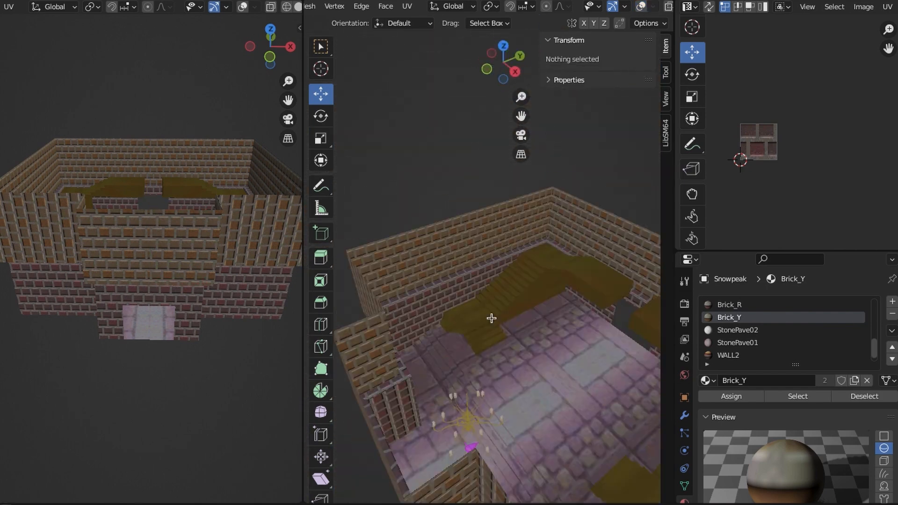
scroll(403, 312, up, 3)
Browse the room's materials and make Iron_railing02 the active slot
middle_drag(401, 300, 875, 330)
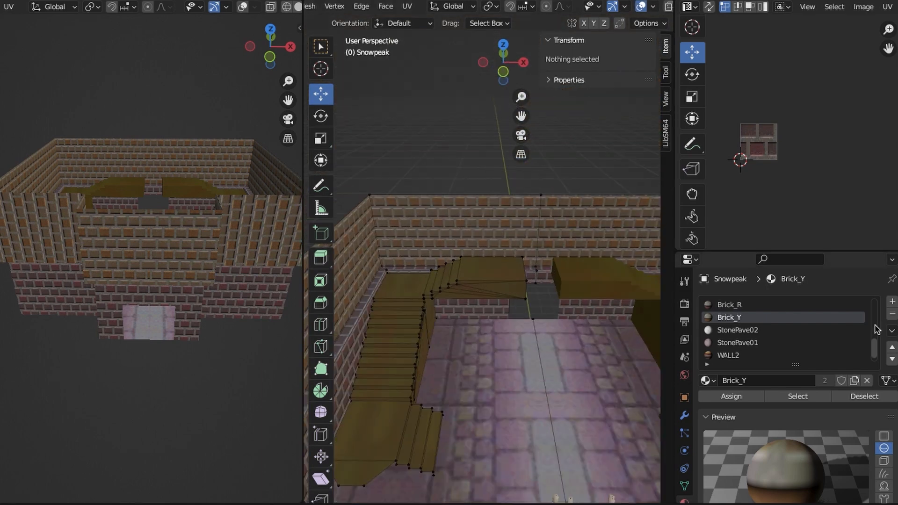
click(724, 330)
click(728, 319)
middle_drag(589, 370, 551, 355)
Extrude the lower stair landing's outer edges downward and set their Y to 15 m at floor level
click(386, 256)
shift+click(359, 282)
shift+click(371, 302)
shift+click(439, 309)
click(459, 326)
click(361, 7)
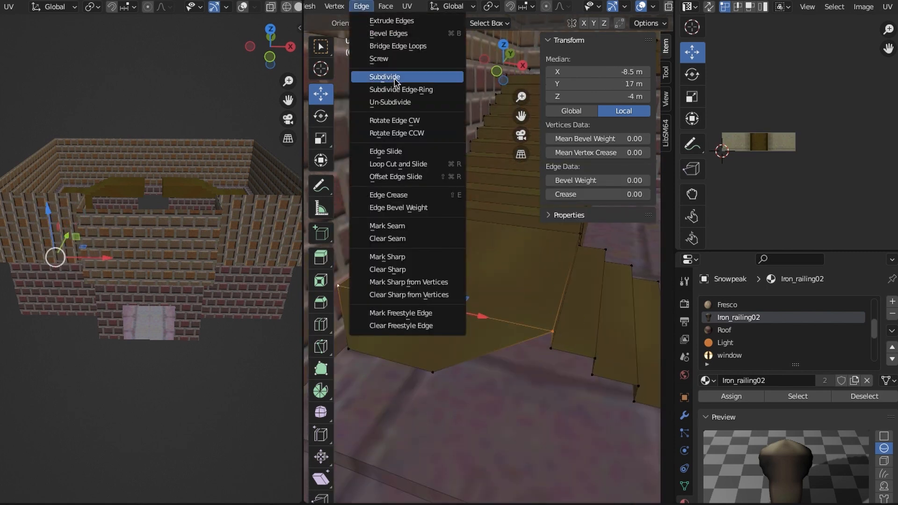
key(ctrl+z)
drag(406, 285, 415, 363)
double_click(607, 85)
text(15)
key(Return)
Close the open side beneath the short lower steps down to the floor and dissolve the surplus vertices
middle_drag(552, 327, 483, 329)
click(405, 292)
shift+click(437, 304)
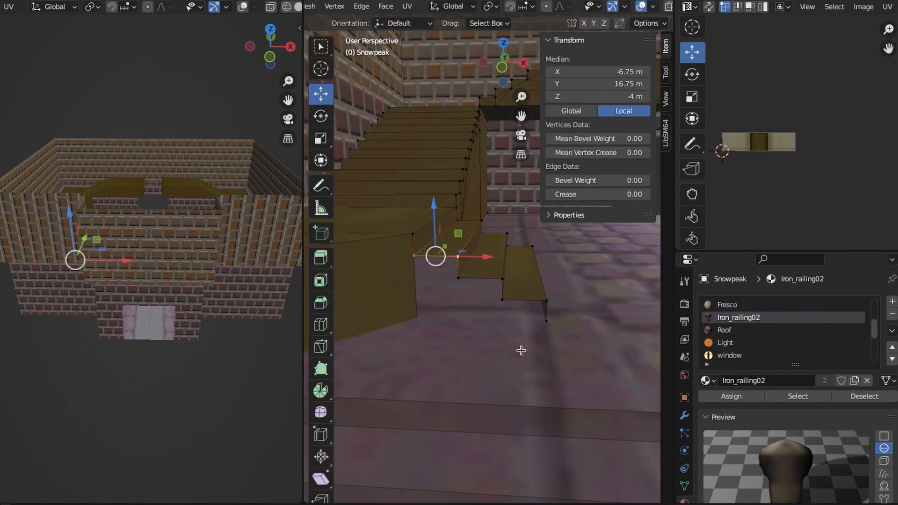
middle_drag(521, 350, 420, 319)
click(393, 246)
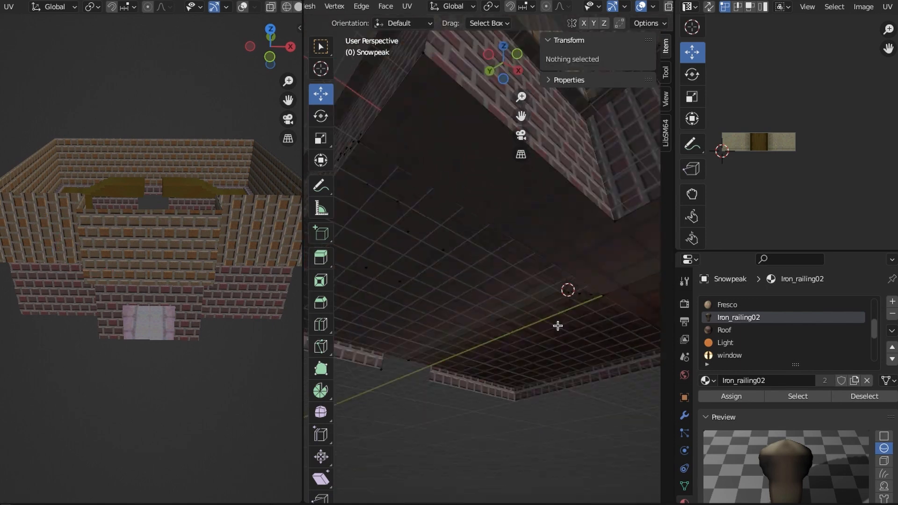
middle_drag(535, 262, 481, 324)
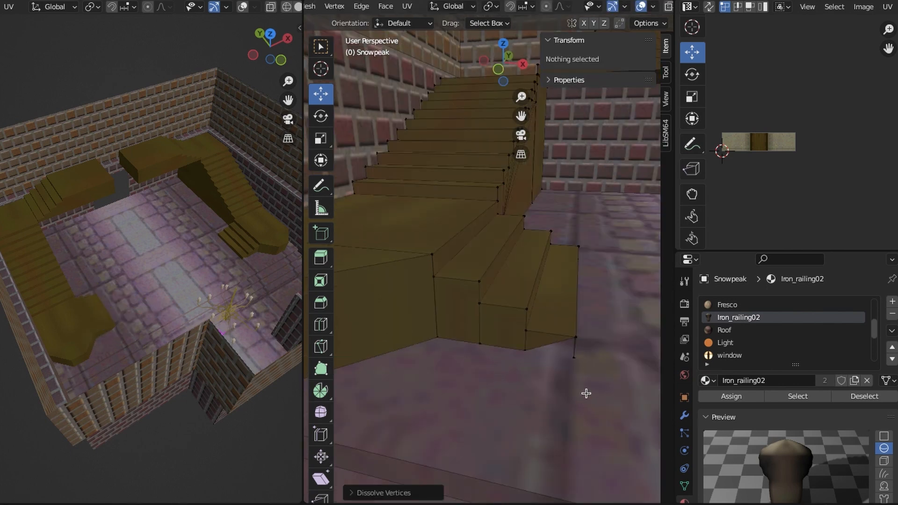
key(ctrl+x)
middle_drag(594, 365, 513, 383)
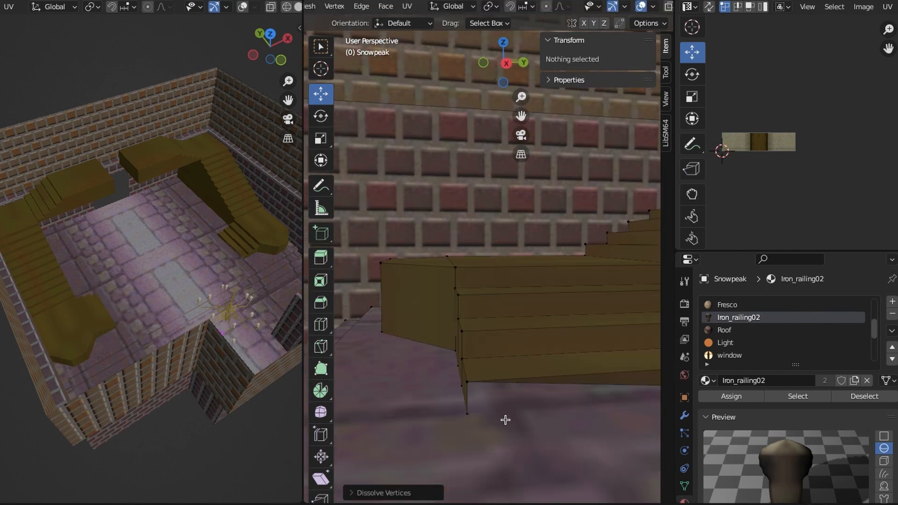
Fill in the opposite side of the short lower steps, working from its stepped edge and corner vertices
middle_drag(505, 420, 505, 326)
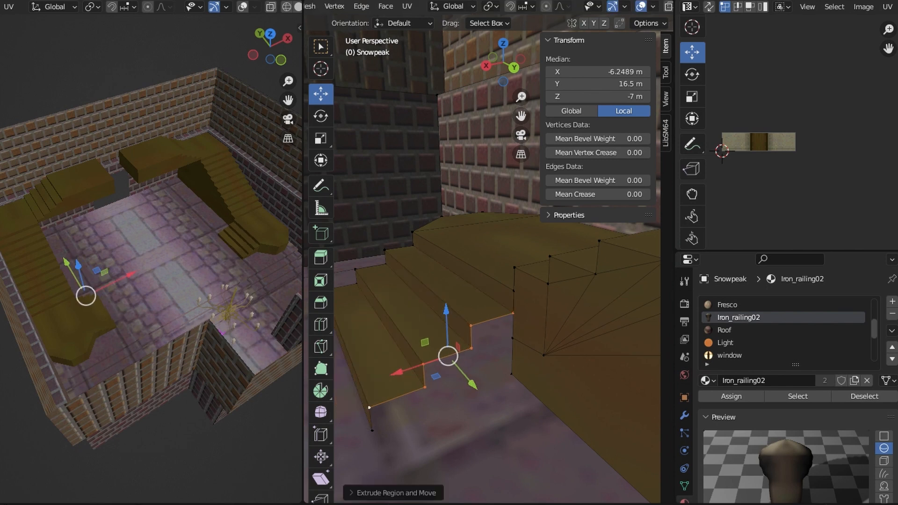
key(ctrl+z)
middle_drag(538, 402, 575, 381)
middle_drag(524, 262, 538, 323)
click(495, 210)
middle_drag(495, 234, 570, 281)
click(568, 271)
shift+click(428, 291)
shift+click(437, 369)
shift+click(560, 349)
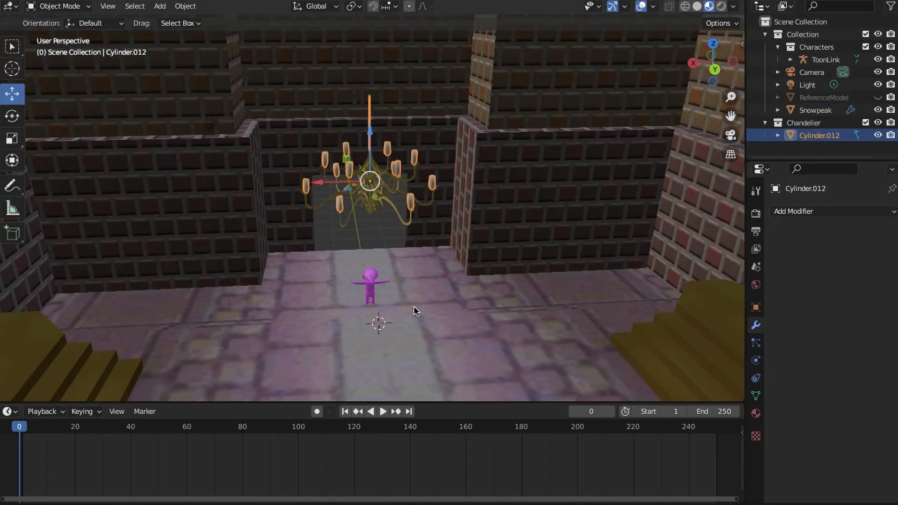
Try moving the chandelier upward and toward the middle of the room by hand
key(KP_1)
drag(370, 132, 370, 94)
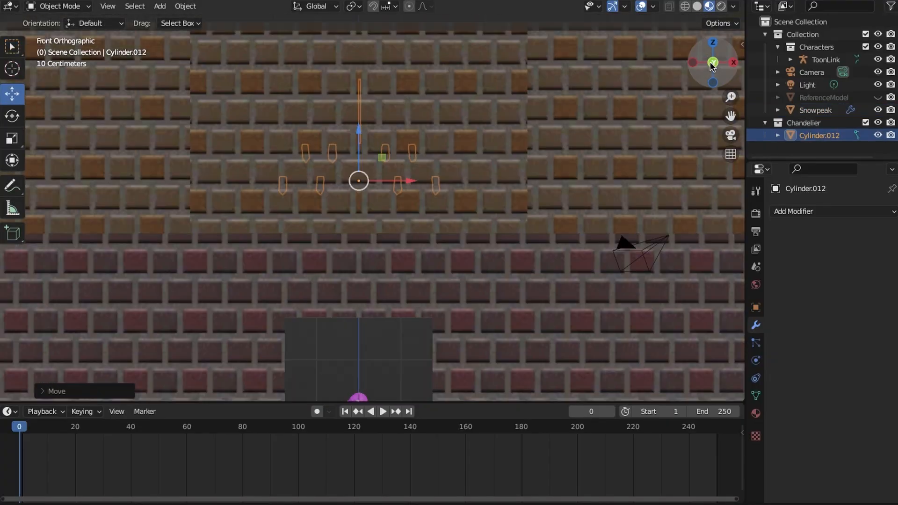
key(ctrl+KP_1)
scroll(403, 140, down, 4)
shift+middle_drag(402, 140, 460, 298)
key(KP_7)
drag(374, 258, 374, 177)
Reset the chandelier's location to the origin and set its Y location to 5 m
click(755, 307)
key(alt+g)
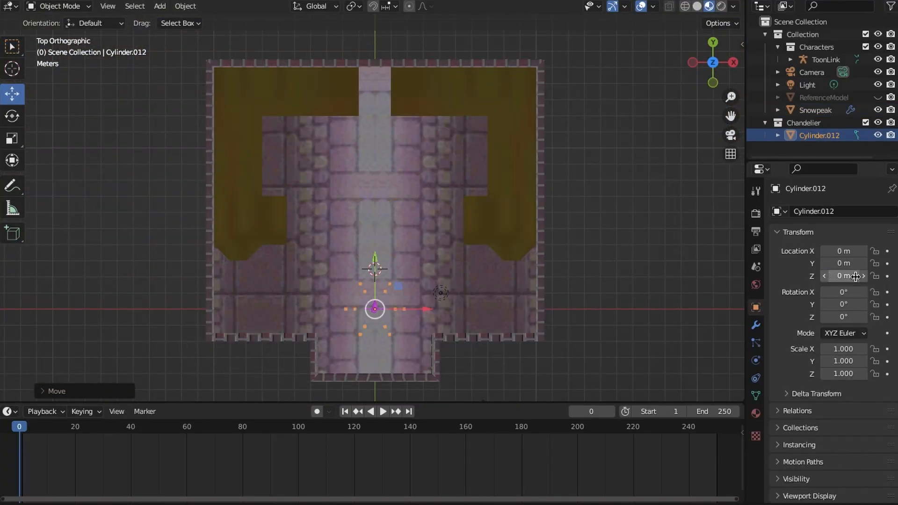
text(5)
key(Return)
Raise the chandelier to a Z location of 8.5 m
middle_drag(374, 233, 337, 363)
key(ctrl+KP_1)
drag(376, 225, 375, 138)
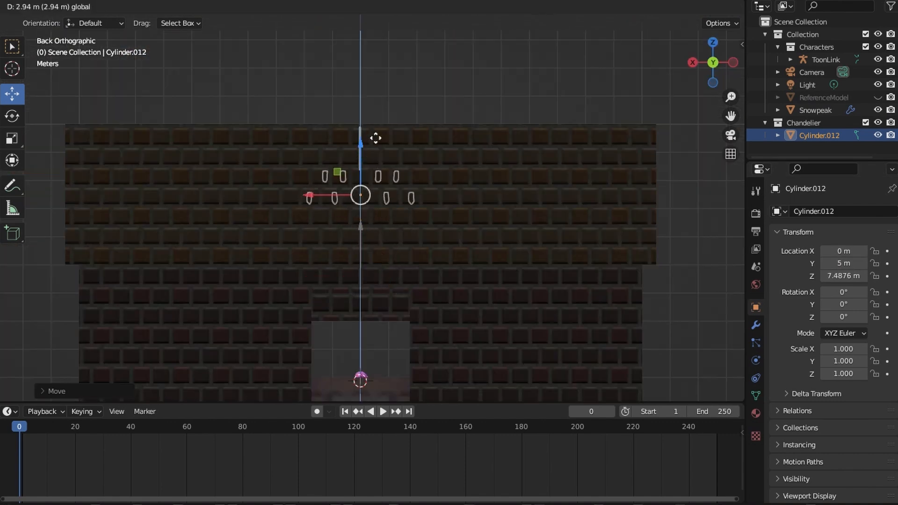
double_click(837, 276)
text(8.5)
key(Return)
Extrude the upper walls' top edge loop and scale it outward into a second rim around the room
middle_drag(402, 210, 412, 299)
click(12, 47)
click(295, 111)
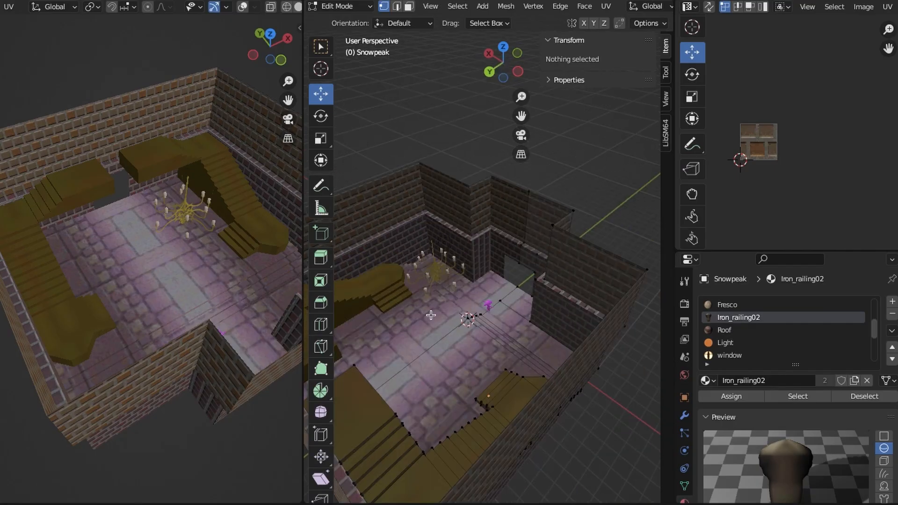
key(KP_7)
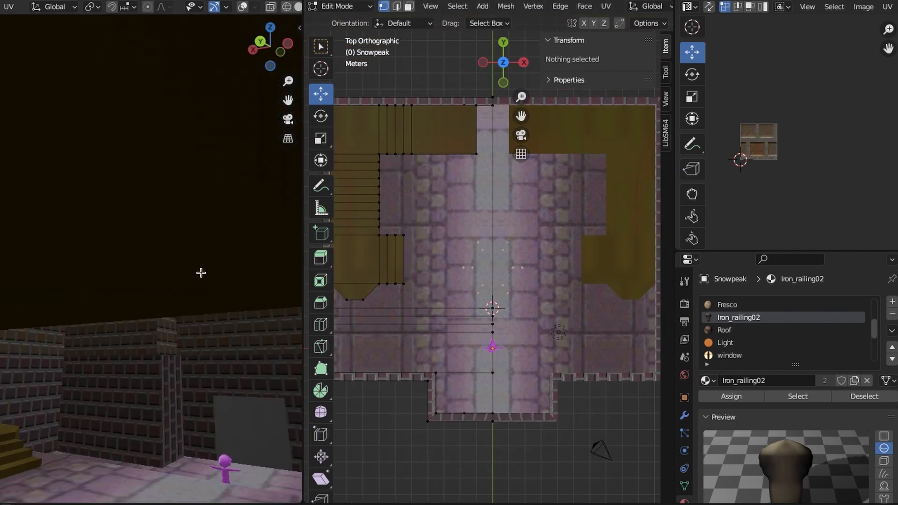
middle_drag(201, 273, 211, 303)
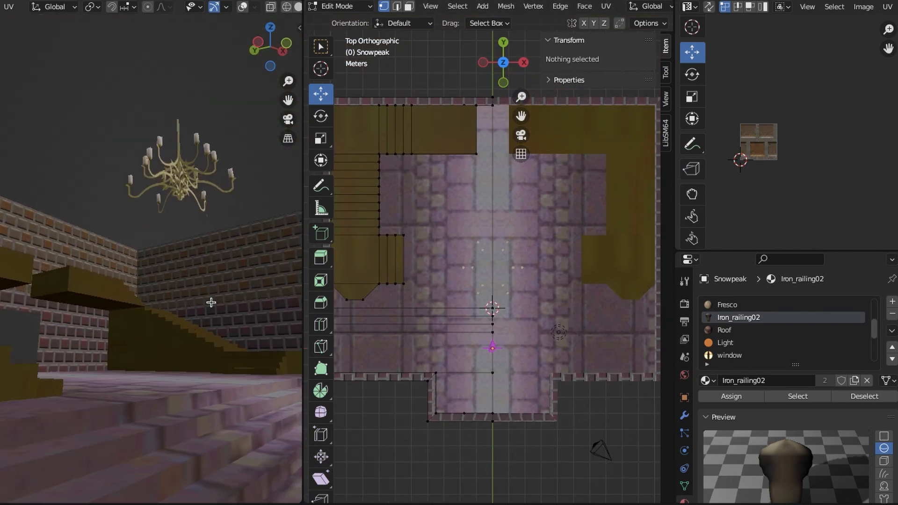
middle_drag(430, 416, 479, 363)
alt+click(479, 363)
key(e)
key(s)
drag(474, 253, 489, 251)
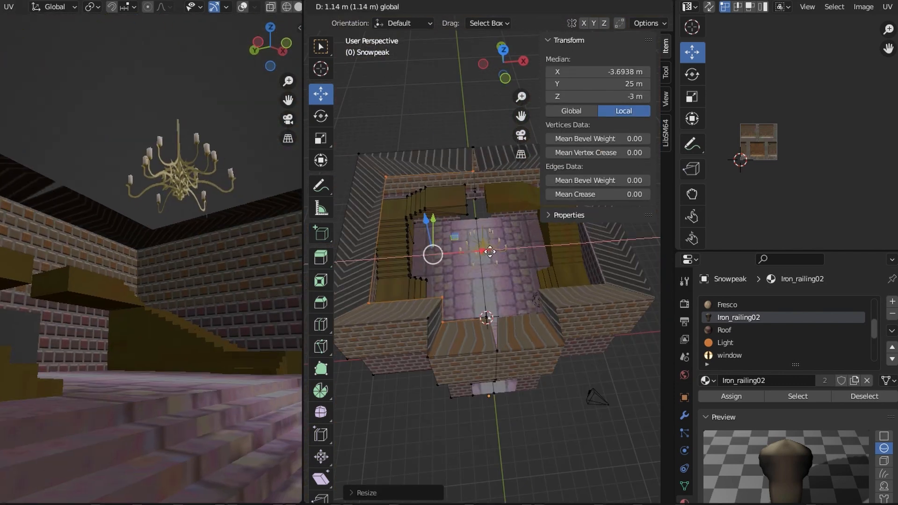
Reposition the second rim's outer vertices to form a thin ledge, with the front corner at X -10.5 m and Z 2 m
middle_drag(518, 268, 516, 300)
click(437, 362)
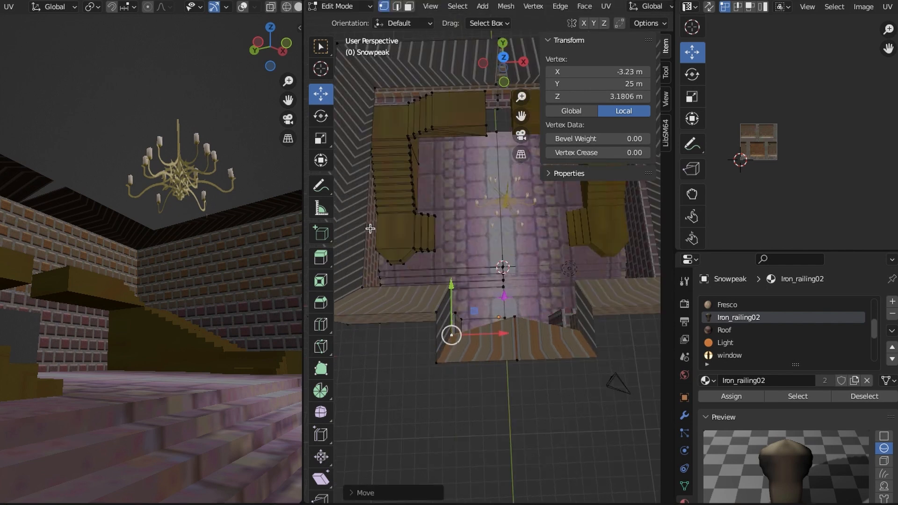
click(510, 423)
middle_drag(510, 423, 442, 398)
scroll(441, 374, up, 3)
click(446, 342)
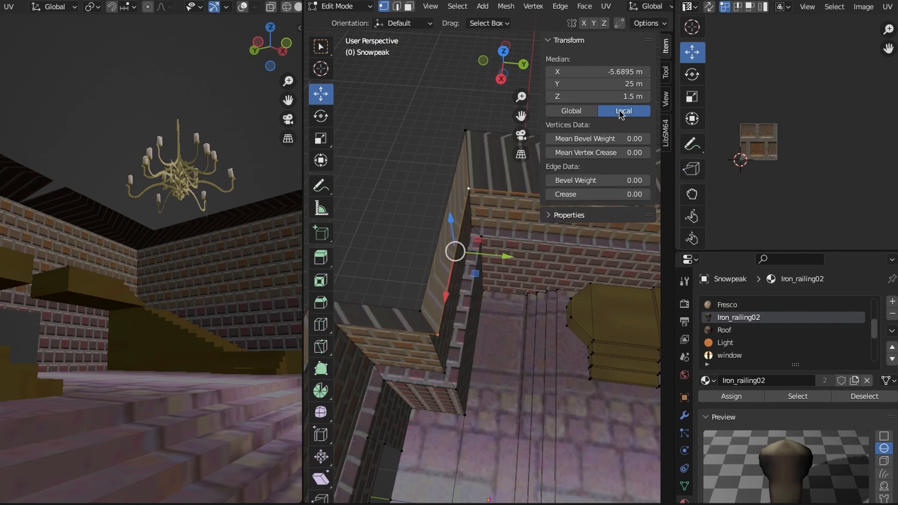
click(422, 182)
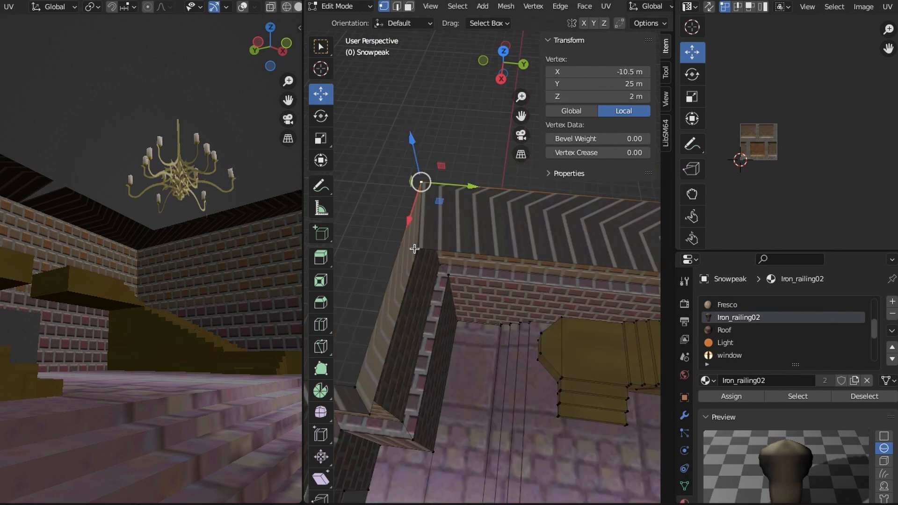
click(397, 260)
middle_drag(415, 248, 561, 281)
click(592, 202)
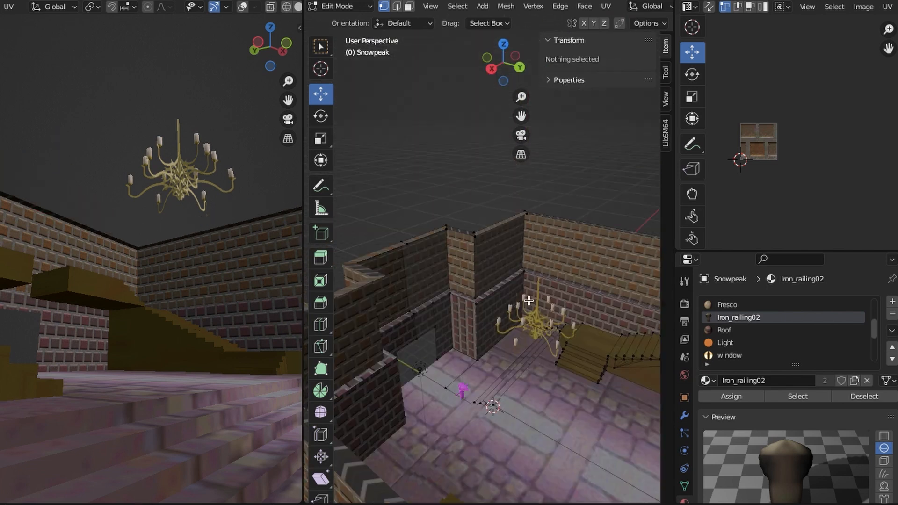
scroll(872, 350, down, 4)
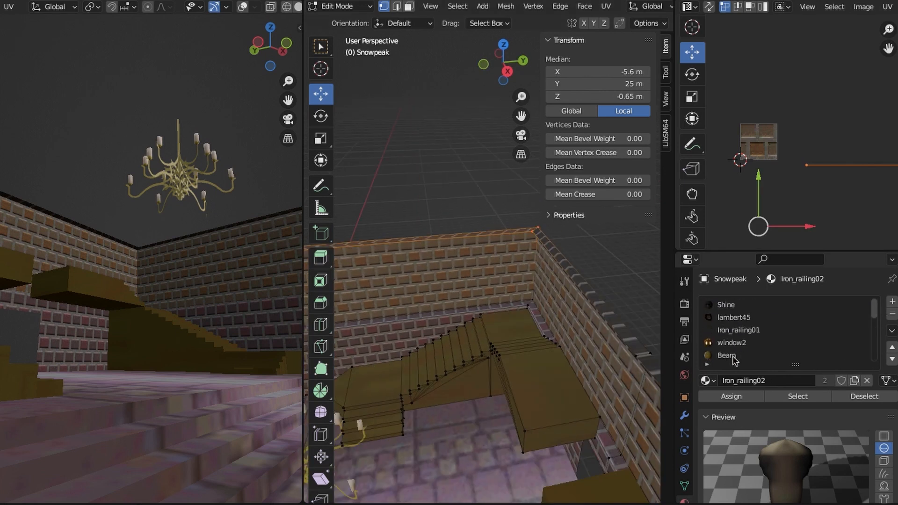
Apply the Beam material to the rim above the upper walls and place a square plane on the upper side wall
click(726, 355)
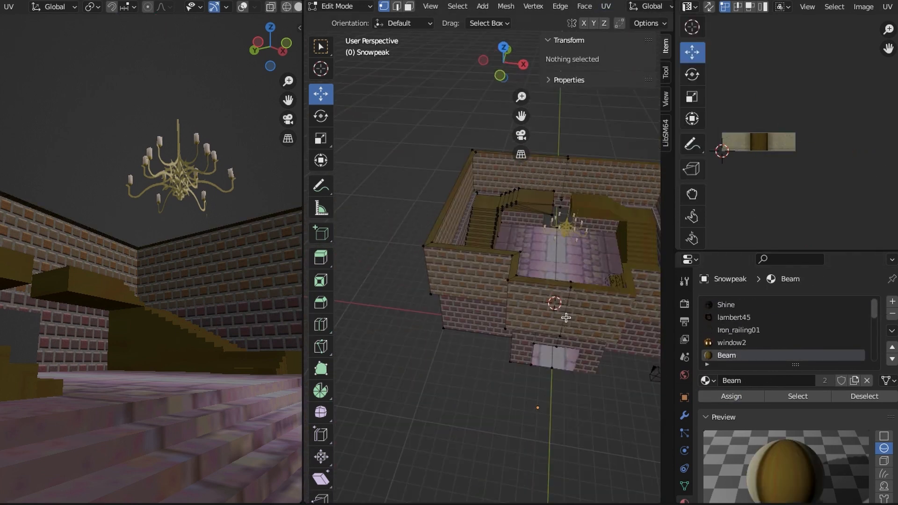
middle_drag(566, 318, 553, 236)
click(375, 346)
shift+click(383, 309)
click(508, 8)
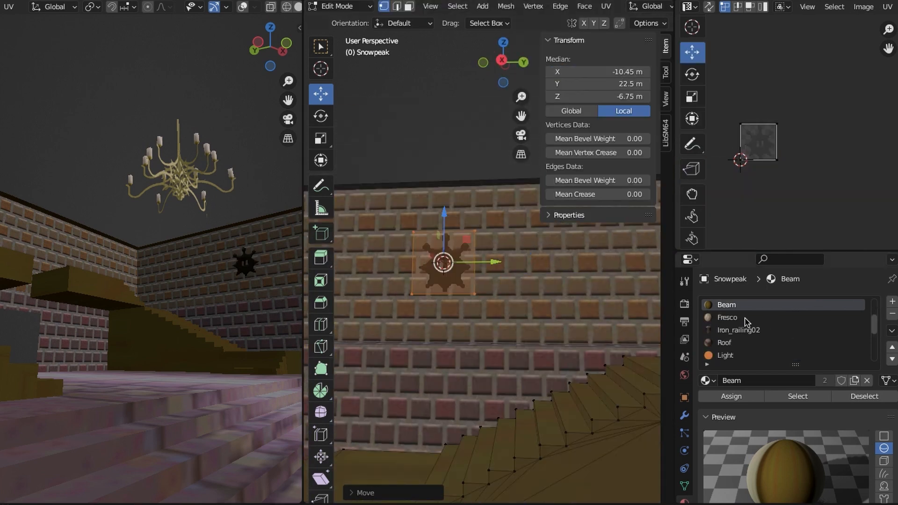
Assign the window material to the square plane on the side wall, unwrap it and enlarge the plane
click(727, 318)
click(731, 397)
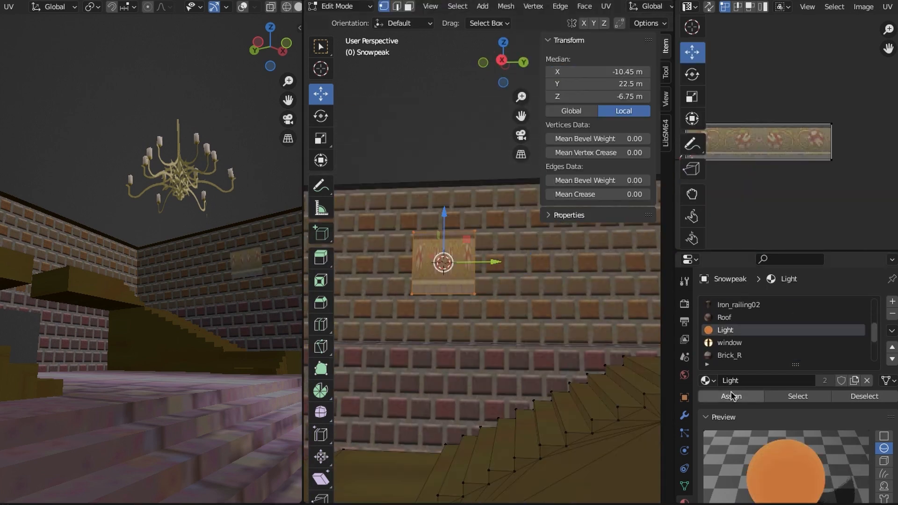
click(729, 342)
click(731, 396)
scroll(749, 336, down, 3)
key(u)
click(493, 305)
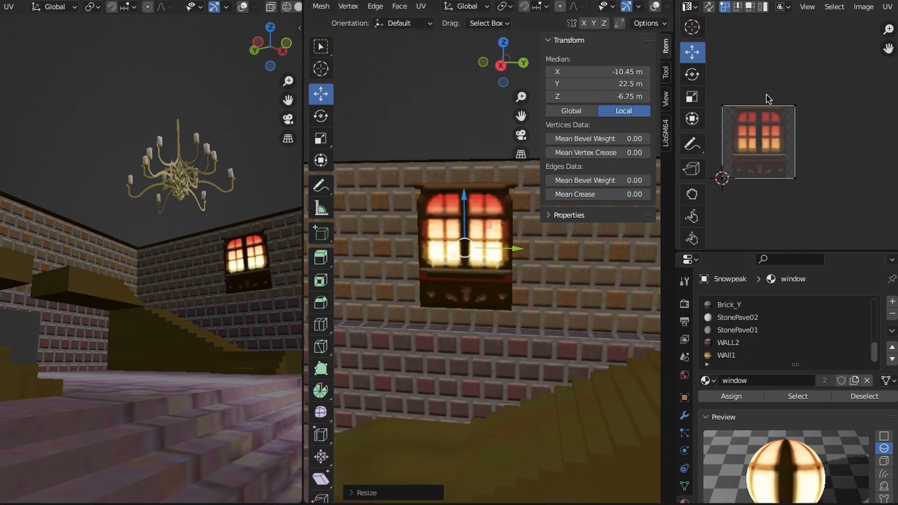
Adjust the side-wall window's Z location and place a duplicate of it further along the same wall
middle_drag(572, 291, 531, 413)
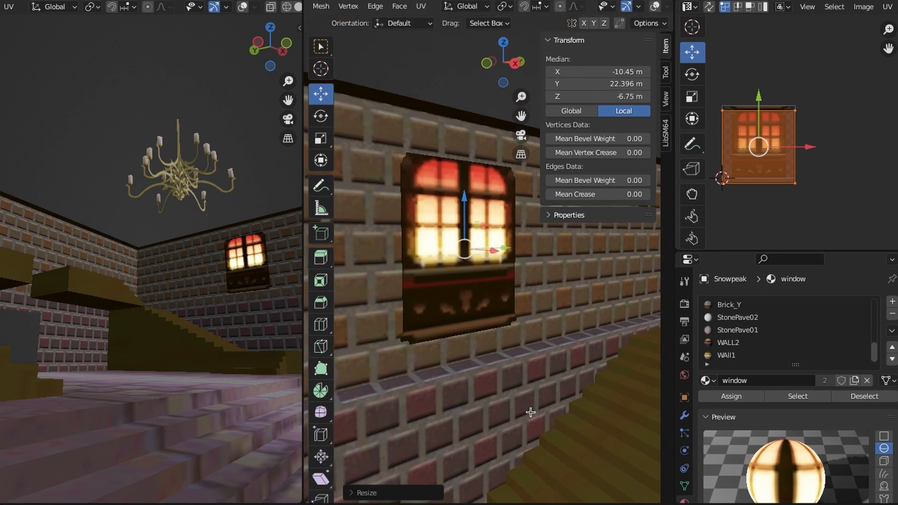
scroll(531, 413, down, 4)
middle_drag(253, 261, 196, 355)
middle_drag(547, 309, 470, 318)
click(491, 258)
key(l)
key(shift+alt+z)
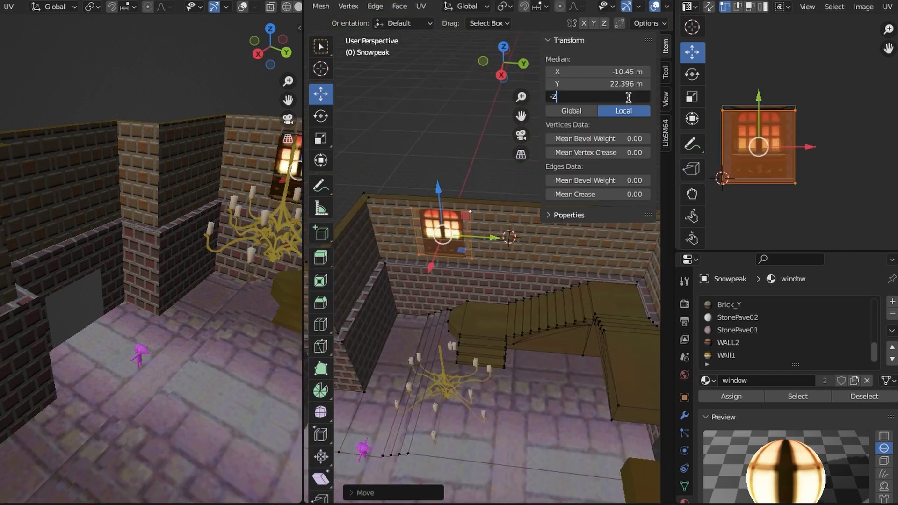
key(Return)
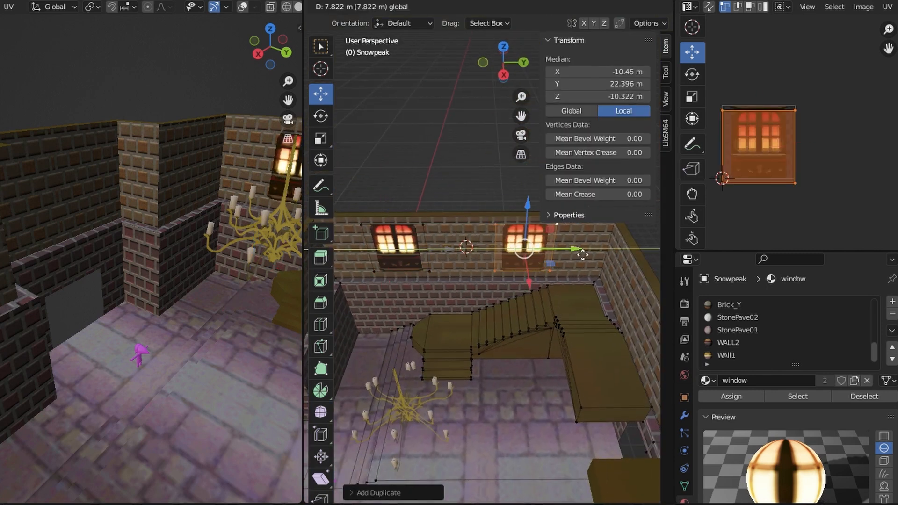
click(498, 251)
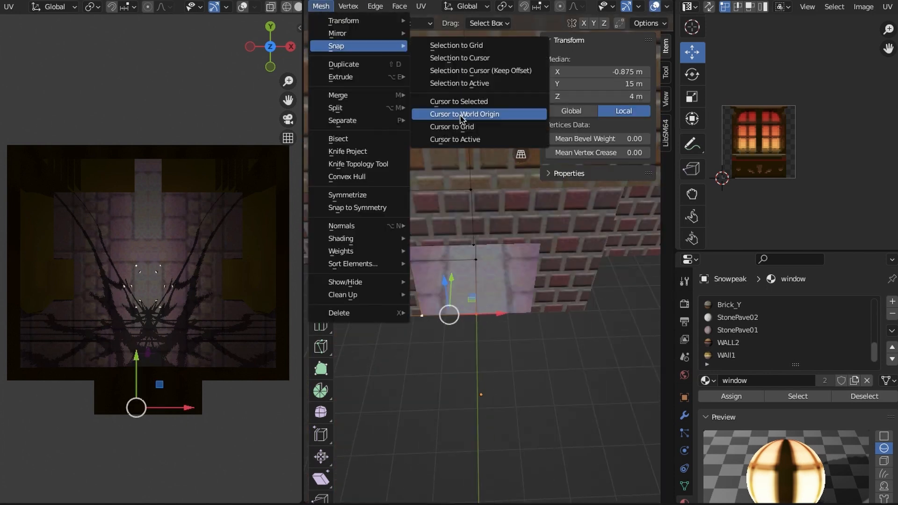
Apply the StonePave01 material to the entrance pavement, and scale and shift the walkway's UVs to align the paving pattern
click(750, 331)
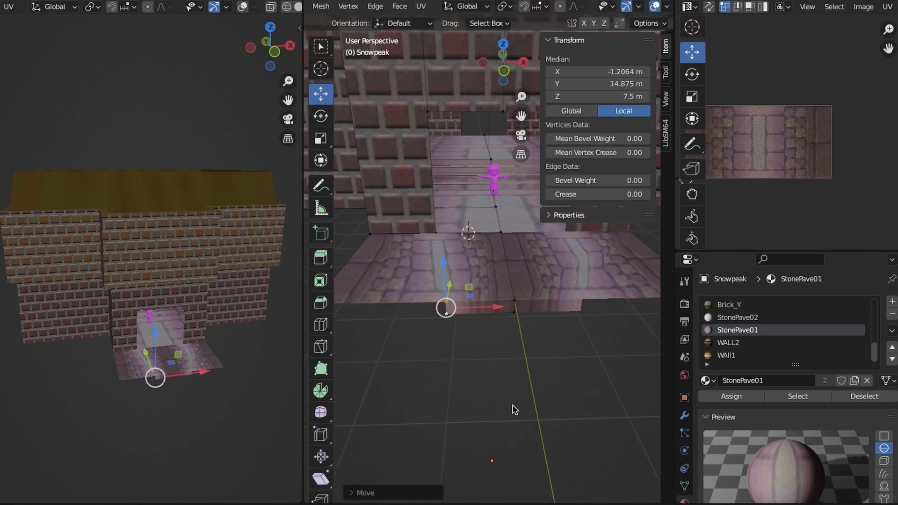
double_click(623, 96)
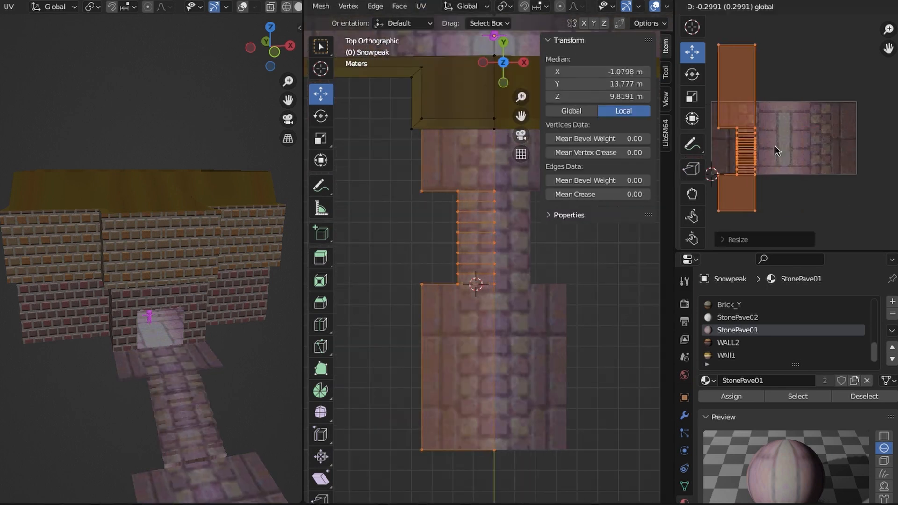
click(774, 151)
key(s)
click(807, 191)
key(g)
key(x)
click(782, 140)
key(s)
click(799, 141)
key(g)
key(x)
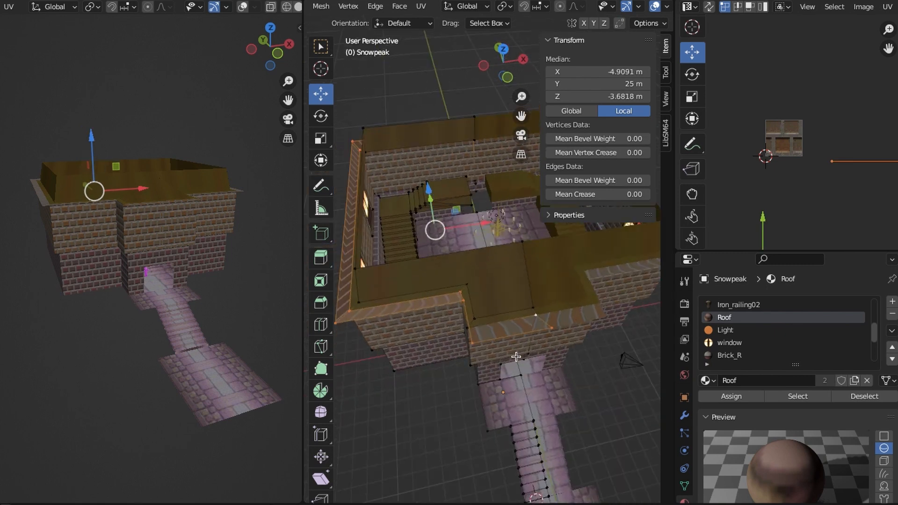
Turn off backface culling for the Roof material and scale the UVs of the outer roof slopes and eaves to fit the tiles
click(786, 330)
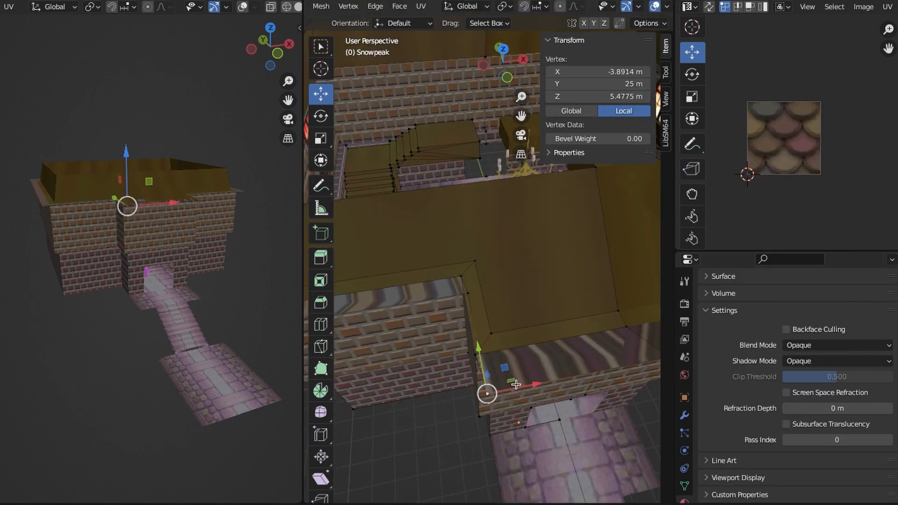
key(alt+a)
shift+middle_drag(561, 372, 374, 377)
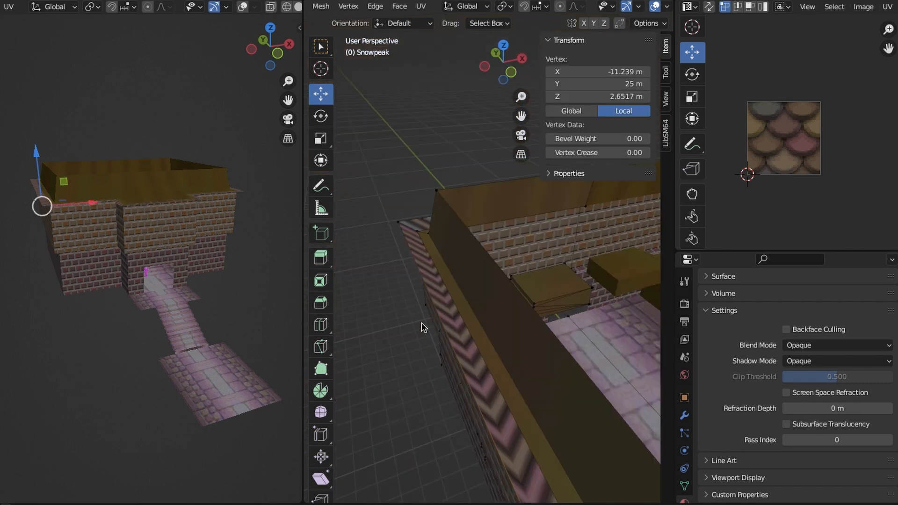
middle_drag(443, 317, 429, 309)
key(alt+a)
middle_drag(382, 196, 407, 245)
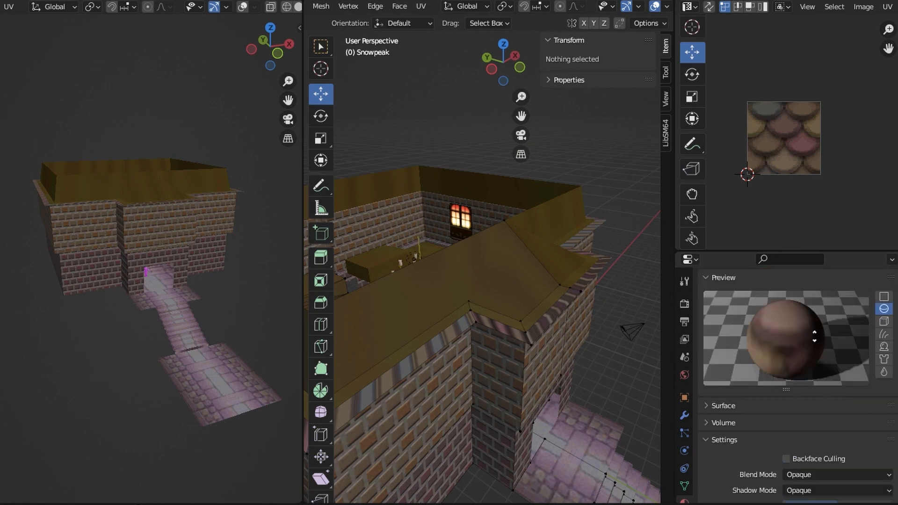
key(s)
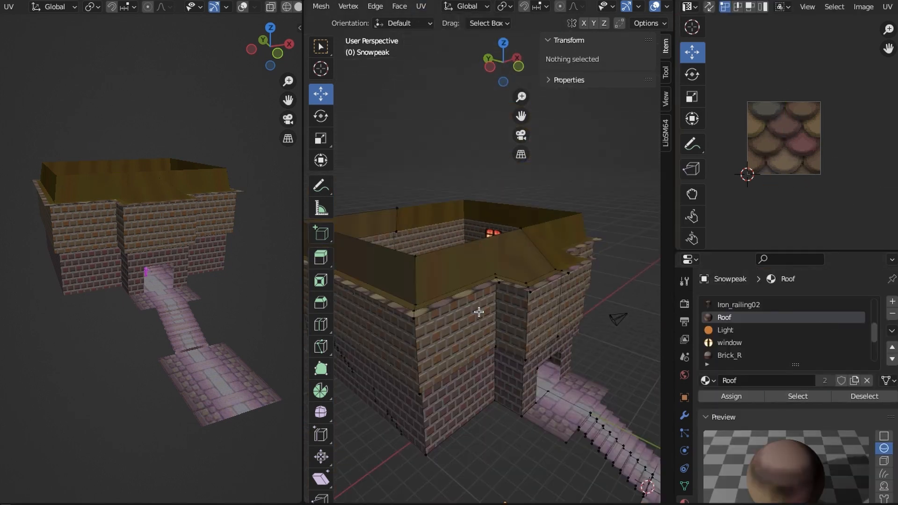
middle_drag(478, 312, 556, 312)
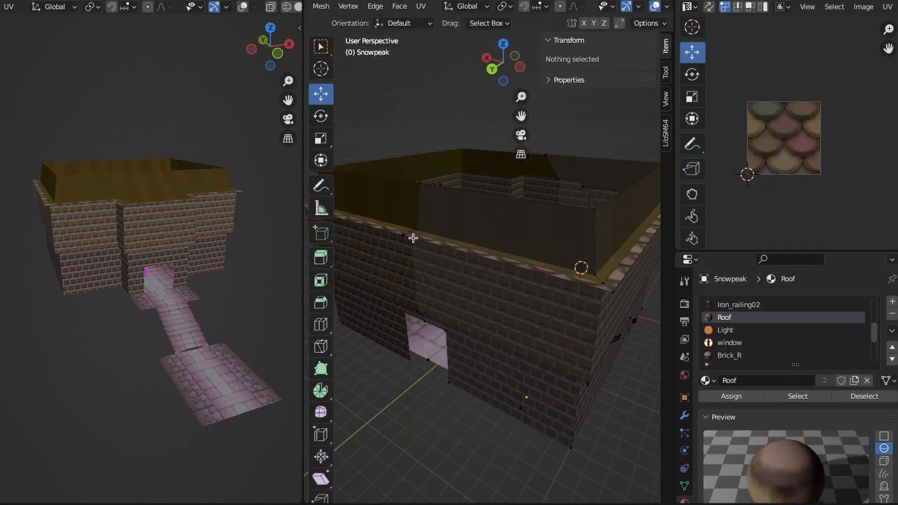
key(s)
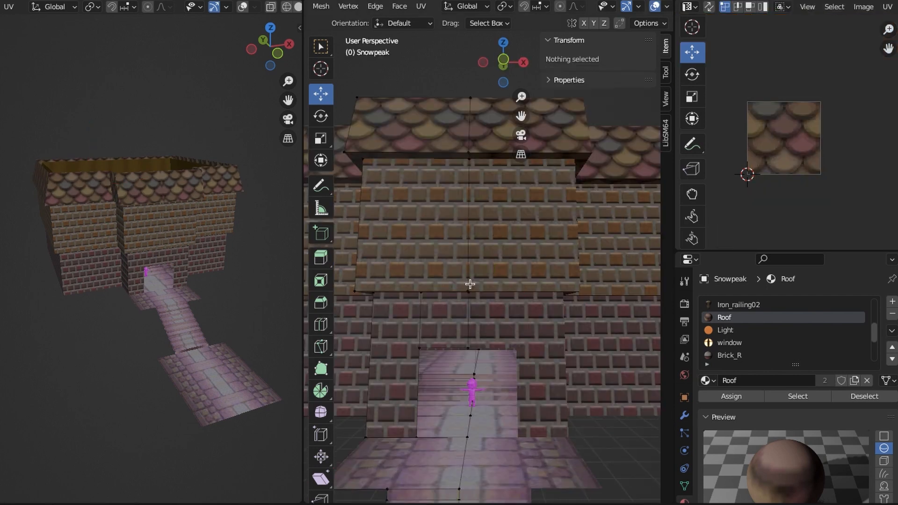
Add a window plane to the projecting front wall at about X -1.9 m, Y 22.47 m and Z 4.55 m
click(470, 284)
click(321, 6)
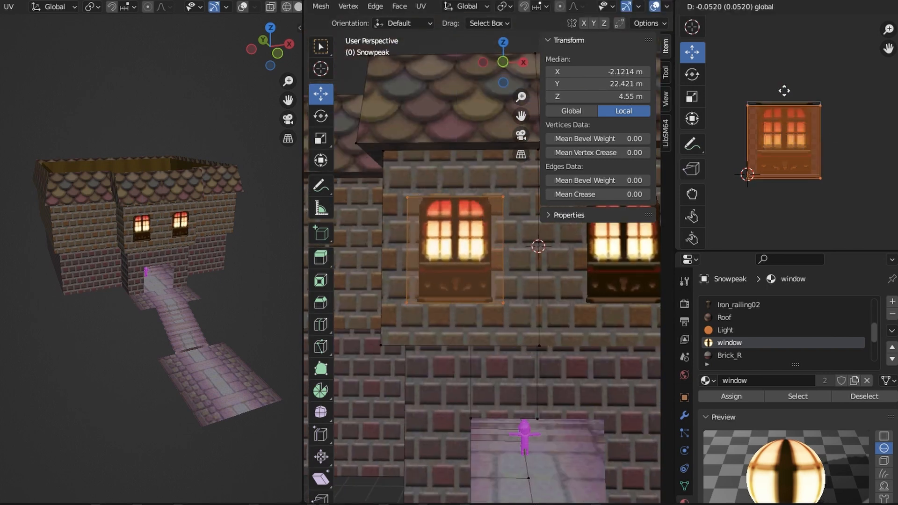
drag(462, 211, 508, 265)
scroll(508, 265, down, 3)
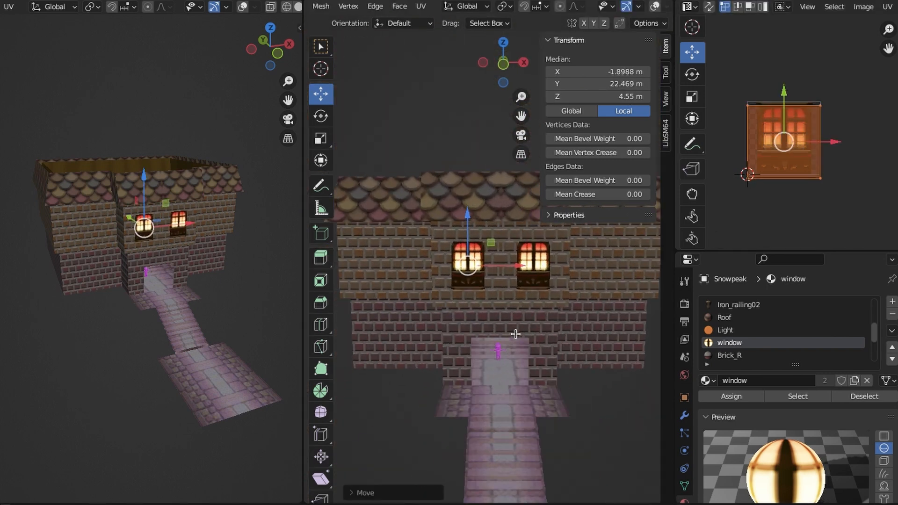
mouse_move(449, 298)
middle_down()
mouse_move(525, 304)
mouse_move(441, 260)
mouse_move(448, 280)
middle_up()
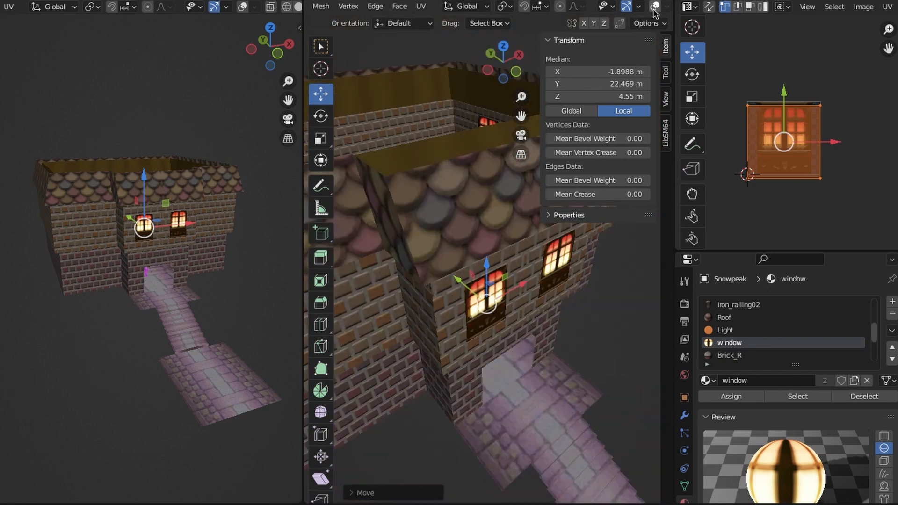
Place a rotated copy of the front window on the wall's interior side at Z 4.45 m
click(655, 6)
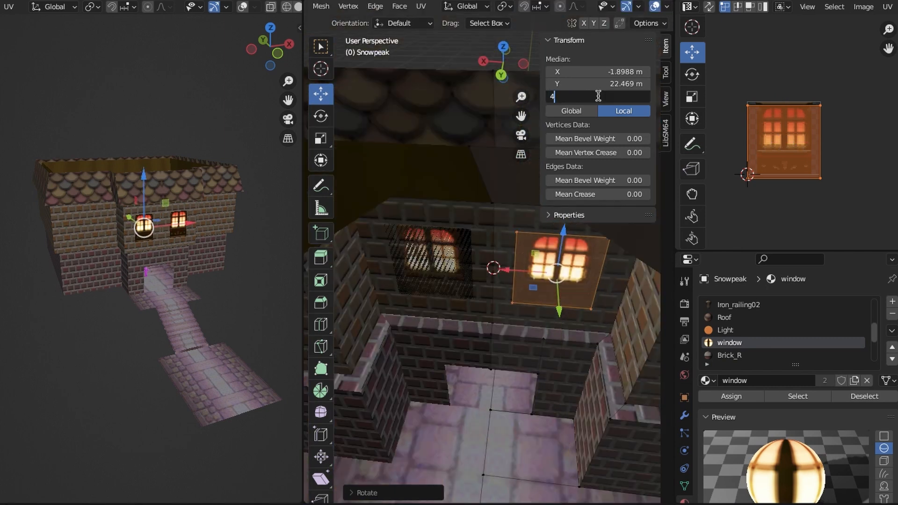
text(.45)
key(Return)
mouse_move(458, 280)
middle_down()
mouse_move(475, 280)
mouse_move(468, 290)
middle_up()
scroll(795, 351, down, 5)
Set the window material's blend mode to Alpha Blend and turn off its backface culling
click(785, 329)
click(795, 346)
click(804, 385)
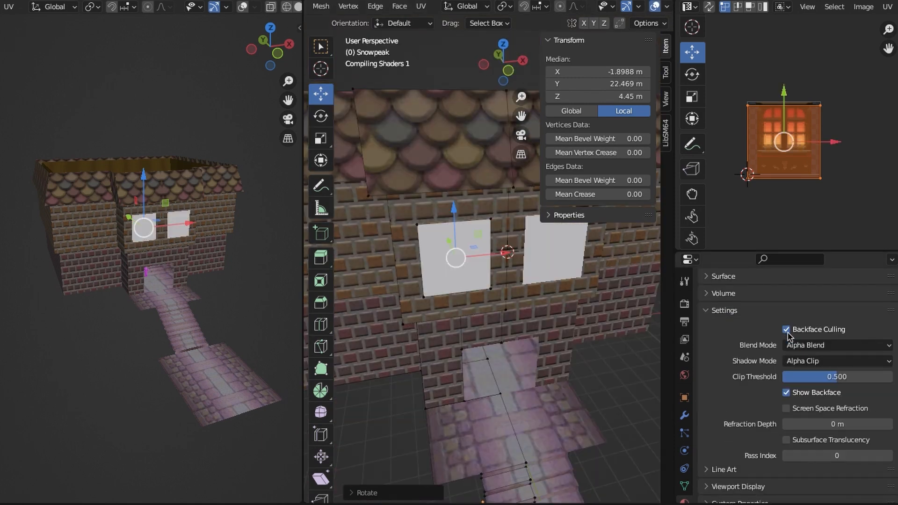
Place a copy of the front window on the recessed front wall at about X -6.94 m and Z 2.05 m
click(597, 389)
middle_drag(596, 389, 484, 231)
scroll(483, 232, down, 3)
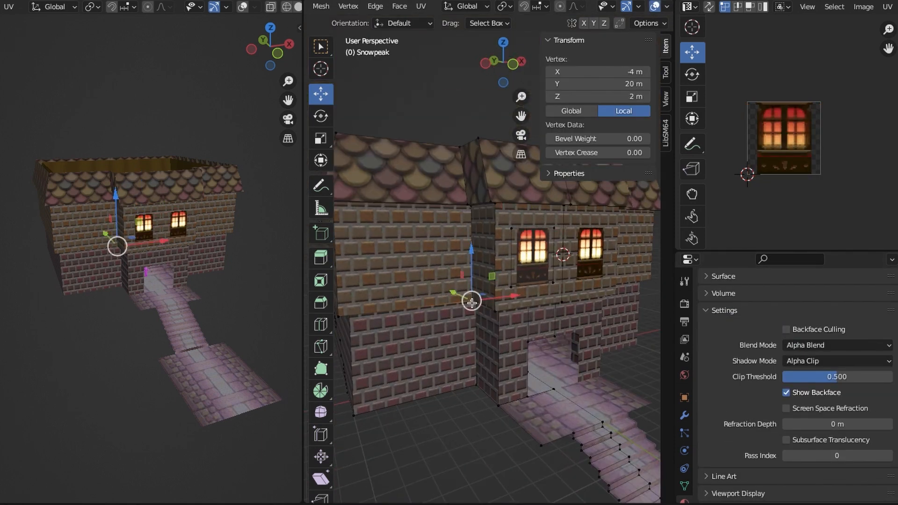
click(514, 263)
middle_drag(514, 262, 461, 317)
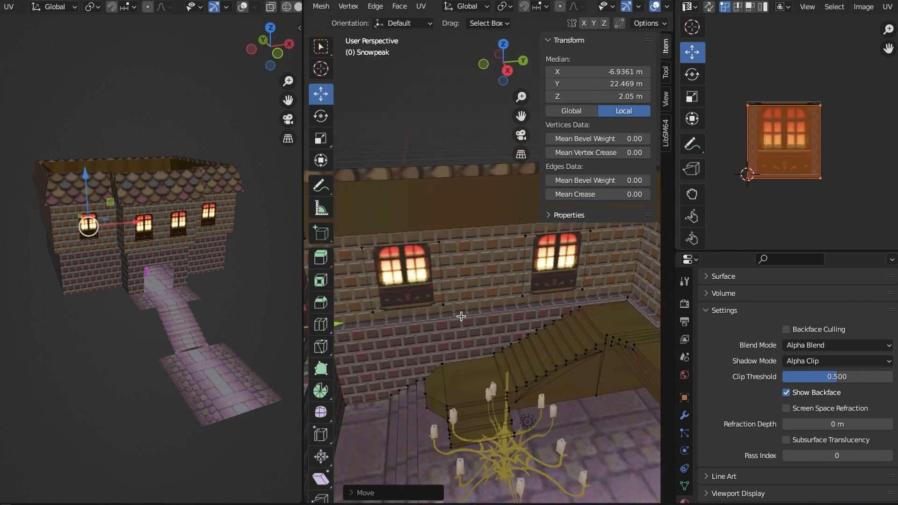
Position further window copies on the mansion's walls, using a location value of -13.01 m, and check the exterior without overlays
middle_drag(134, 307, 167, 300)
middle_drag(474, 314, 552, 262)
text(-13.01)
key(Return)
click(655, 7)
click(487, 297)
scroll(552, 262, down, 4)
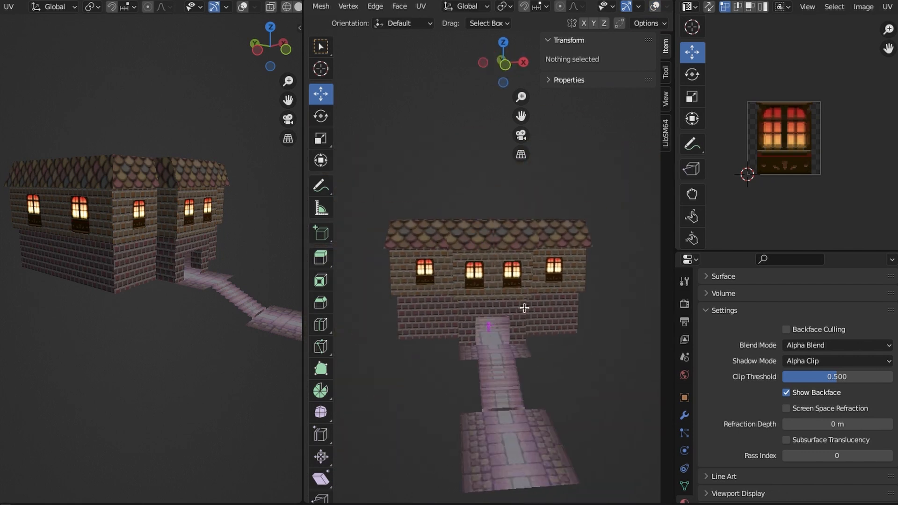
Extrude the lower edge loop of the upper outer walls outward into a narrow ledge around the mansion
click(486, 306)
scroll(487, 306, up, 4)
click(480, 304)
middle_drag(480, 305, 474, 289)
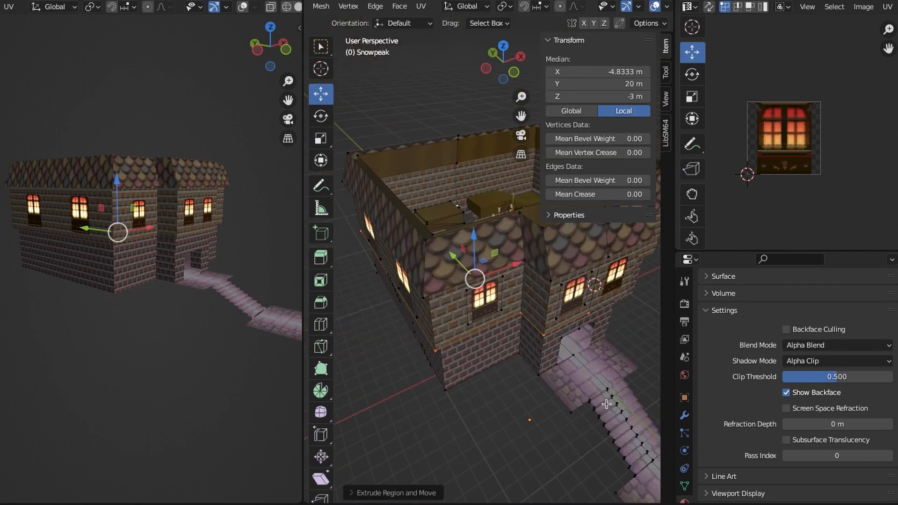
key(alt+a)
scroll(498, 360, up, 5)
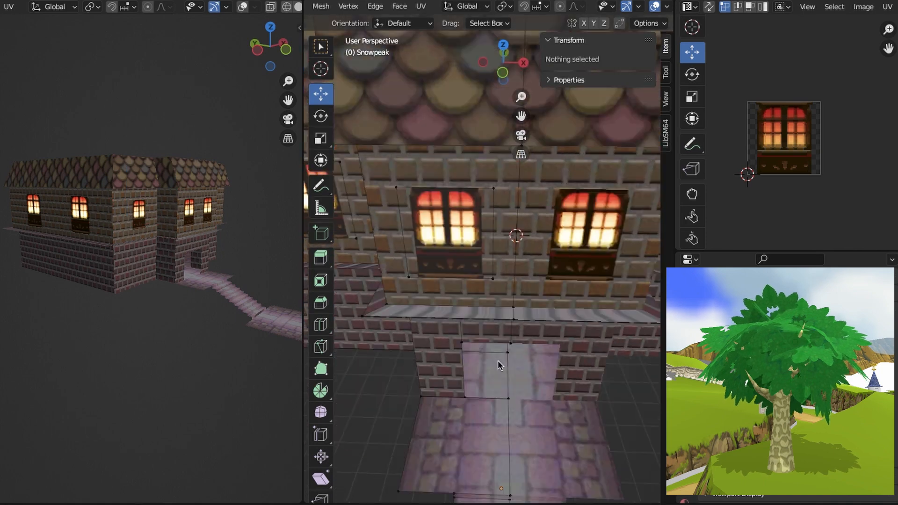
mouse_move(498, 360)
middle_down()
mouse_move(474, 318)
mouse_move(490, 359)
middle_up()
scroll(477, 346, down, 5)
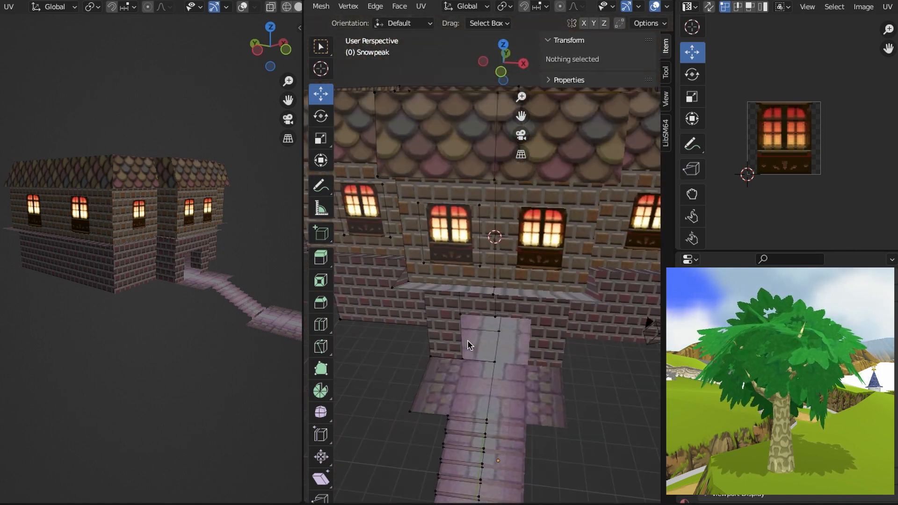
Extrude the ledge's outer edges downward to form an outer lower wall around the mansion
click(518, 297)
middle_drag(517, 297, 515, 328)
key(e)
click(513, 376)
scroll(467, 280, up, 3)
click(612, 85)
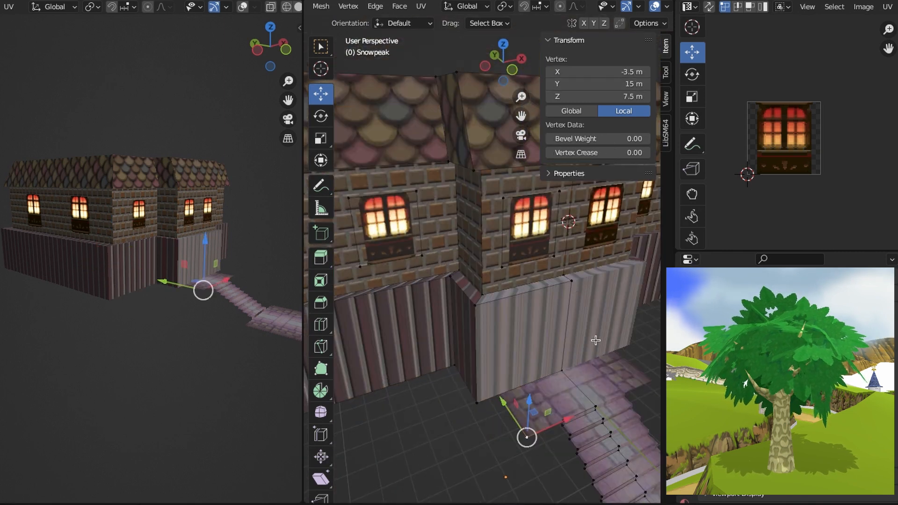
Unwrap the new outer lower wall and ledge faces and scale their UVs so the Brick_R texture tiles evenly
middle_drag(457, 271, 413, 308)
click(413, 307)
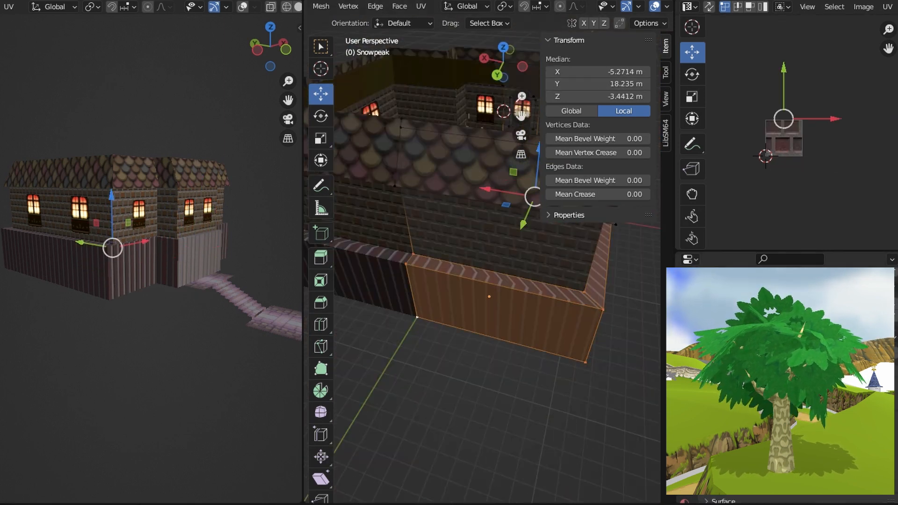
click(658, 6)
click(421, 6)
click(459, 125)
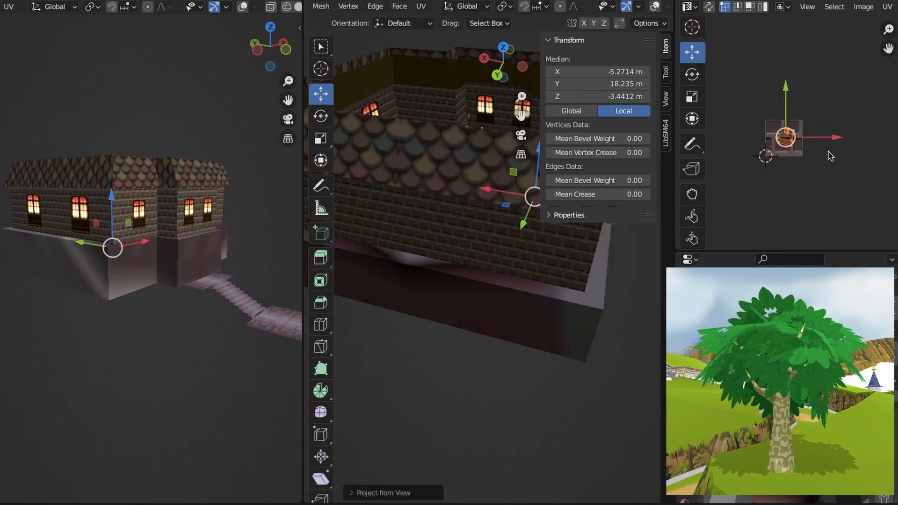
key(s)
click(421, 6)
click(475, 84)
key(s)
click(656, 6)
click(400, 411)
Subdivide the centre edge of the outer lower wall in front of the entrance
click(654, 6)
scroll(486, 286, down, 5)
middle_drag(468, 281, 495, 330)
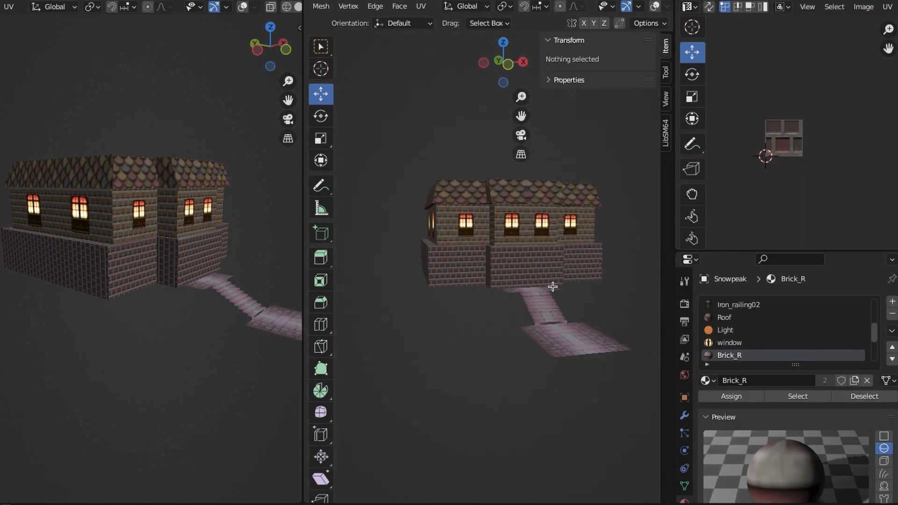
click(656, 6)
middle_drag(449, 264, 513, 281)
scroll(476, 244, up, 3)
scroll(513, 280, up, 3)
click(386, 358)
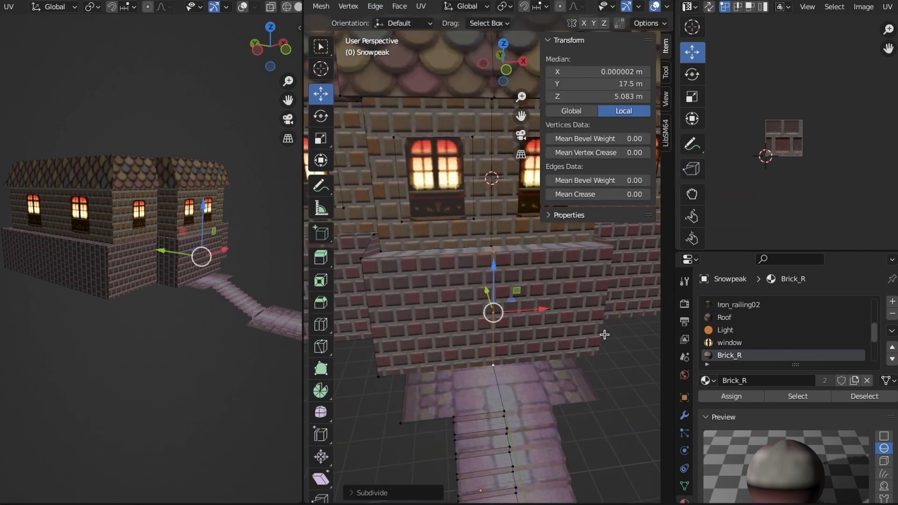
Open a doorway in the outer lower wall in front of the entrance by moving the split centre vertices apart
click(494, 365)
drag(545, 361, 582, 359)
key(x)
click(601, 280)
click(493, 252)
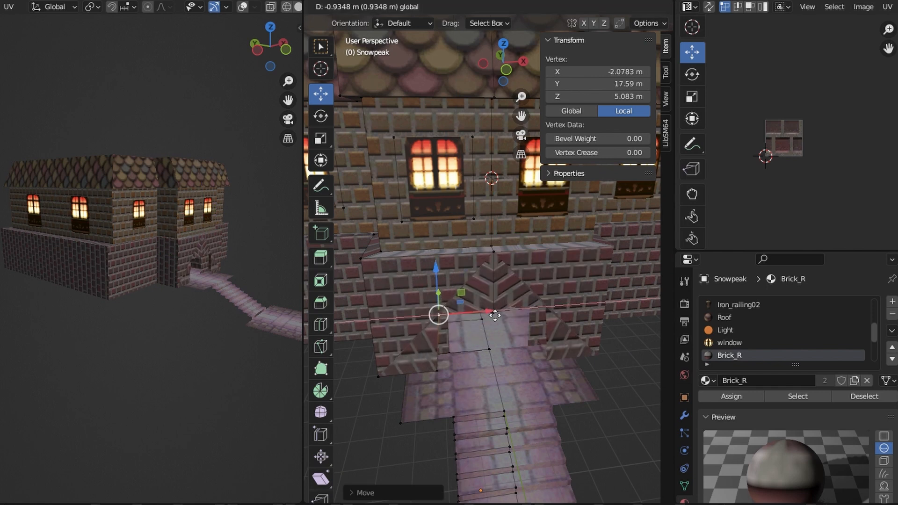
middle_drag(437, 371, 517, 315)
Scale the UVs of the outer lower wall faces around the doorway so the bricks tile evenly
click(407, 318)
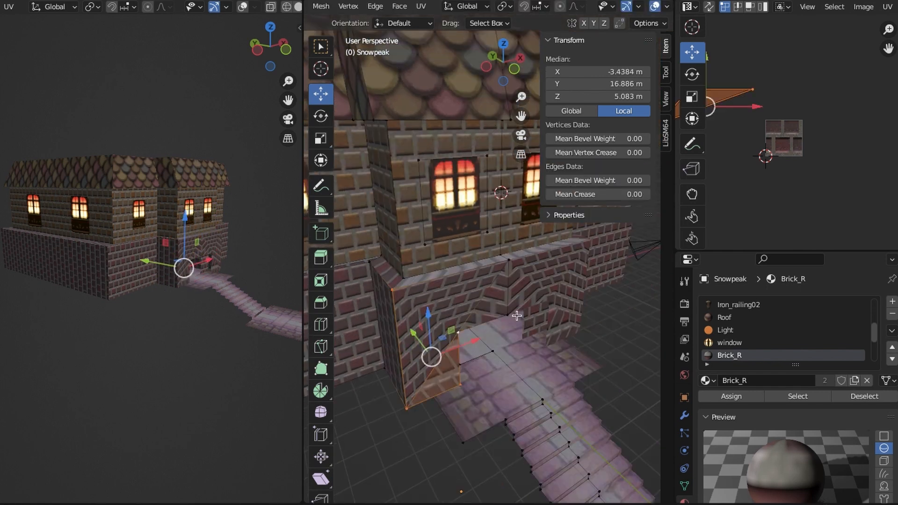
key(s)
key(alt+a)
click(656, 6)
mouse_move(477, 252)
middle_down()
mouse_move(520, 252)
mouse_move(467, 262)
middle_up()
scroll(520, 252, up, 5)
click(654, 6)
Select the doorway's side vertices in the outer lower wall and set their X position to -2.75 m
click(595, 210)
middle_drag(552, 253, 528, 253)
shift+click(485, 245)
click(530, 378)
shift+click(530, 251)
middle_drag(538, 402, 541, 381)
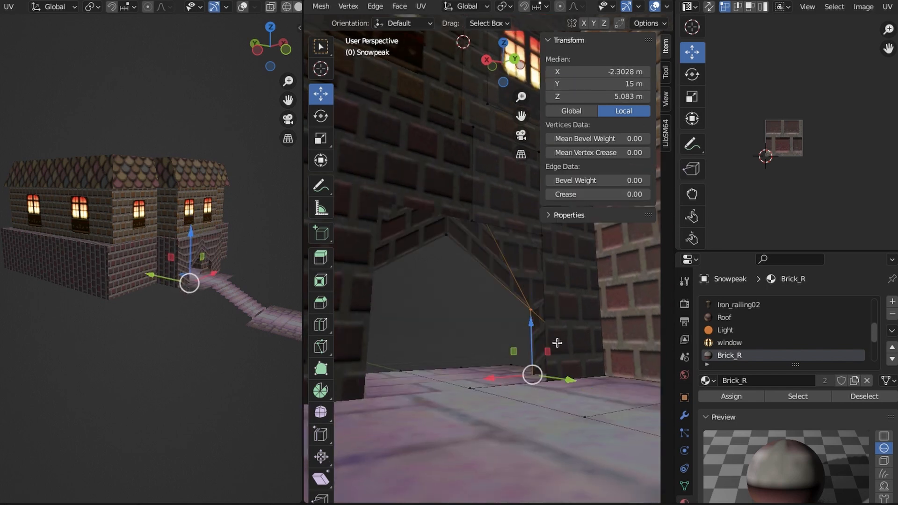
shift+click(530, 373)
double_click(623, 73)
text(-2.75)
key(Return)
Bridge the doorway edges of the inner and outer walls, unwrap the new faces and scale their UVs
middle_drag(505, 327, 545, 376)
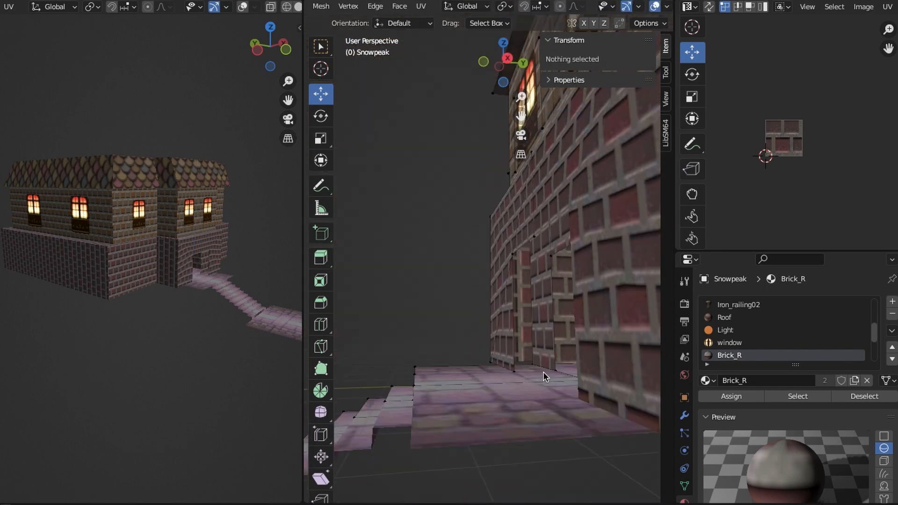
click(479, 353)
key(alt+a)
middle_drag(543, 325, 510, 299)
shift+click(535, 293)
shift+click(528, 310)
click(375, 7)
click(425, 48)
shift+click(533, 231)
key(u)
key(s)
click(837, 204)
key(alt+a)
Examine the mansion's entrance and side walls from several angles with the overlays hidden
middle_drag(533, 272, 556, 323)
click(654, 6)
mouse_move(514, 299)
middle_down()
mouse_move(461, 260)
mouse_move(391, 269)
mouse_move(521, 297)
middle_up()
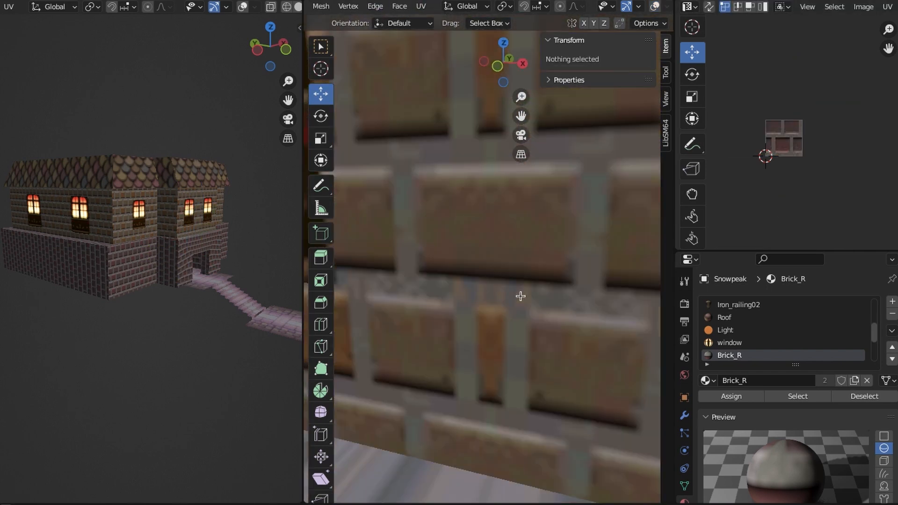
scroll(521, 297, down, 8)
middle_drag(257, 248, 234, 276)
middle_drag(538, 276, 484, 302)
scroll(484, 303, up, 4)
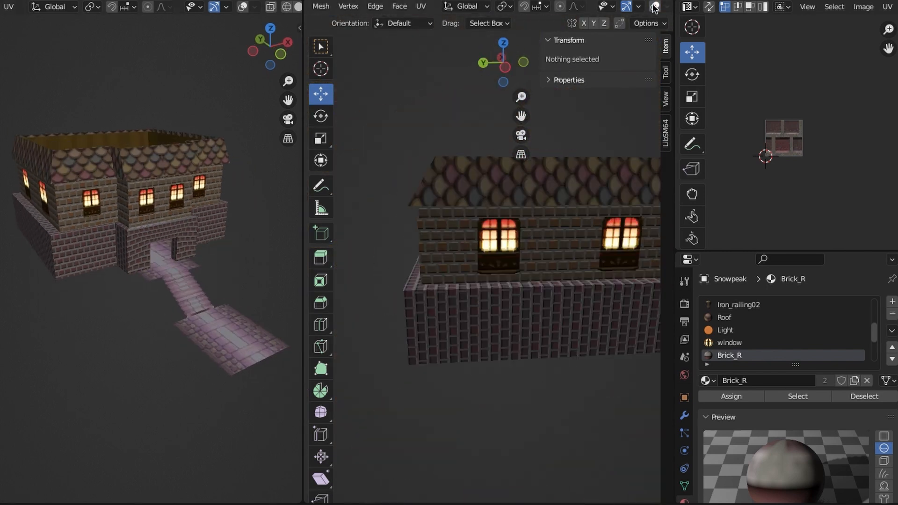
click(655, 7)
Extrude the bottom edges of the outer lower wall outward and downward to form a base ledge around the mansion
middle_drag(551, 299, 468, 327)
click(555, 367)
shift+click(484, 403)
middle_drag(485, 407, 526, 322)
shift+click(397, 407)
key(e)
key(s)
key(e)
click(445, 327)
Delete the base ledge vertices in front of the doorway
scroll(526, 322, up, 4)
click(551, 355)
right_click(554, 357)
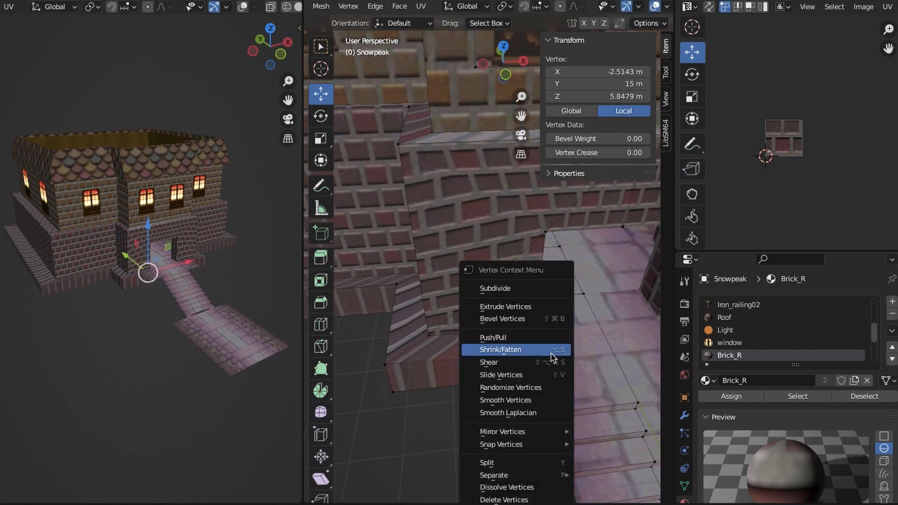
shift+click(561, 299)
key(x)
click(587, 298)
Extrude the base ledge's front corner toward the centre to continue its front face beneath the walkway
click(417, 335)
middle_drag(399, 377, 453, 359)
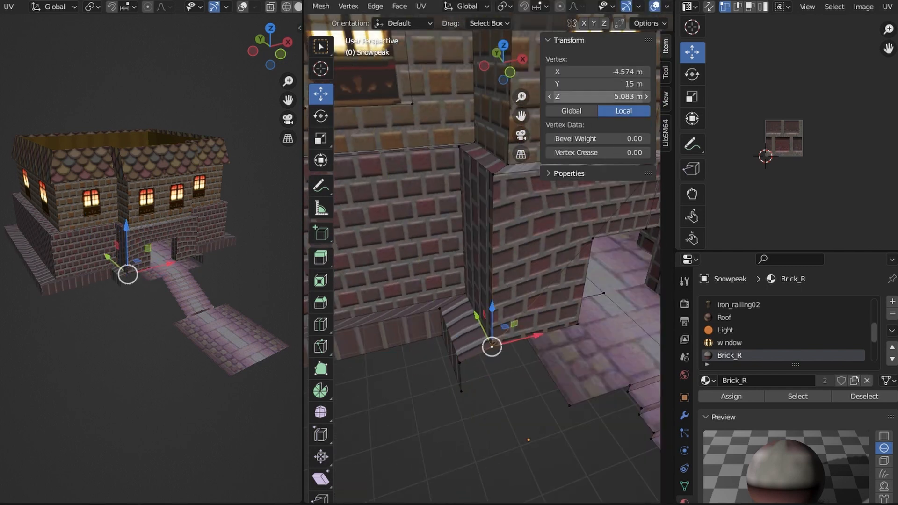
key(e)
click(569, 406)
middle_drag(569, 406, 562, 368)
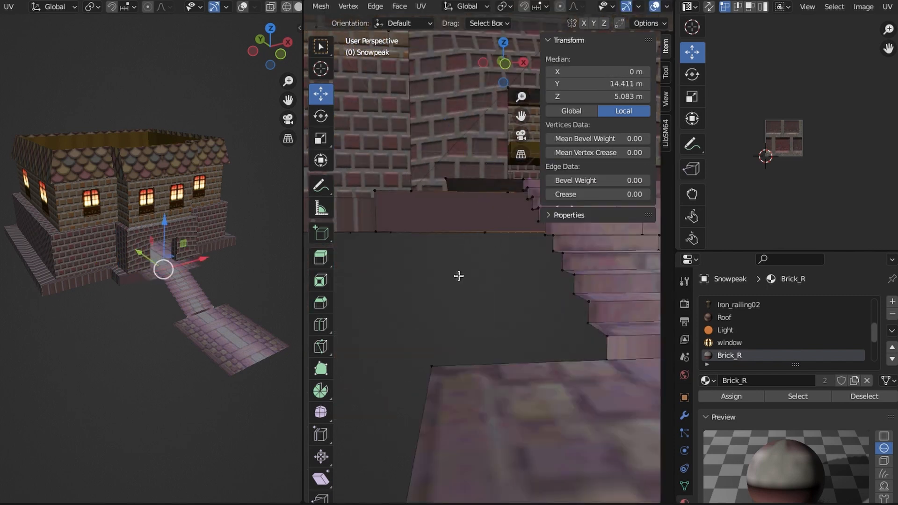
shift+click(489, 348)
Assign the Brick_Y material to the base ledge faces, unwrap them and scale their UVs
middle_drag(458, 276, 515, 328)
shift+click(491, 333)
shift+click(554, 315)
scroll(773, 359, down, 1)
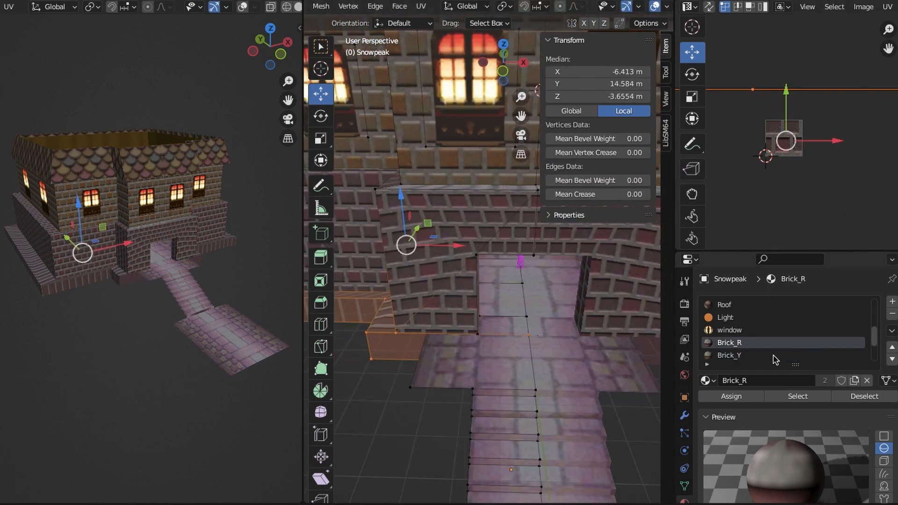
click(771, 356)
click(731, 396)
key(u)
key(s)
click(823, 187)
Examine the base ledge at the rear and the whole mansion from outside with the overlays hidden
middle_drag(579, 299, 465, 322)
click(465, 329)
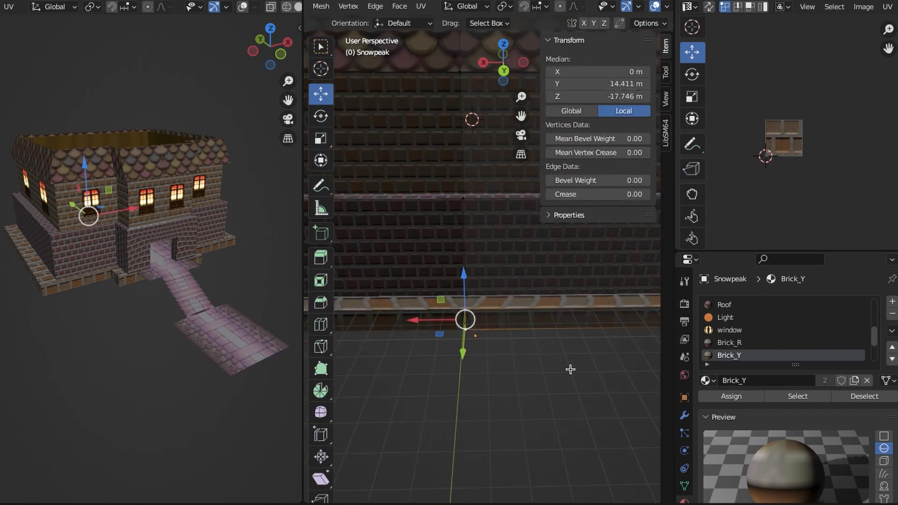
click(571, 369)
scroll(571, 355, down, 5)
middle_drag(571, 356, 591, 335)
scroll(591, 335, down, 4)
click(655, 7)
middle_drag(552, 299, 572, 389)
key(shift+alt+z)
scroll(458, 306, up, 1)
key(shift+alt+z)
scroll(487, 277, down, 2)
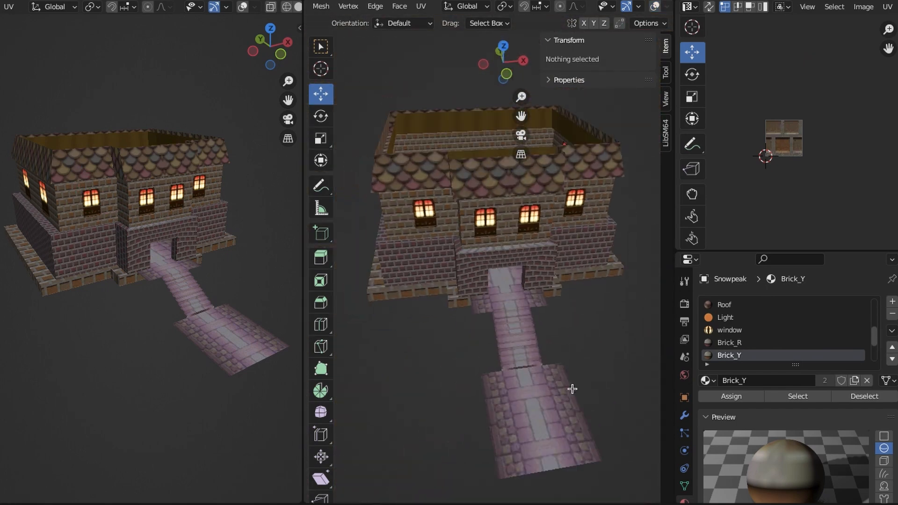
From the top view, move the walkway and stairs away from the entrance and offset their Z position by +1
key(shift+alt+z)
scroll(479, 283, up, 5)
middle_drag(479, 283, 577, 397)
click(503, 52)
drag(403, 213, 509, 444)
drag(468, 228, 468, 259)
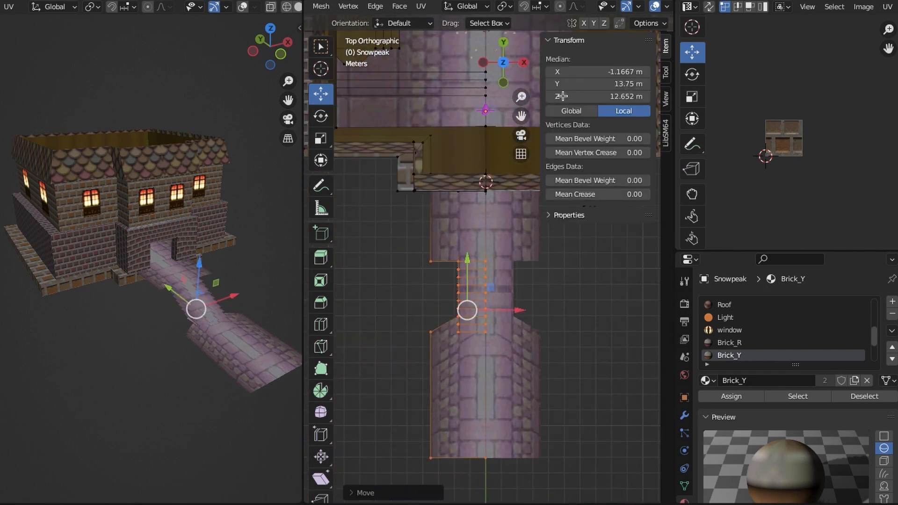
drag(561, 96, 542, 96)
text(+1)
key(Return)
key(alt+a)
Examine the moved walkway, stairs and front facade from several angles
key(shift+alt+z)
middle_drag(468, 344, 452, 266)
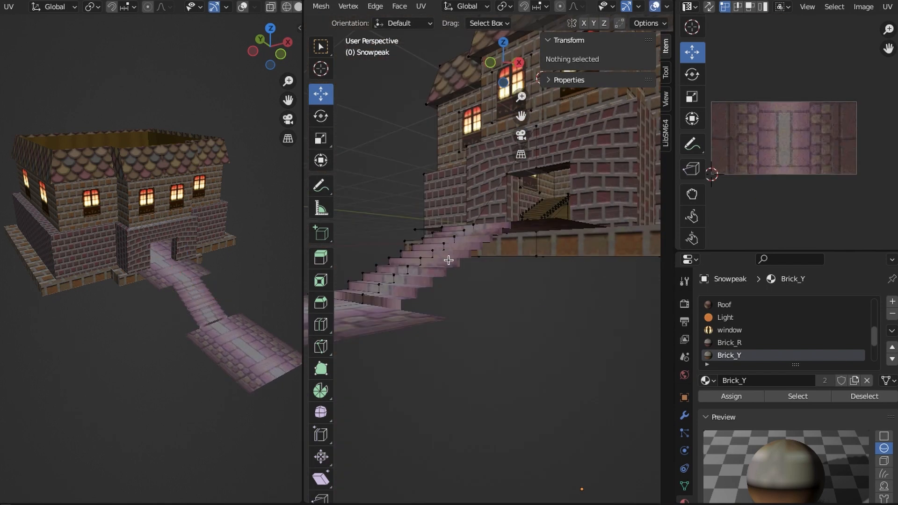
middle_drag(483, 281, 462, 255)
middle_drag(161, 210, 158, 292)
mouse_move(496, 248)
middle_down()
mouse_move(525, 276)
mouse_move(499, 242)
middle_up()
scroll(498, 241, down, 2)
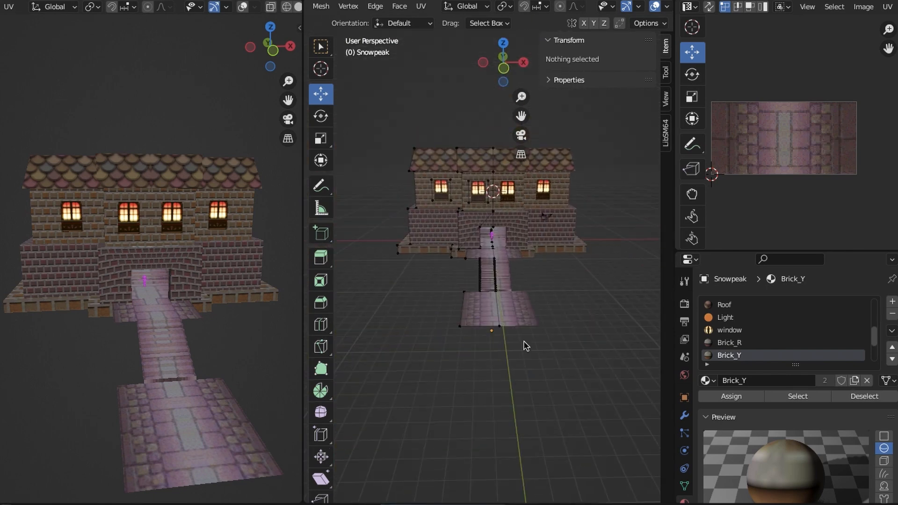
middle_drag(526, 346, 538, 279)
Extrude the stairs' side edges downward and flatten the new lower edge by scaling it to 0 on Z
click(477, 284)
mouse_move(479, 286)
middle_down()
mouse_move(457, 316)
mouse_move(482, 302)
middle_up()
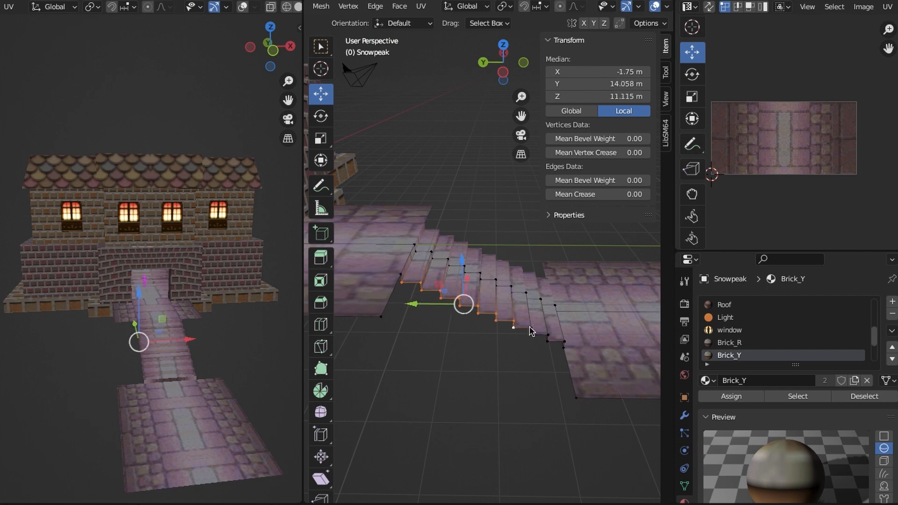
shift+click(532, 329)
key(e)
key(s)
key(z)
key(0)
middle_drag(549, 341, 539, 283)
click(529, 419)
key(alt+shift+z)
key(alt+shift+z)
Apply Brick_Y to the stairs' side faces, cube-project them and scale their UVs to fit the bricks
drag(406, 281, 564, 363)
shift+drag(485, 288, 488, 280)
click(421, 6)
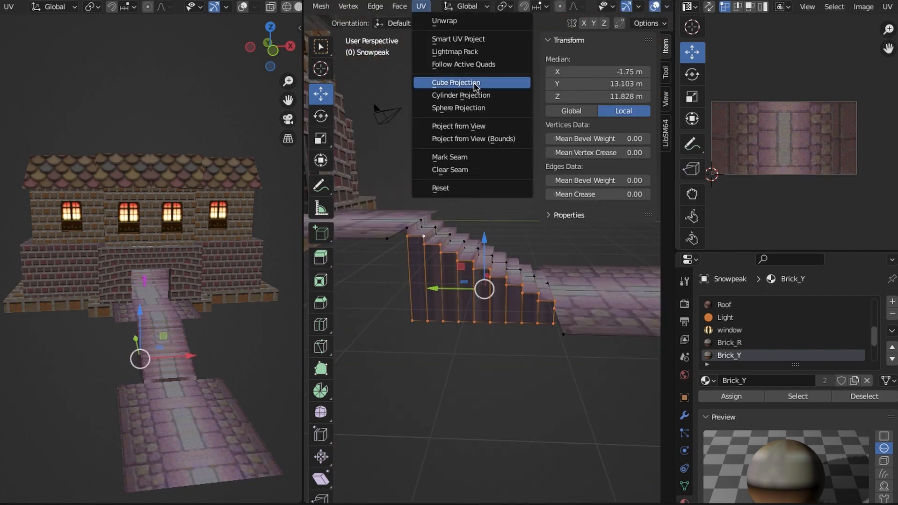
click(473, 84)
middle_drag(481, 82, 507, 351)
click(421, 6)
click(460, 83)
key(s)
click(834, 203)
scroll(833, 204, down, 6)
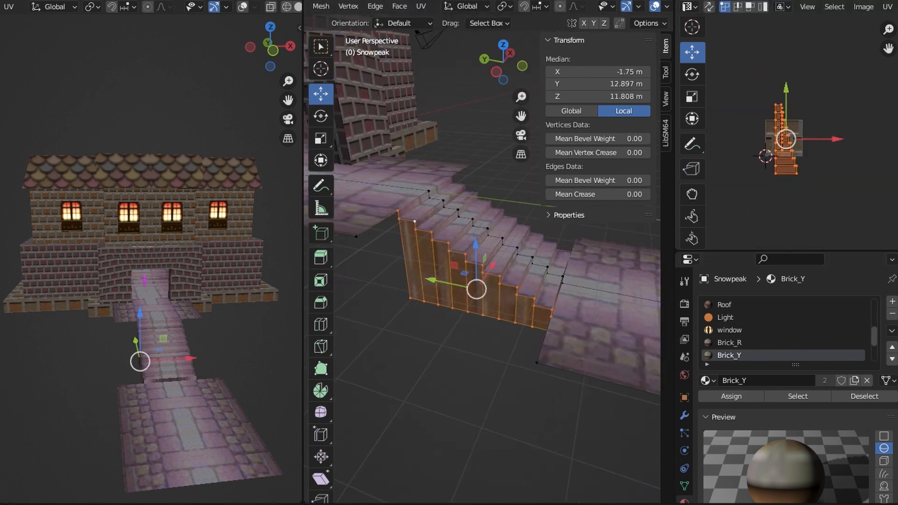
text(0)
key(Return)
key(alt+a)
Extrude the outer edges of the lower walkway platform downward to give it side faces
key(alt+shift+z)
middle_drag(168, 367, 212, 365)
middle_drag(528, 344, 542, 300)
key(alt+shift+z)
click(469, 364)
key(ctrl+l)
middle_drag(469, 364, 482, 323)
key(e)
right_click(528, 272)
drag(558, 235, 557, 242)
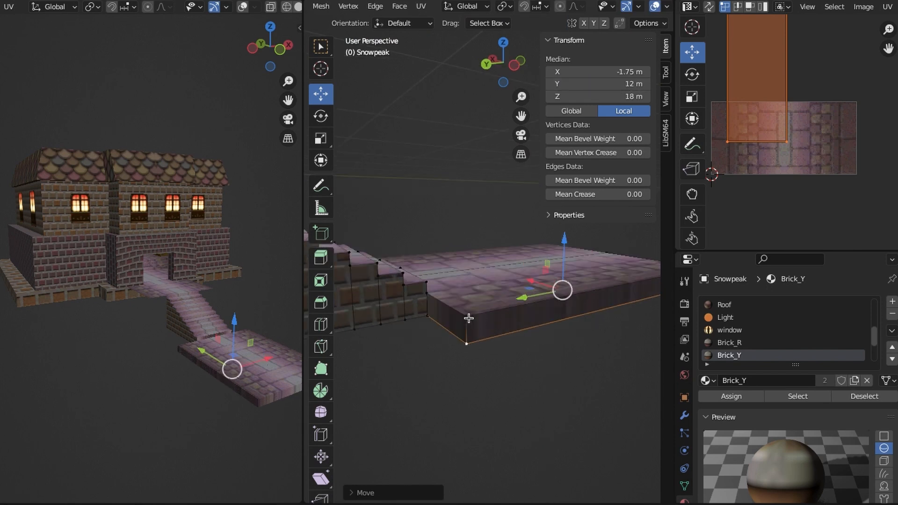
click(495, 268)
Apply Brick_Y to the platform's side faces, rotate their UVs 90 degrees and scale them to fit the bricks
middle_drag(468, 318, 547, 346)
alt+click(561, 412)
middle_drag(465, 262, 528, 309)
key(s)
click(875, 228)
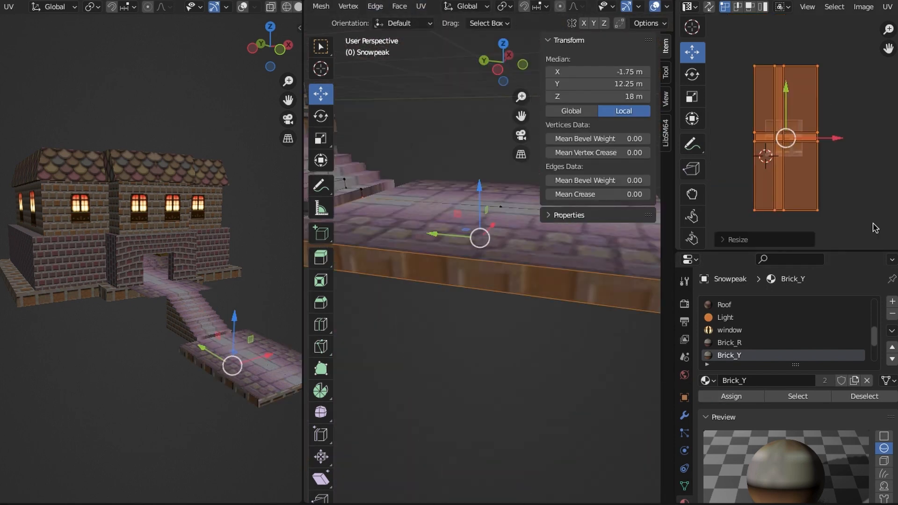
text(r90)
key(Return)
key(s)
click(884, 206)
middle_drag(472, 336, 537, 318)
key(s)
click(791, 100)
Inspect the brick sides of the platform and stairs, and view the whole mansion from above
click(449, 351)
middle_drag(449, 351, 374, 341)
click(449, 275)
middle_drag(449, 276, 497, 309)
click(533, 261)
middle_drag(533, 262, 516, 309)
click(428, 312)
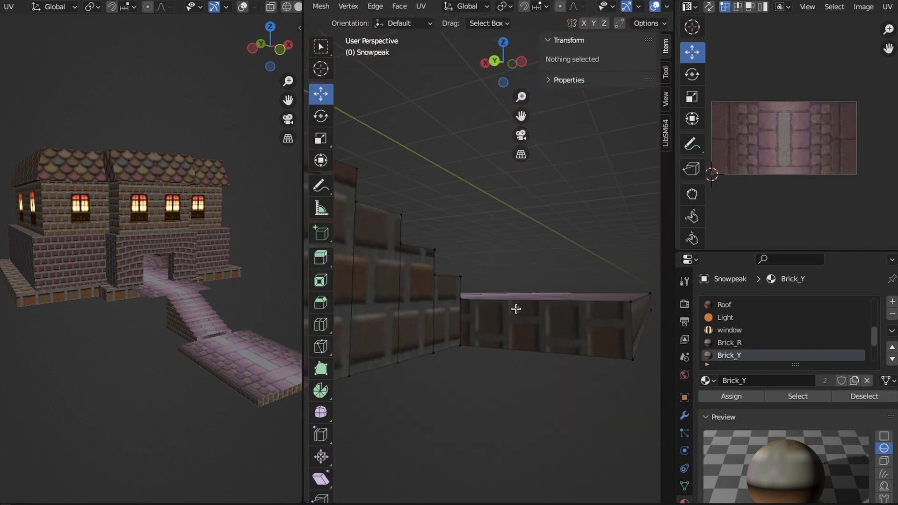
key(KP_7)
key(shift+z)
drag(416, 378, 505, 294)
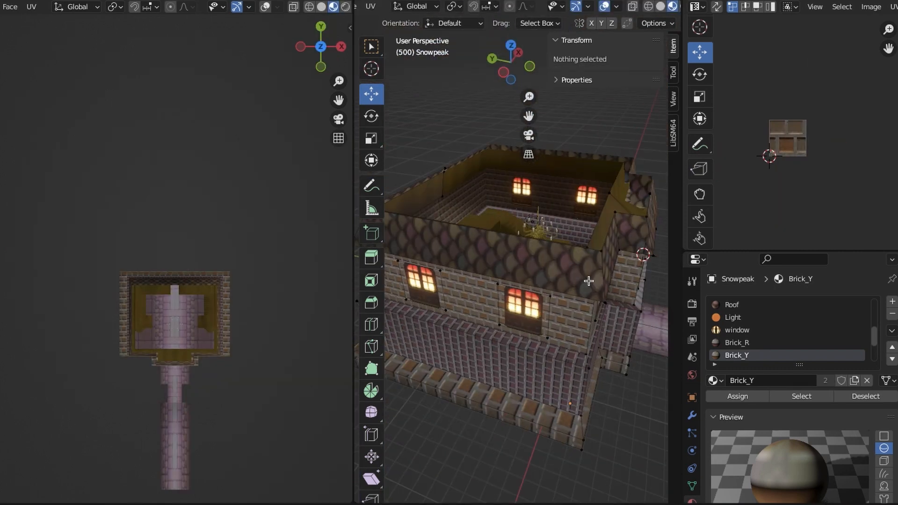
Extend the paved floor outward through the mansion's rear doorway and select the middle vertex of its outer edge
scroll(610, 290, up, 5)
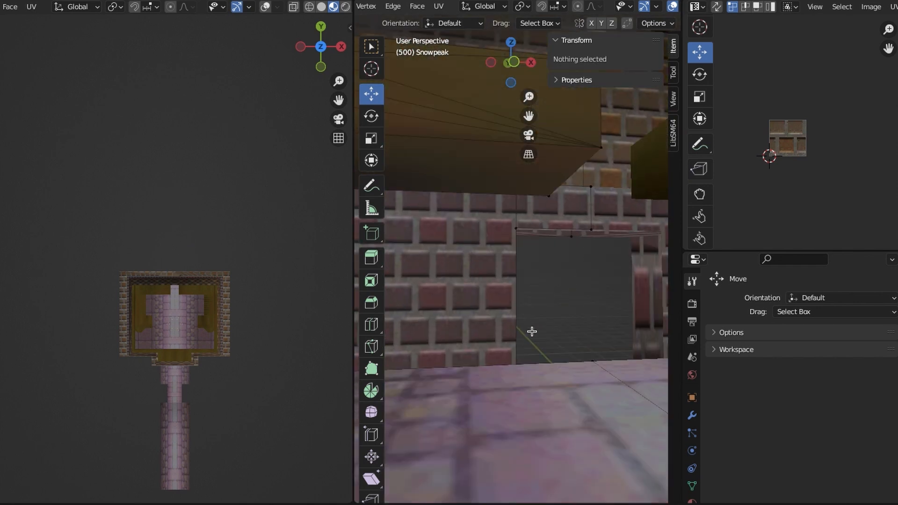
click(430, 46)
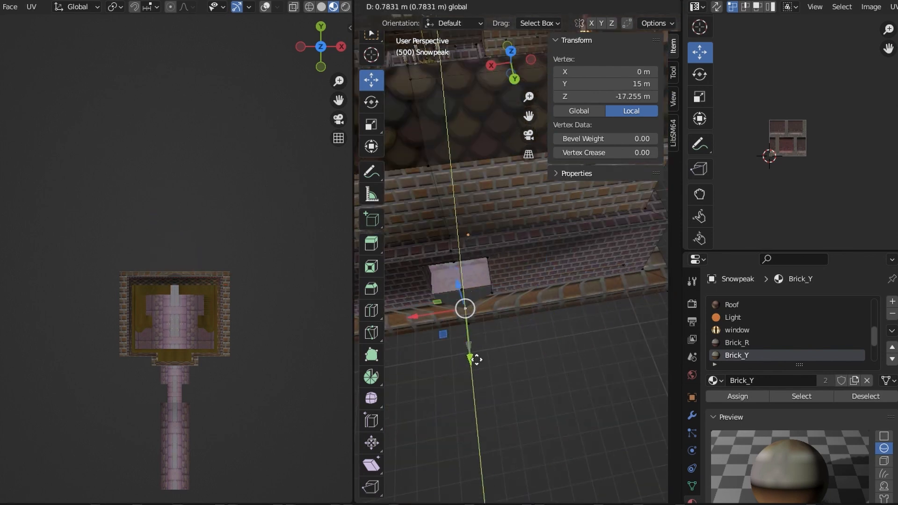
click(498, 328)
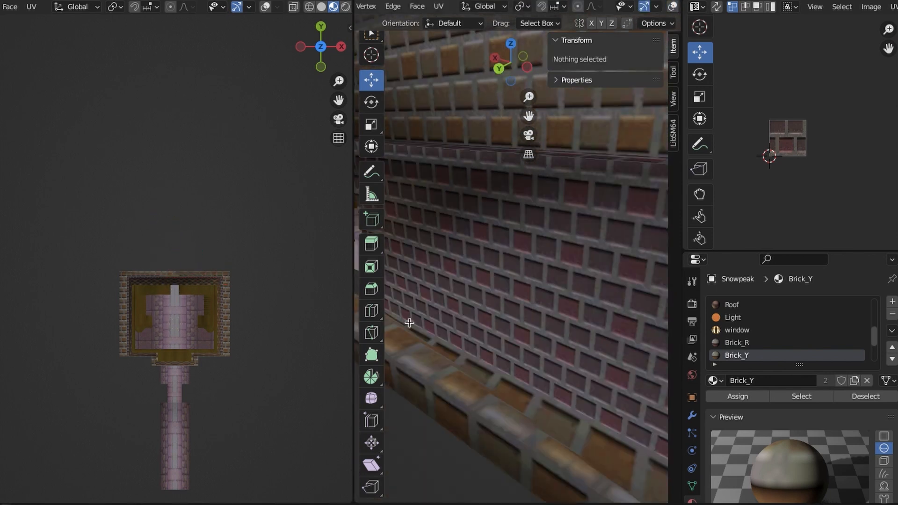
click(546, 333)
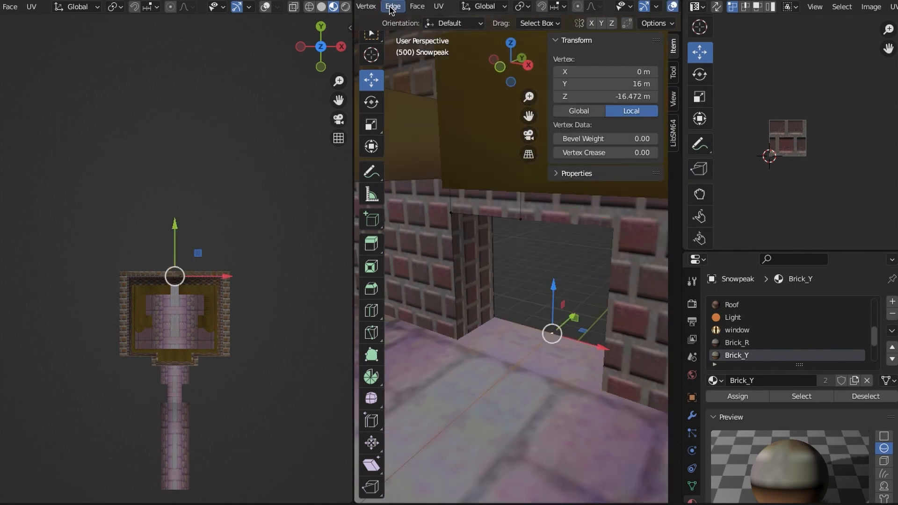
Add a plane at the rear doorway's outer edge, assign StonePave01 to it and scale it up behind the mansion
click(531, 267)
scroll(756, 344, down, 4)
click(737, 396)
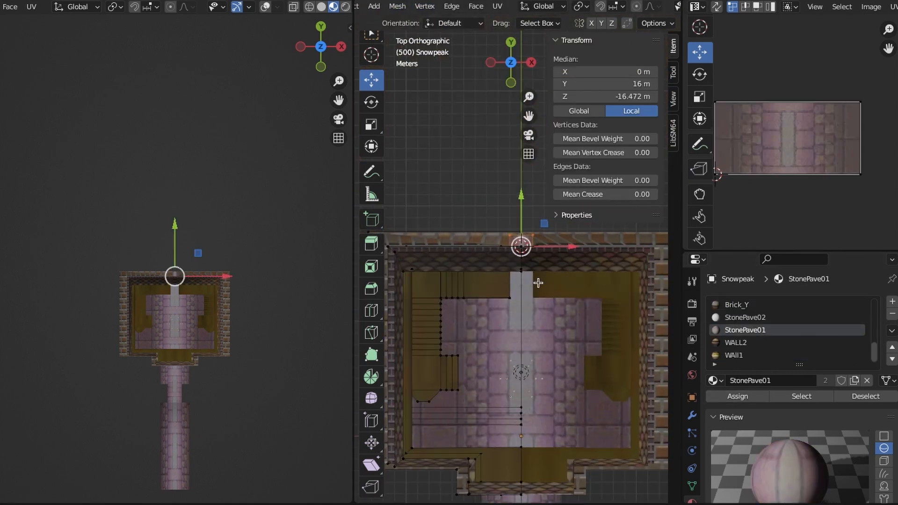
click(481, 287)
shift+middle_drag(481, 288, 496, 307)
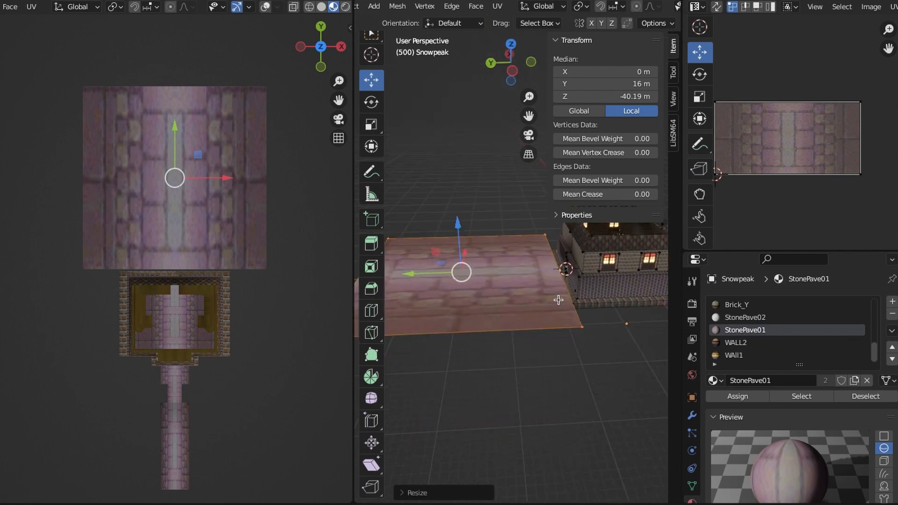
Enlarge the paved plane in top view and shift it toward the mansion so it forms a courtyard floor around the rear
key(KP_7)
drag(488, 171, 507, 192)
key(s)
click(522, 308)
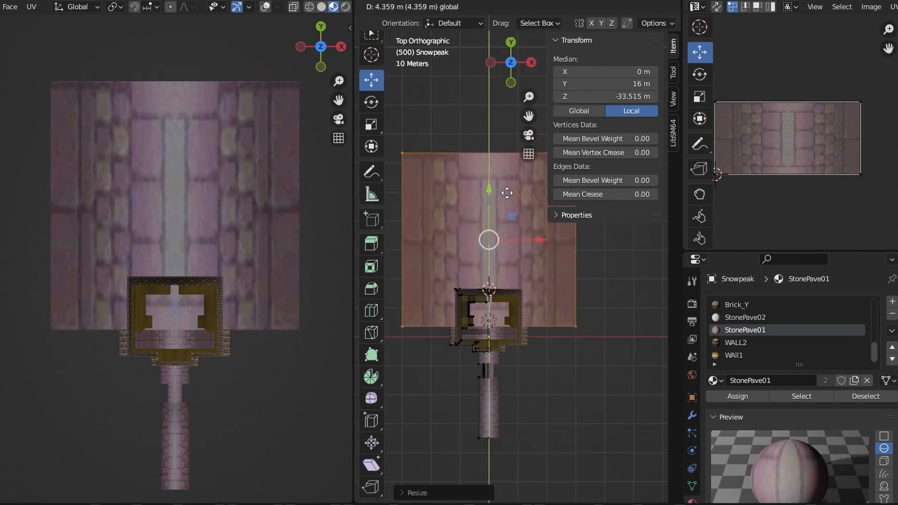
click(497, 308)
scroll(570, 333, up, 6)
middle_drag(500, 309, 522, 301)
scroll(569, 333, down, 6)
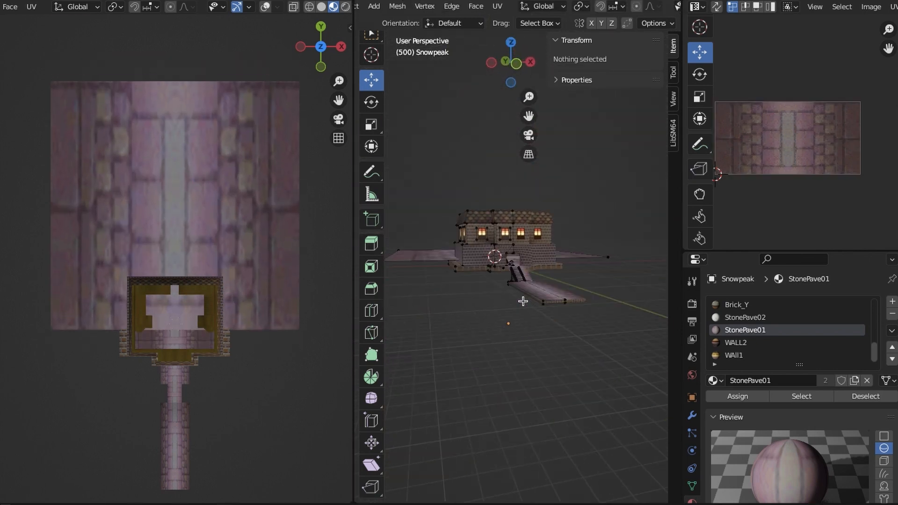
Add a cube where the mansion's side meets the paved courtyard and assign Brick_R to it
shift+middle_drag(599, 301, 514, 293)
click(631, 354)
shift+click(638, 287)
key(shift+s)
key(shift+a)
click(584, 267)
drag(584, 317, 497, 309)
scroll(773, 344, up, 4)
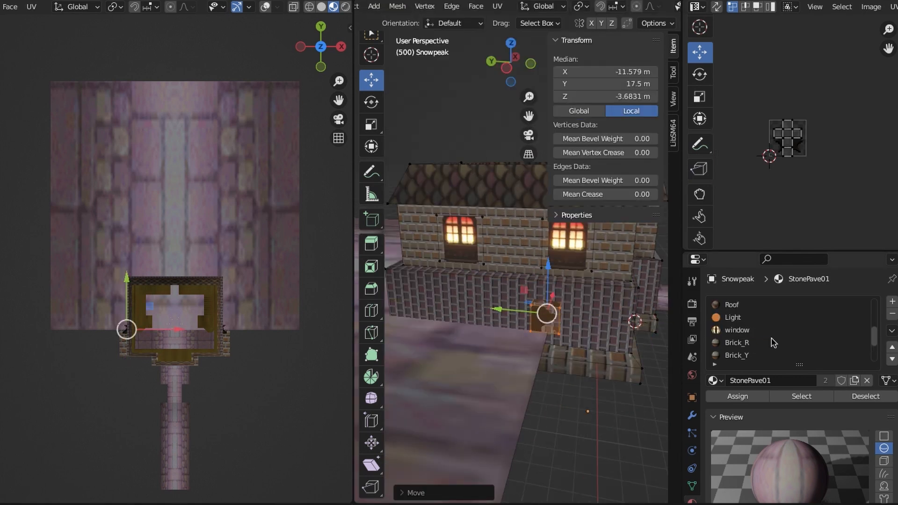
click(738, 344)
click(738, 397)
Move the cube outward and stretch it along X into a wall along the courtyard's front edge
middle_drag(622, 337, 541, 327)
drag(573, 303, 468, 300)
shift+middle_drag(468, 300, 545, 286)
key(s)
click(589, 302)
key(s)
key(x)
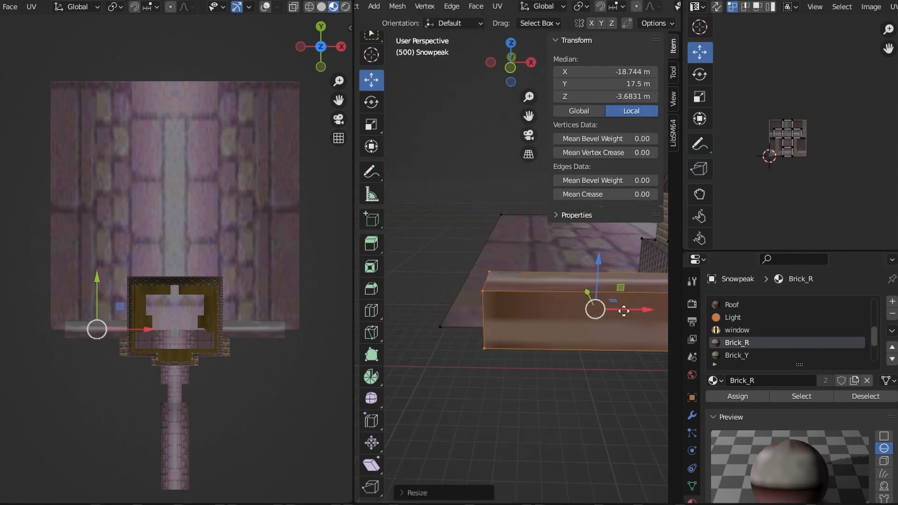
drag(624, 311, 579, 311)
key(s)
key(x)
middle_drag(603, 309, 631, 341)
drag(519, 299, 534, 299)
Unwrap the new brick wall and scale up its UVs to fit the bricks
middle_drag(534, 299, 622, 285)
key(u)
key(a)
key(s)
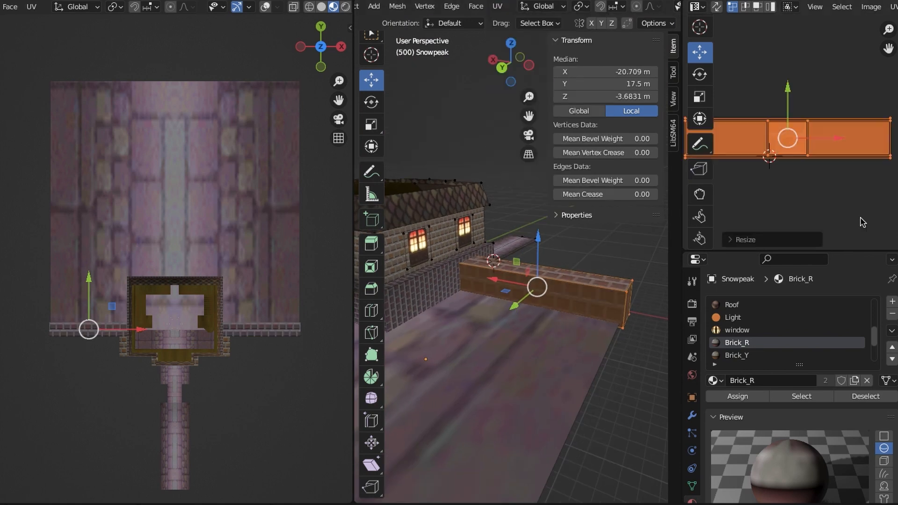
key(alt+a)
Lower the brick wall's bottom edges and extrude its outer end to form the courtyard's front corner
middle_drag(529, 285, 561, 318)
key(shift+z)
click(559, 389)
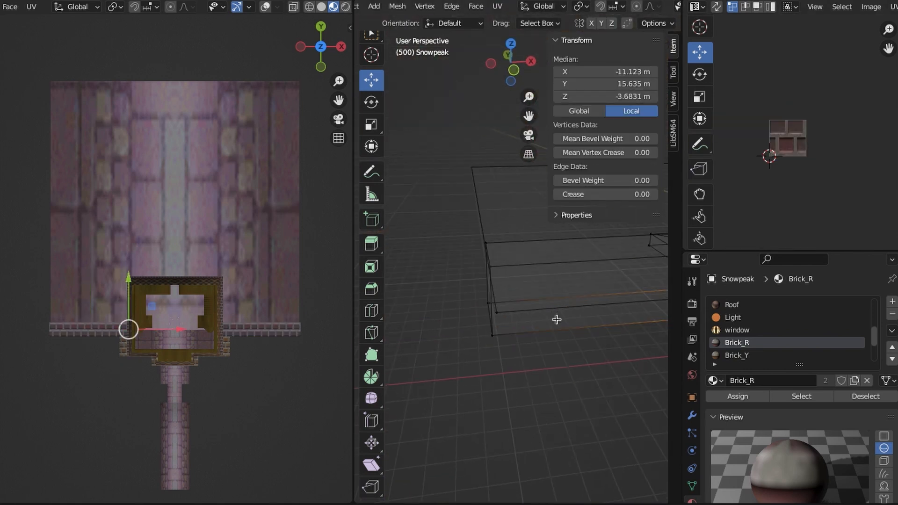
key(shift+z)
middle_drag(473, 253, 529, 286)
key(KP_7)
drag(449, 281, 517, 307)
key(e)
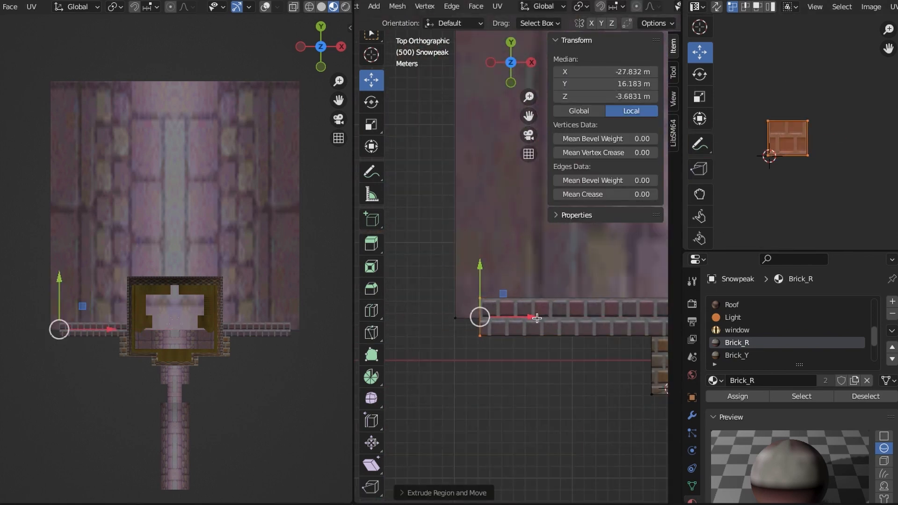
Extrude the corner's rear face back along the courtyard's side to just past the paved plane's far edge
middle_drag(531, 317, 543, 286)
click(523, 264)
shift+click(569, 267)
key(KP_7)
key(e)
drag(477, 328, 477, 94)
key(e)
drag(447, 193, 447, 158)
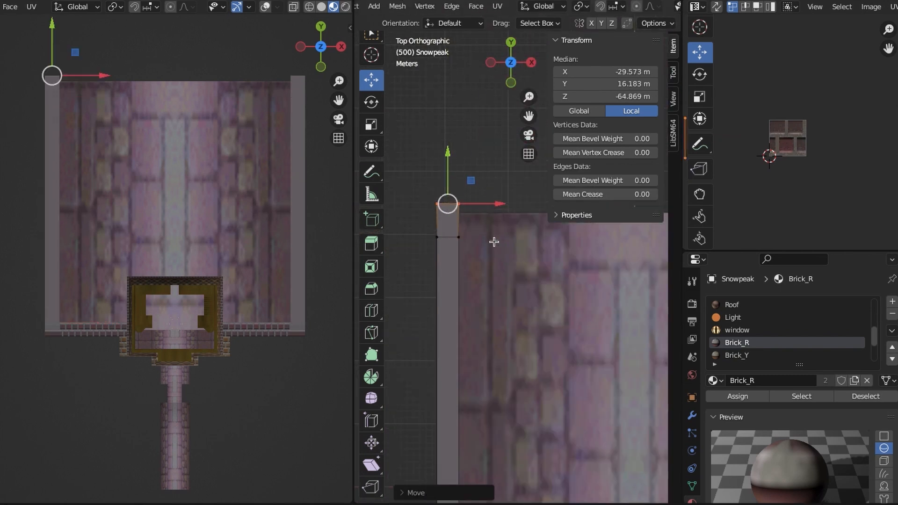
Extrude the far corner's inner side to the centreline to close the rear wall, and align its inner edge
middle_drag(493, 240, 468, 210)
click(480, 241)
shift+click(510, 243)
key(KP_7)
key(shift+z)
scroll(613, 281, down, 2)
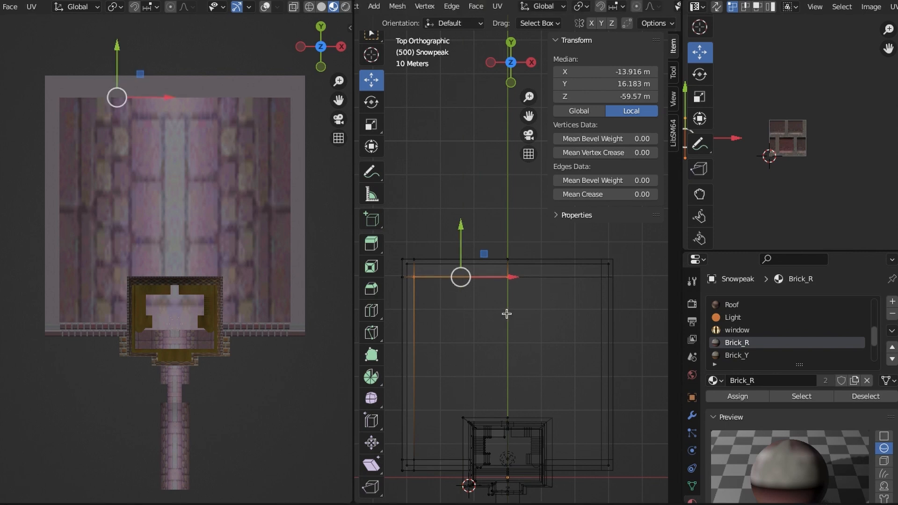
key(shift+z)
Subdivide the paved courtyard plane and delete its faces overlapping the mansion
mouse_move(514, 281)
middle_down()
mouse_move(583, 358)
mouse_move(551, 346)
middle_up()
key(shift+z)
key(shift+z)
key(l)
key(x)
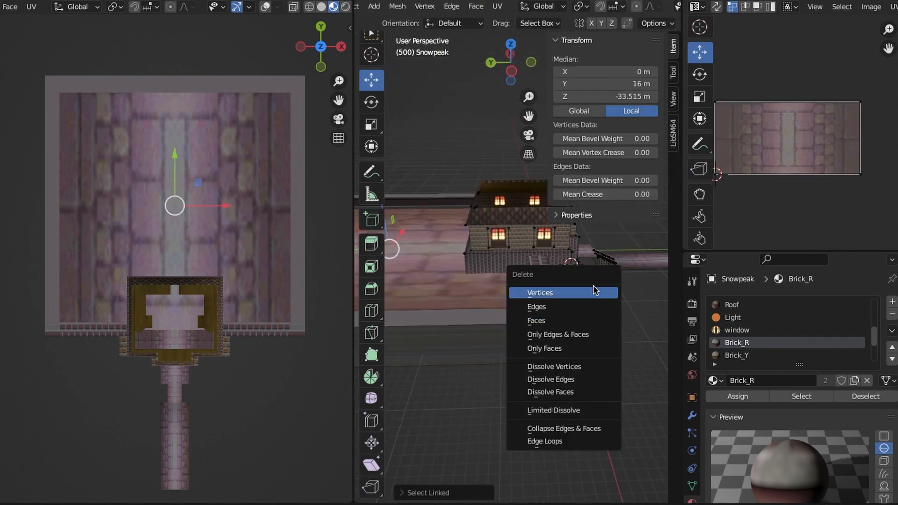
mouse_move(595, 290)
middle_down()
mouse_move(617, 363)
mouse_move(575, 360)
middle_up()
click(581, 383)
drag(499, 432, 499, 356)
key(shift+z)
key(z)
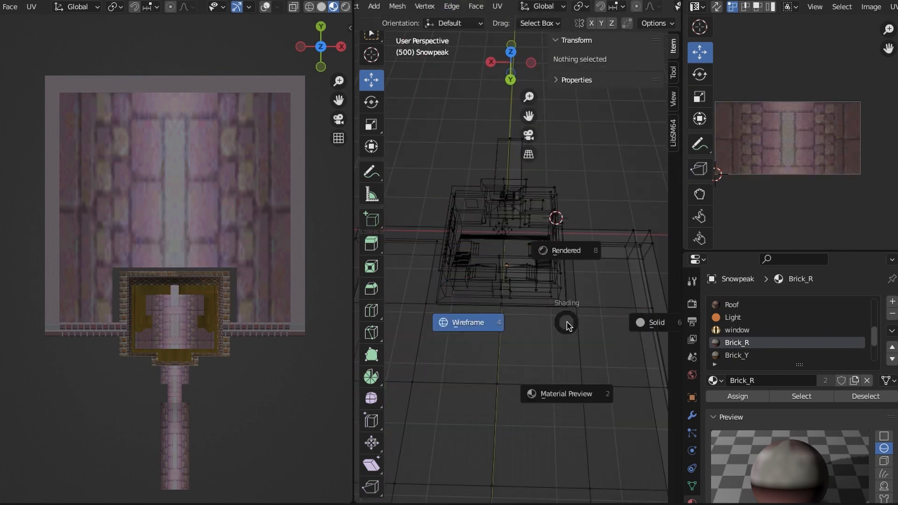
click(567, 393)
Delete the vertices of the courtyard plane on the positive X side so only the mirrored half remains
click(427, 305)
middle_drag(567, 324, 514, 346)
scroll(571, 260, down, 5)
drag(397, 324, 352, 323)
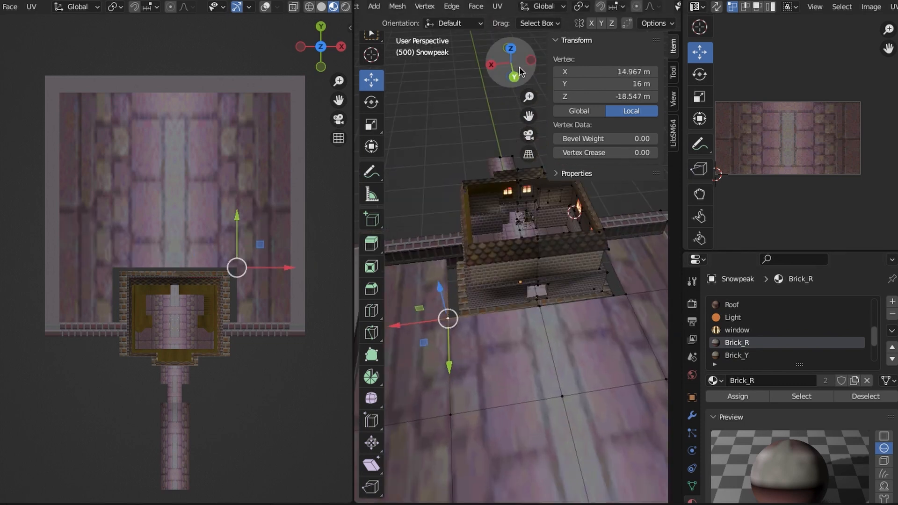
click(510, 49)
scroll(529, 325, down, 1)
key(shift+z)
drag(497, 187, 585, 415)
key(x)
click(585, 415)
key(shift+z)
Set the Z position of the courtyard plane's vertices behind the mansion to -16.4717 m, in line with the doorway
click(496, 264)
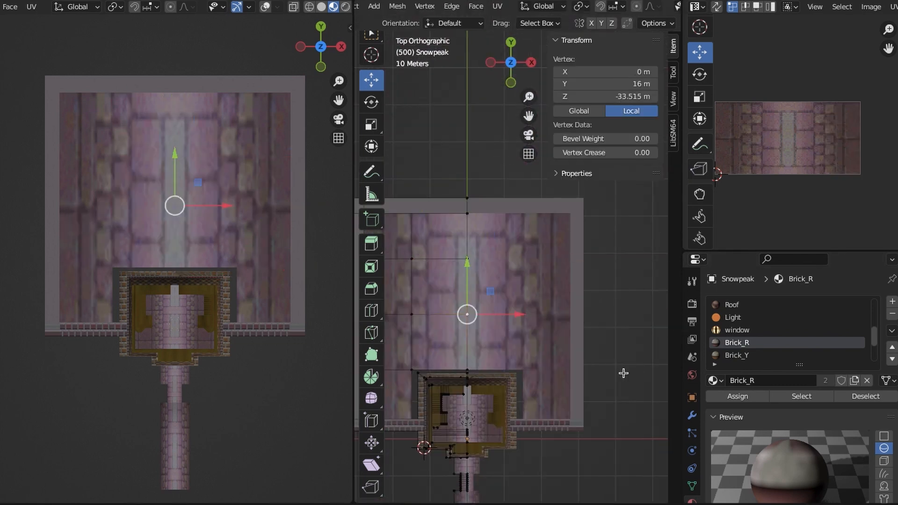
middle_drag(624, 373, 536, 317)
scroll(537, 316, up, 3)
click(507, 303)
shift+click(609, 332)
double_click(621, 97)
text(-16.4717 m)
key(Return)
Move the courtyard plane's inner vertices against the mansion's side wall to close the gap in the paving
click(564, 315)
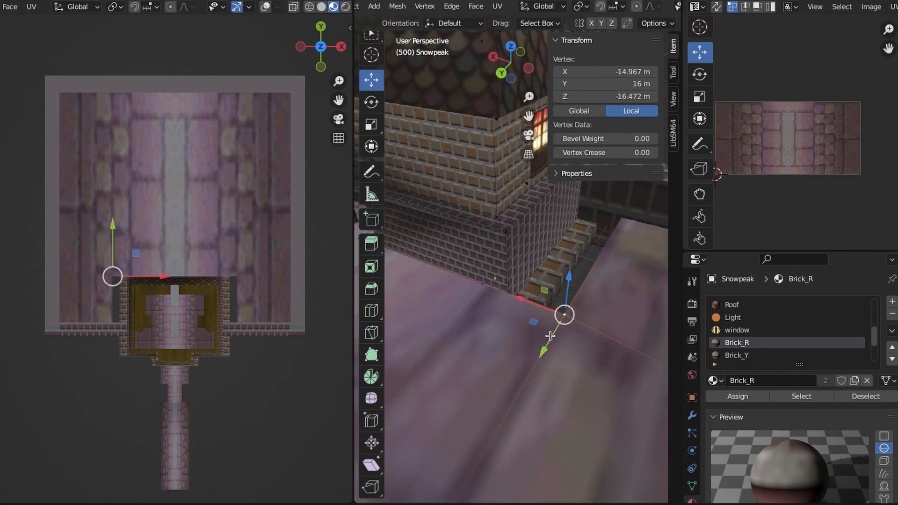
key(z)
shift+click(590, 248)
key(z)
click(589, 323)
drag(501, 282, 460, 267)
middle_drag(559, 383, 519, 397)
Project new UVs on the courtyard paving, scale them up about 11.6 times and check the tiling
key(u)
key(s)
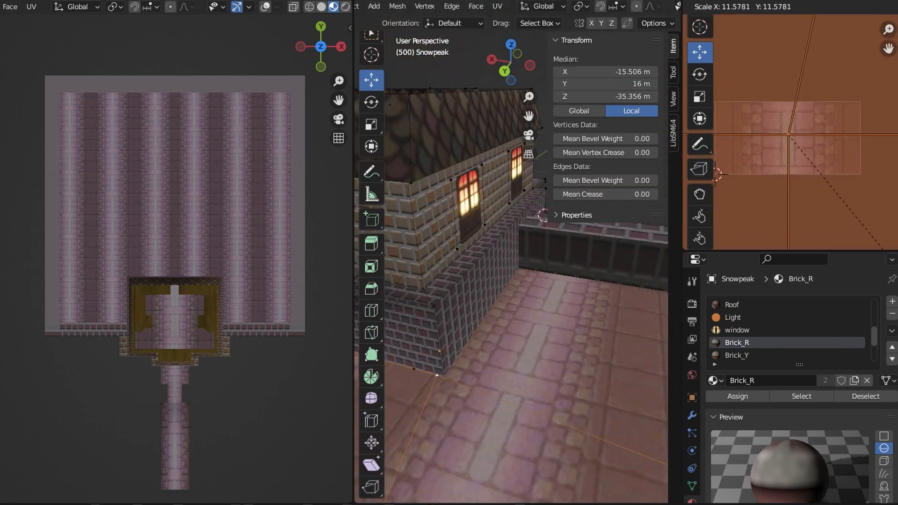
click(883, 248)
key(alt+a)
middle_drag(519, 281, 545, 318)
scroll(561, 281, up, 5)
scroll(561, 280, down, 8)
Apply Brick_Y to the courtyard wall's outer base ledge and scale its UVs to fit the bricks
click(559, 288)
scroll(545, 317, down, 5)
key(alt+a)
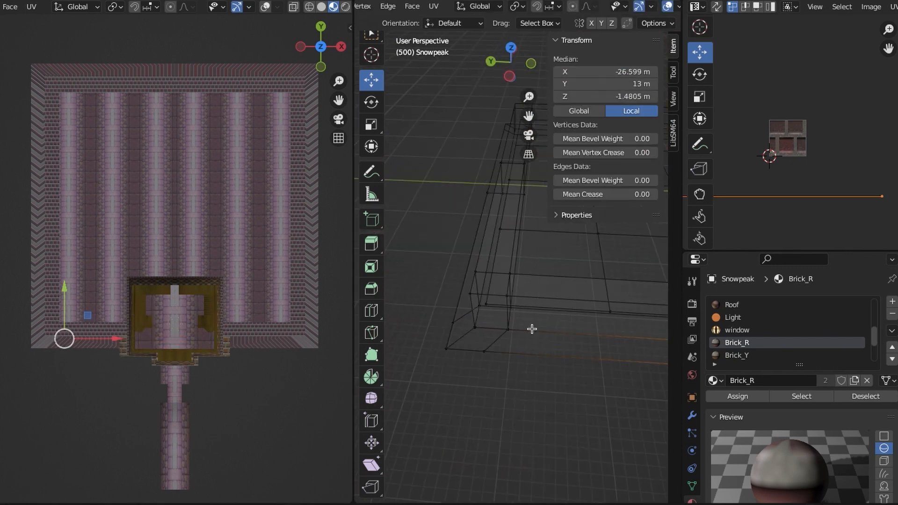
click(736, 397)
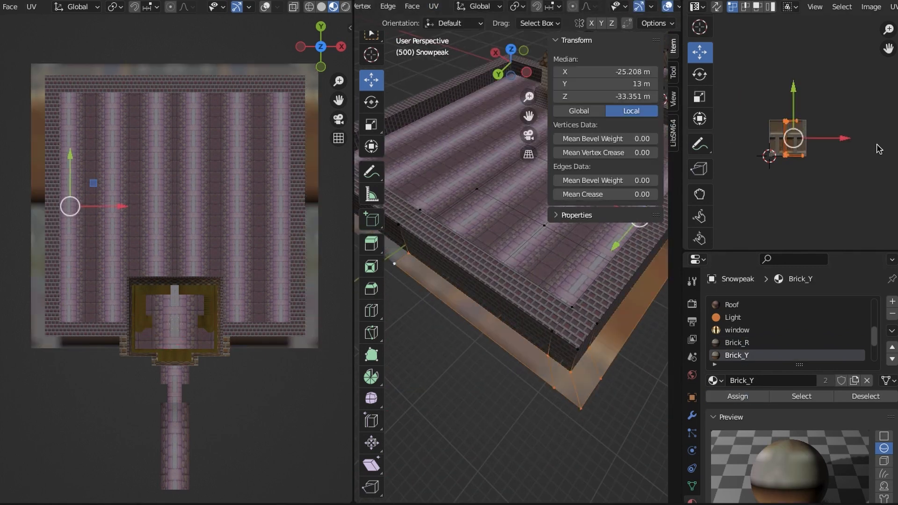
click(864, 244)
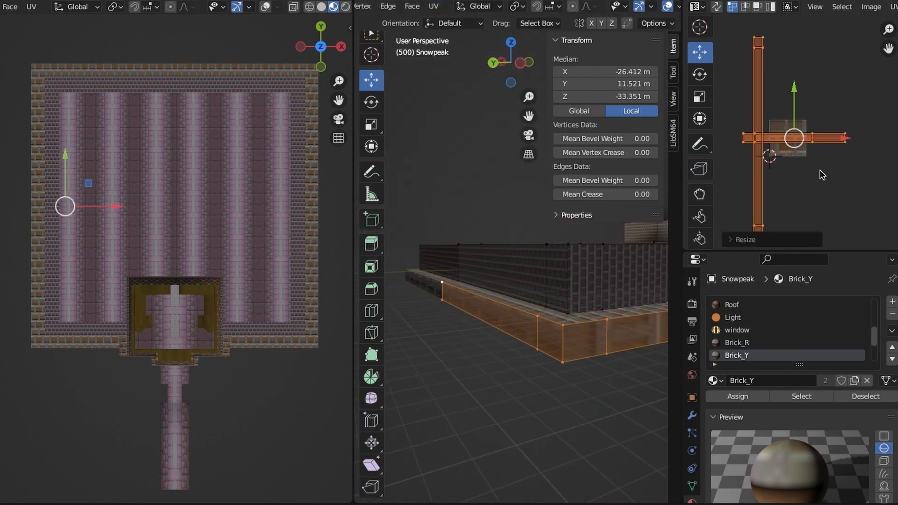
middle_drag(514, 328, 508, 340)
key(alt+a)
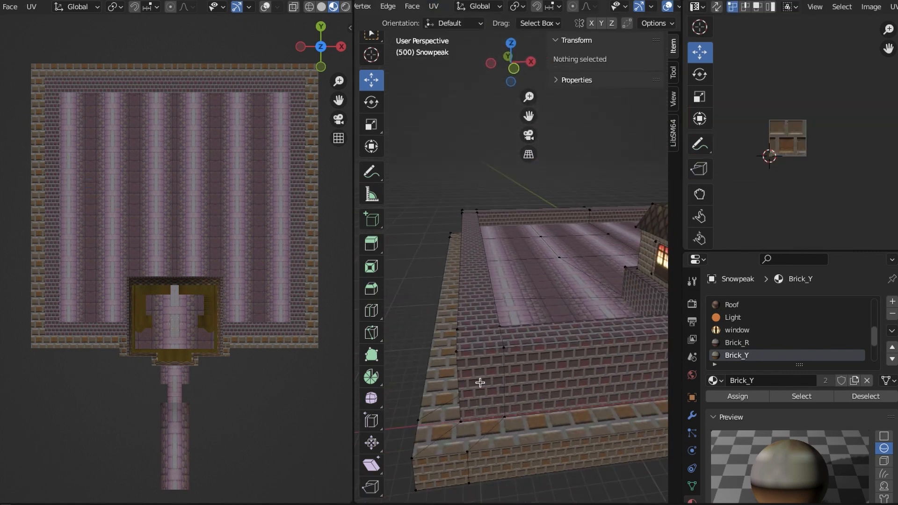
Apply the Roof material to the courtyard walls' top faces and pick their upper edges
click(479, 383)
key(KP_Decimal)
middle_drag(466, 303, 551, 351)
click(584, 315)
click(552, 262)
click(489, 320)
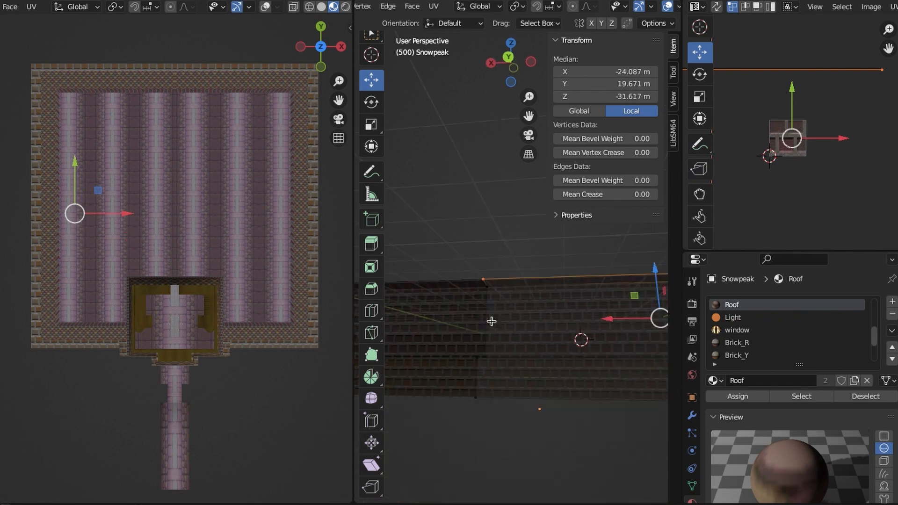
mouse_move(490, 321)
middle_down()
mouse_move(494, 312)
mouse_move(546, 363)
mouse_move(541, 320)
middle_up()
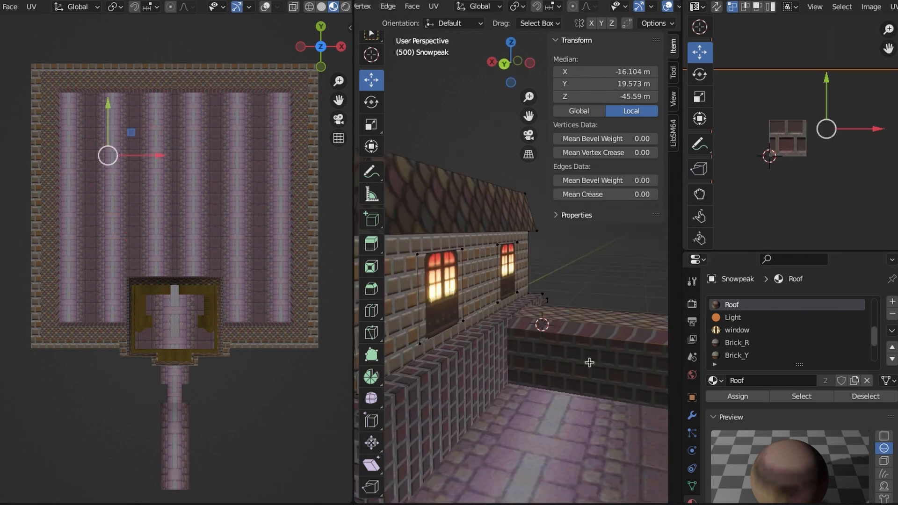
Select the wall-top vertices where the courtyard wall meets the mansion and move them vertically to shape the tiled slope
key(shift+z)
click(548, 360)
click(477, 397)
middle_drag(477, 398, 557, 315)
key(z)
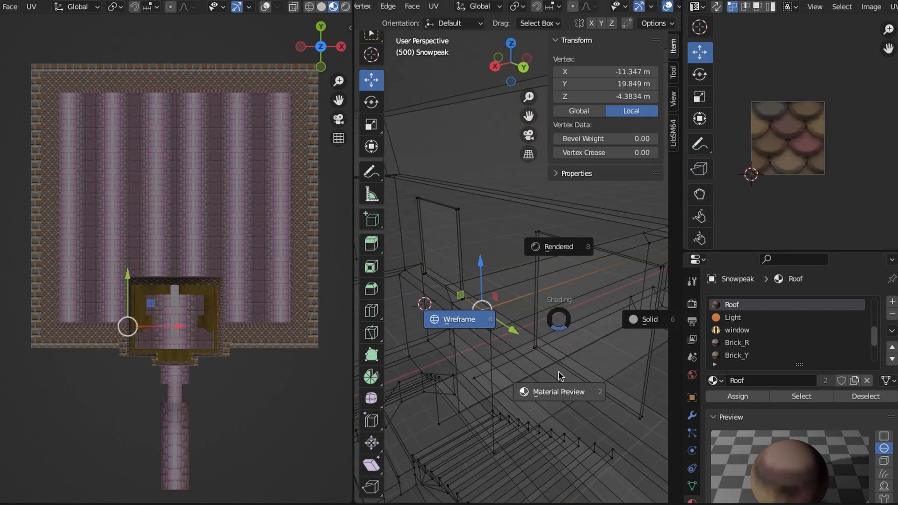
click(556, 391)
mouse_move(557, 391)
middle_down()
mouse_move(475, 461)
mouse_move(498, 417)
mouse_move(587, 395)
mouse_move(582, 365)
middle_up()
click(587, 394)
click(582, 364)
shift+click(656, 379)
middle_drag(656, 380, 566, 337)
key(g)
key(z)
click(649, 346)
Inspect the courtyard walls, tiled wall tops and mansion from the front and side
key(alt+a)
key(alt+a)
middle_drag(201, 327, 224, 252)
middle_drag(560, 308, 505, 374)
middle_drag(230, 374, 241, 341)
middle_drag(577, 340, 524, 362)
click(511, 327)
key(shift+z)
click(507, 376)
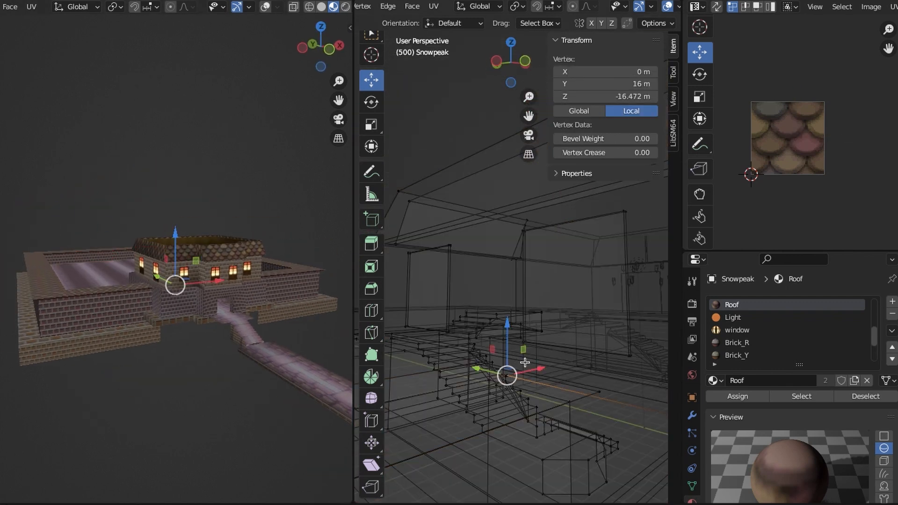
key(ctrl+z)
Extrude the courtyard wall's upper edges and move them along Z to build out the sloped tiled wall top
mouse_move(616, 387)
middle_down()
mouse_move(574, 411)
mouse_move(534, 262)
middle_up()
key(shift+z)
mouse_move(579, 330)
middle_down()
mouse_move(571, 340)
mouse_move(545, 318)
mouse_move(430, 281)
middle_up()
key(shift+z)
shift+click(431, 280)
key(shift+z)
key(e)
key(g)
key(z)
mouse_move(571, 322)
middle_down()
mouse_move(551, 267)
mouse_move(544, 304)
middle_up()
click(551, 257)
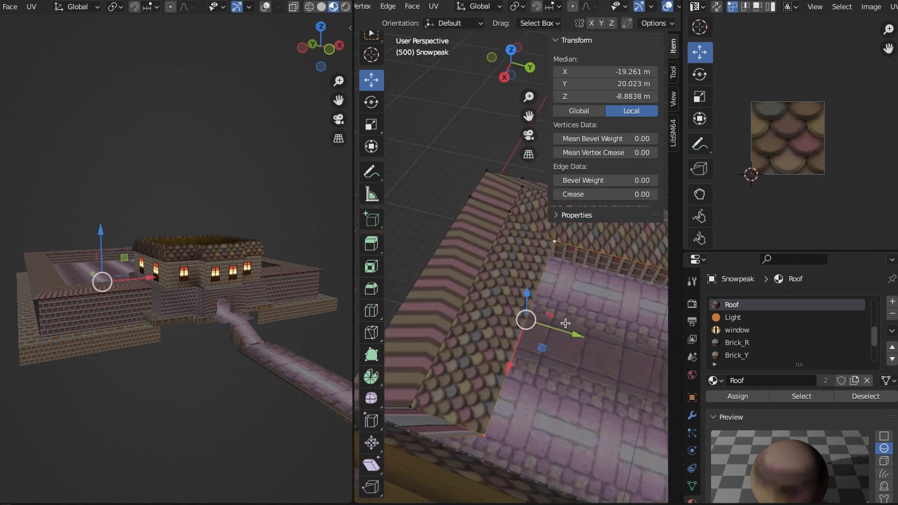
Undo the last change to the courtyard's tiled wall top and scale the selected wall-top geometry
middle_drag(538, 391, 499, 363)
key(ctrl+z)
key(s)
click(529, 380)
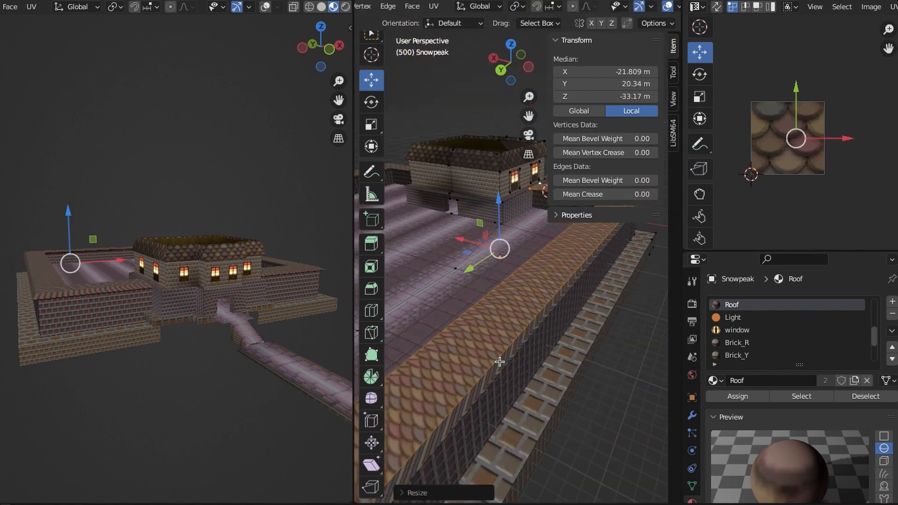
Select the vertices along the courtyard's tiled wall top and move them along the X axis
click(519, 327)
middle_drag(519, 328, 605, 248)
shift+click(467, 393)
middle_drag(468, 392, 505, 225)
key(g)
key(x)
click(525, 385)
click(525, 385)
Select the ridge edges of the courtyard's tiled wall top and raise them about 0.09 m along Z
key(shift+z)
click(561, 375)
click(505, 157)
shift+click(479, 333)
drag(440, 216, 426, 216)
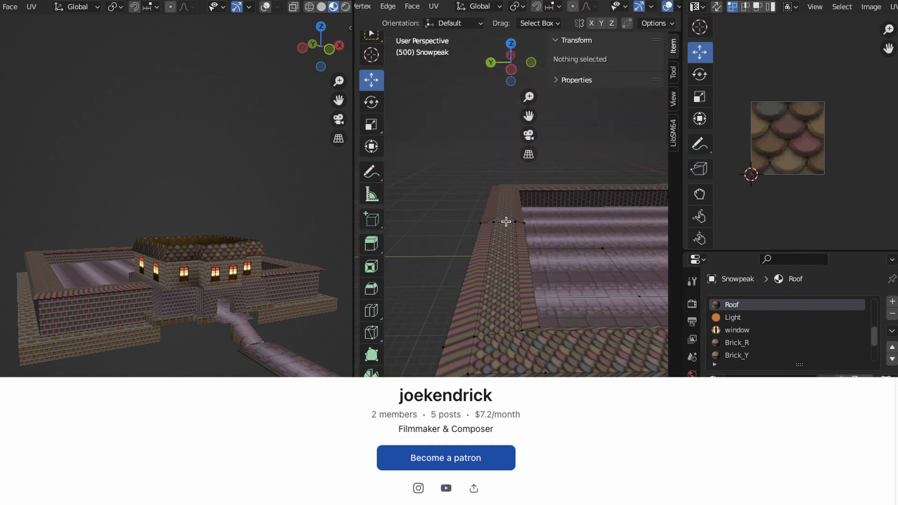
middle_drag(505, 262, 526, 220)
drag(533, 259, 533, 254)
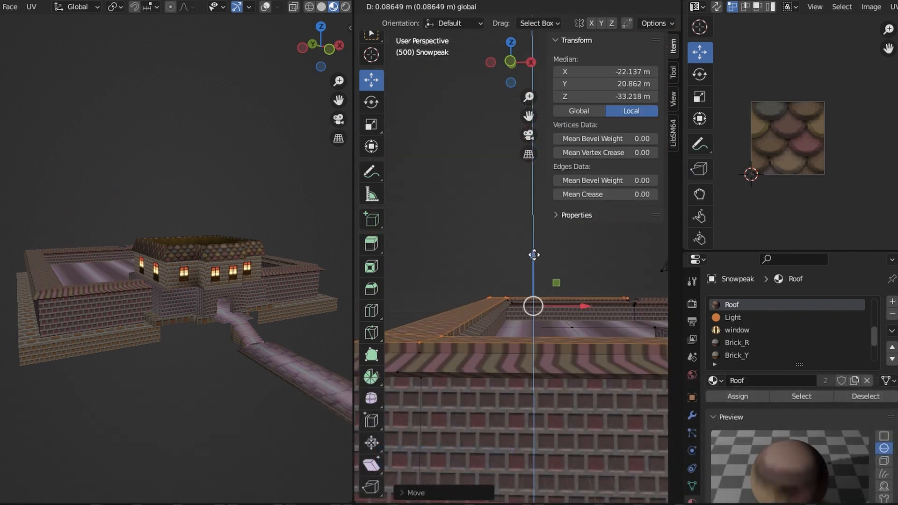
scroll(533, 255, down, 6)
click(563, 381)
click(668, 7)
middle_drag(589, 332, 655, 337)
click(667, 7)
Assign the Brick_Y material to the new cube in front of the mansion entrance and scale it down
key(s)
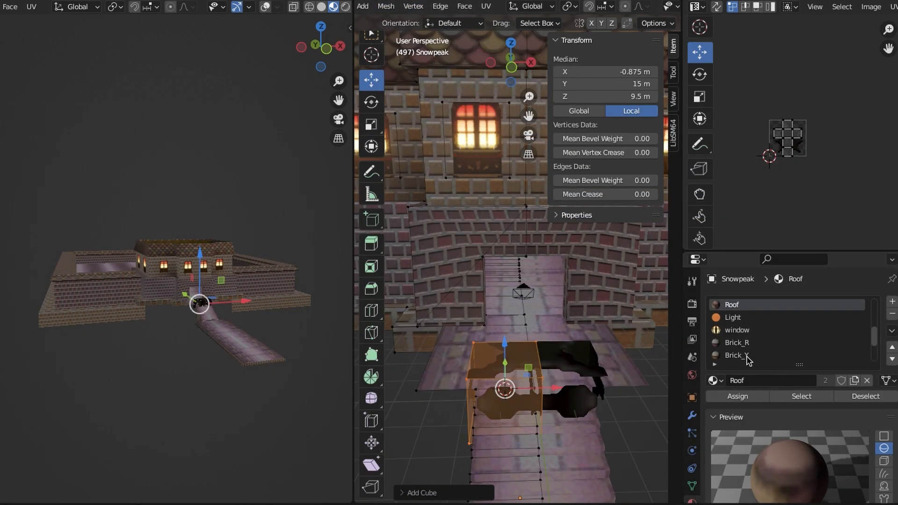
click(748, 357)
click(739, 396)
click(493, 7)
key(s)
Move the small brick block along the global axes onto the landing at the top of the stairs
middle_drag(402, 388, 528, 363)
drag(524, 363, 489, 363)
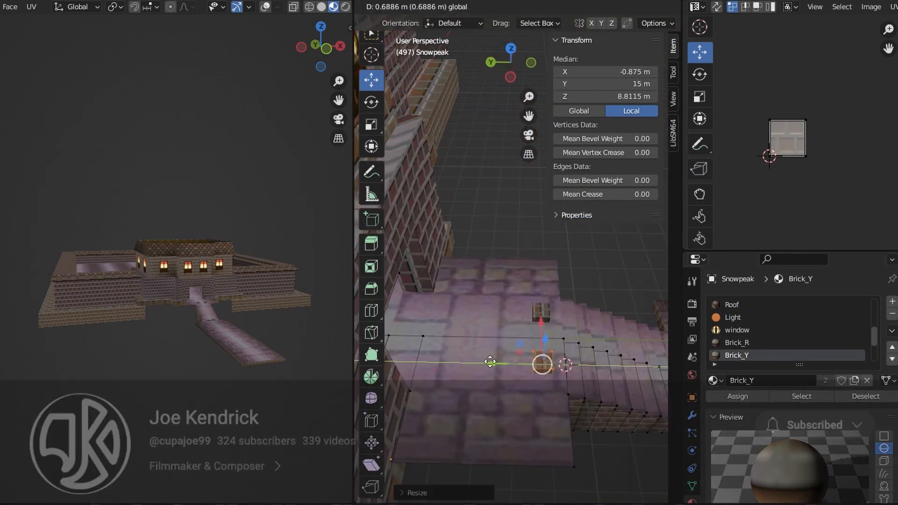
middle_drag(489, 363, 531, 318)
drag(541, 303, 519, 302)
drag(561, 305, 539, 299)
Stretch the block along Z into a tall entrance pillar and shift it along Y on the landing
middle_drag(539, 299, 608, 290)
key(s)
key(z)
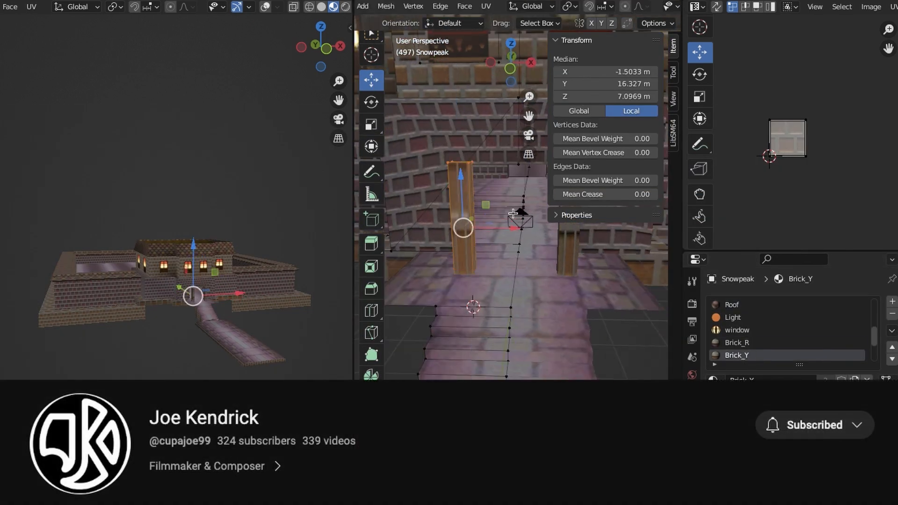
middle_drag(513, 248, 533, 245)
mouse_move(471, 207)
mouse_down()
mouse_move(472, 190)
mouse_move(469, 211)
mouse_up()
mouse_move(470, 211)
middle_down()
mouse_move(543, 220)
mouse_move(467, 224)
middle_up()
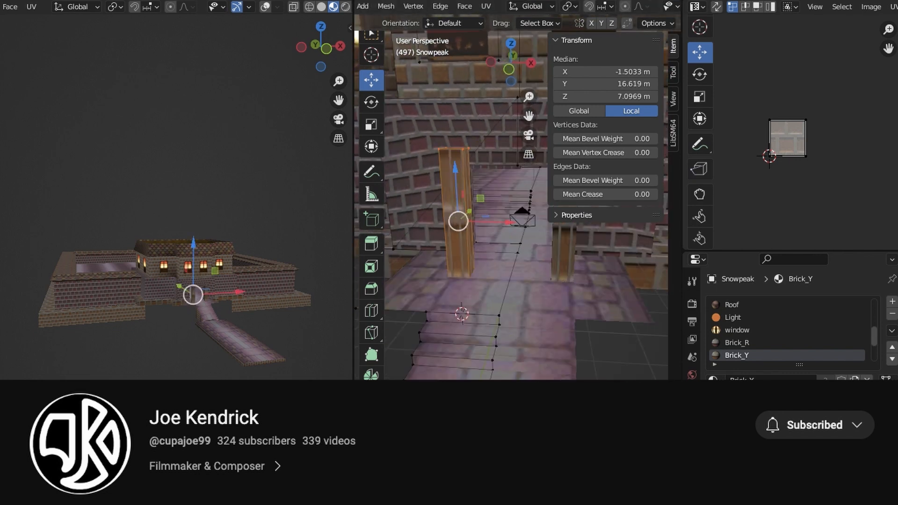
scroll(537, 7, down, 5)
click(495, 319)
middle_drag(449, 318, 496, 318)
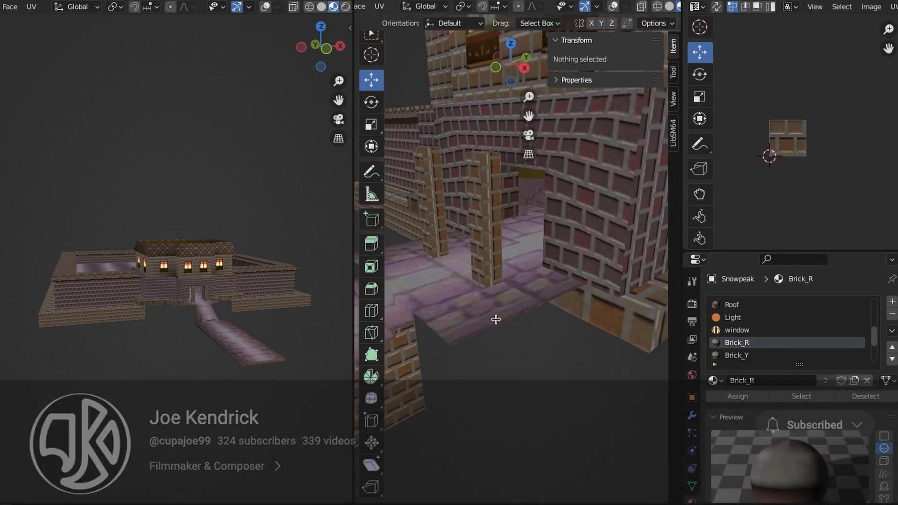
Snap the 3D cursor to the pillar's top, add a Brick_R cube there, scale it and flatten it along Z
click(475, 143)
middle_drag(475, 224, 528, 220)
key(shift+s)
key(shift+a)
click(747, 396)
key(s)
key(s)
key(z)
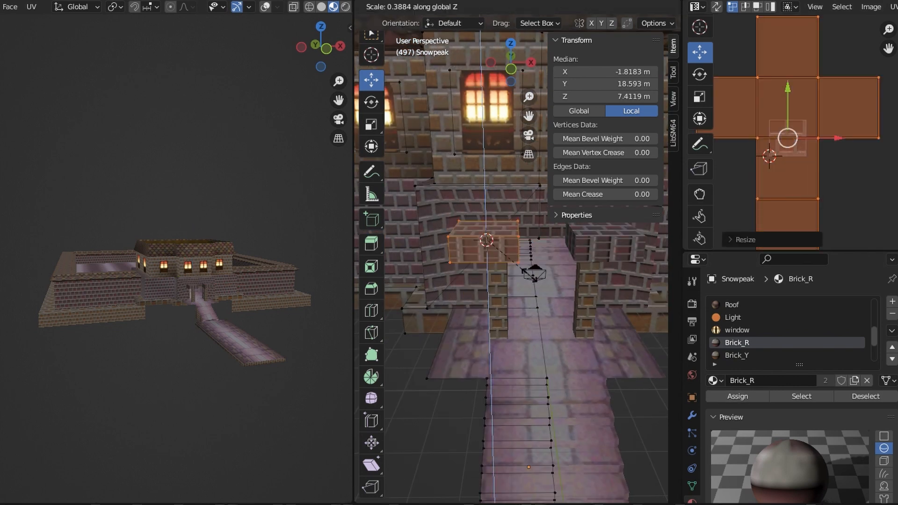
click(535, 271)
Fit the flattened brick block onto the entrance pillars as a lintel, moving its end and lowering the whole block
middle_drag(535, 271, 500, 233)
drag(509, 211, 411, 322)
drag(503, 286, 556, 303)
key(ctrl+l)
middle_drag(498, 338, 551, 304)
drag(507, 185, 507, 206)
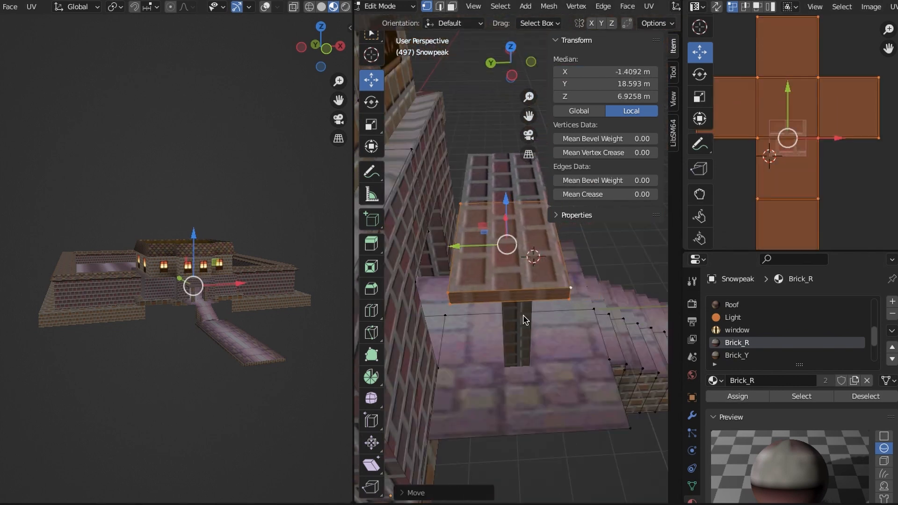
middle_drag(523, 315, 509, 304)
mouse_move(484, 197)
mouse_down()
mouse_move(483, 215)
mouse_move(477, 193)
mouse_up()
Examine the entrance lintel and pillars up close and in front view with X-ray shading
middle_drag(496, 318, 549, 397)
click(528, 290)
scroll(528, 291, down, 5)
scroll(529, 291, up, 4)
scroll(455, 234, up, 3)
click(455, 234)
key(KP_1)
key(alt+z)
click(469, 280)
key(alt+z)
key(alt+z)
key(alt+z)
click(509, 290)
key(alt+a)
scroll(505, 228, down, 5)
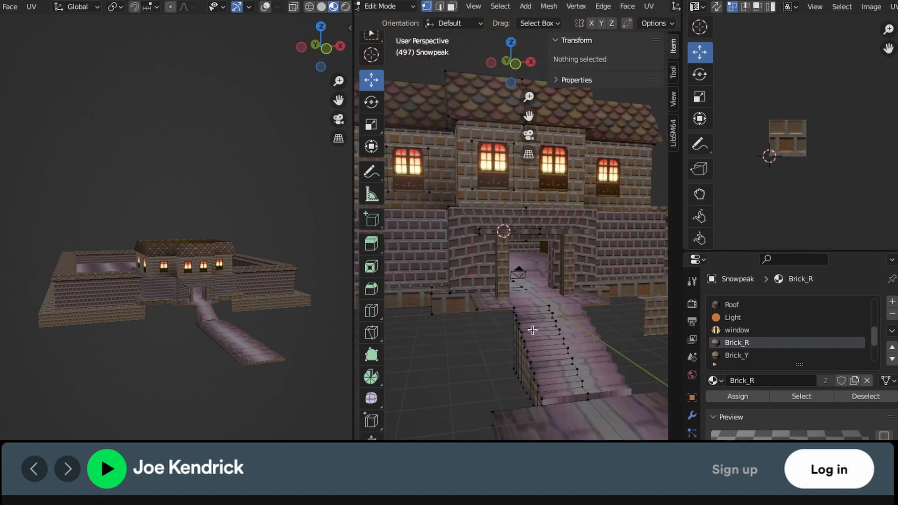
Examine the mansion from the rear courtyard, its back doorway and the front approach
scroll(680, 8, down, 10)
middle_drag(505, 243, 587, 246)
scroll(468, 6, up, 10)
key(a)
key(alt+a)
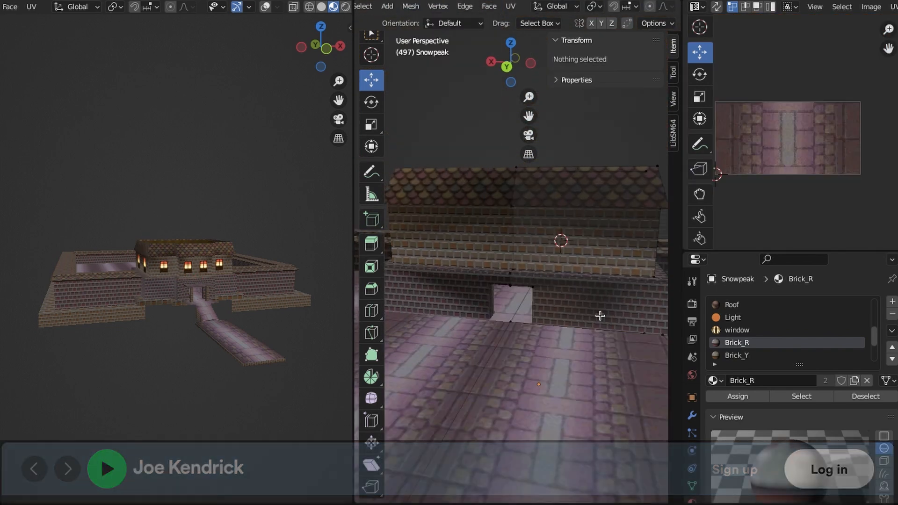
scroll(600, 315, down, 3)
mouse_move(510, 281)
middle_down()
mouse_move(510, 243)
mouse_move(509, 281)
middle_up()
scroll(510, 280, down, 3)
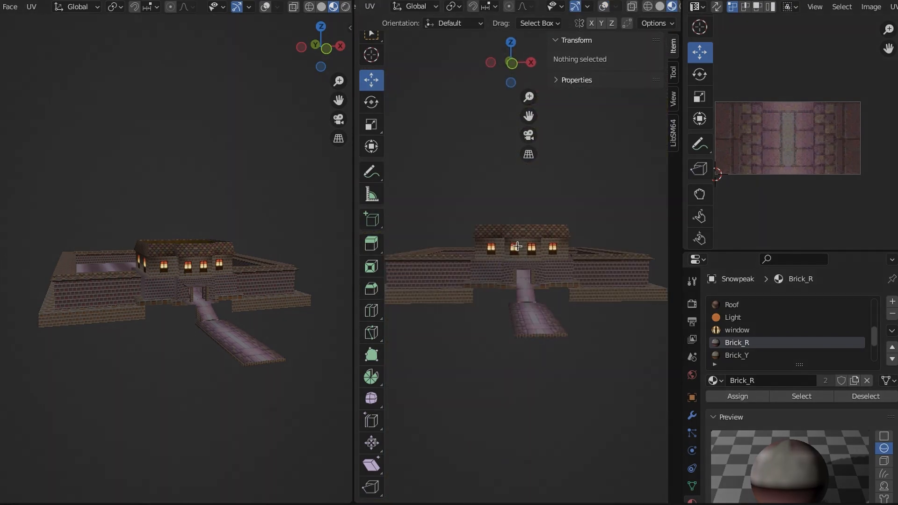